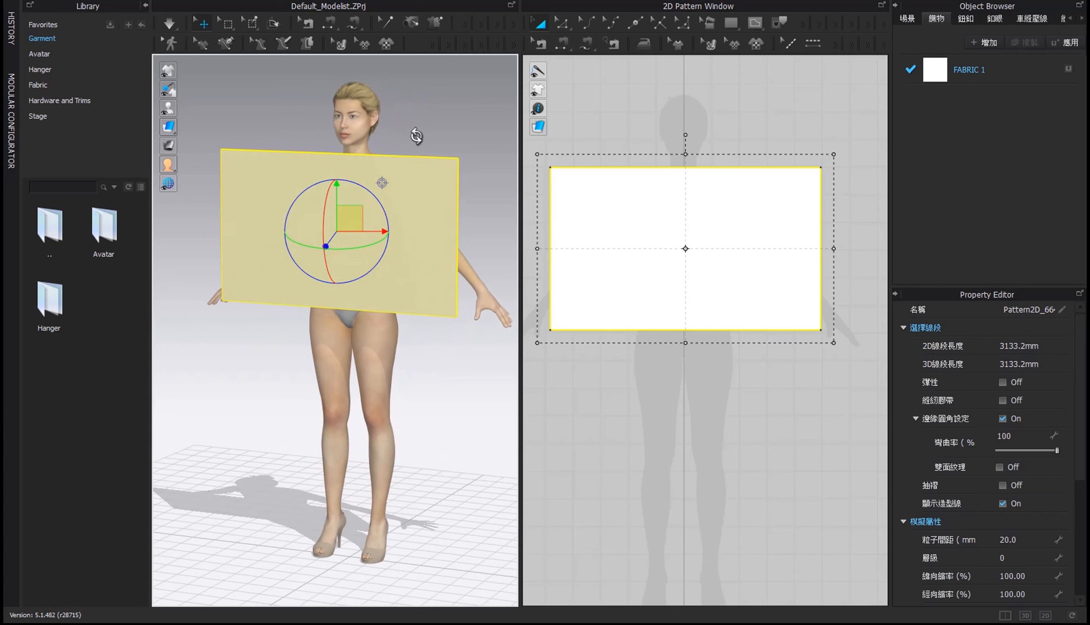
Shift the rectangular pattern slightly down and add two neckline points on its top edge, about 181 mm apart
{"action": "left_click_drag", "start_coordinate": [652, 197], "coordinate": [651, 207]}
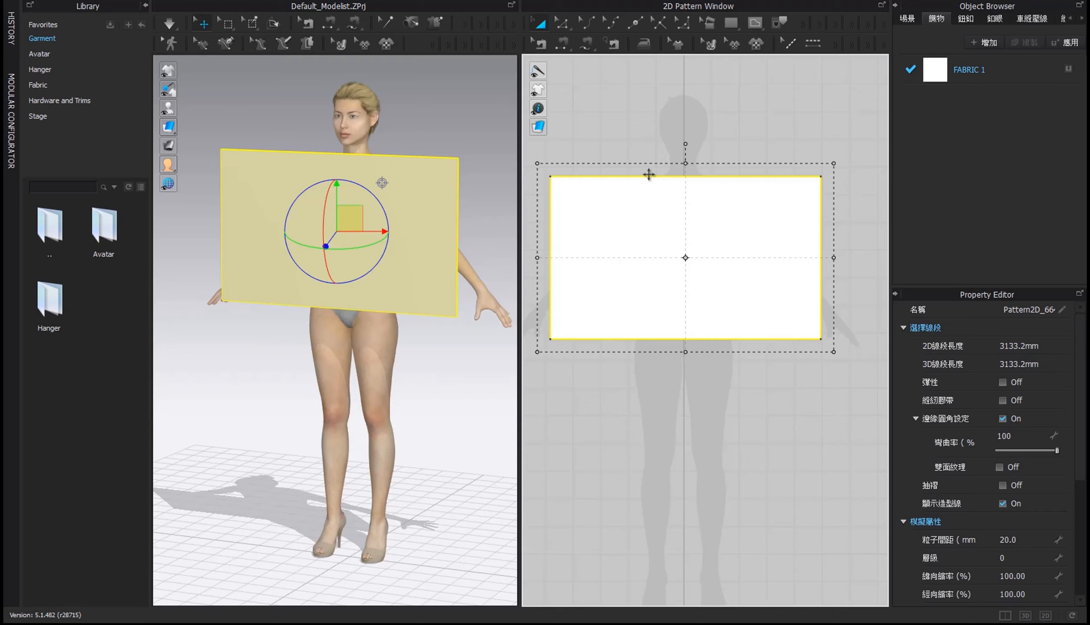
{"action": "left_click", "coordinate": [635, 23]}
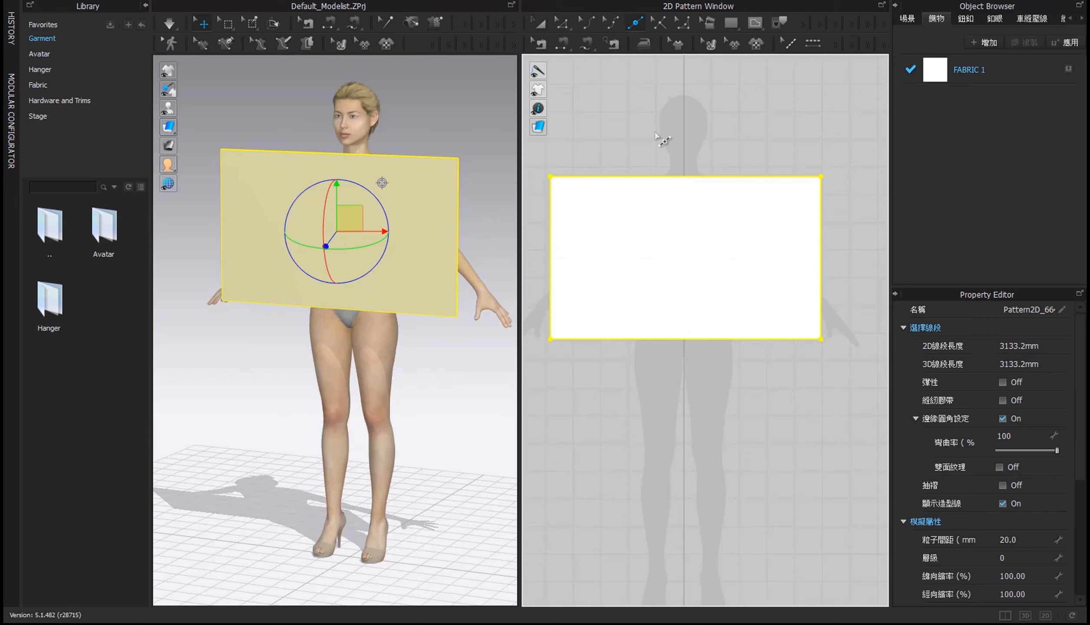
{"action": "left_click", "coordinate": [659, 177]}
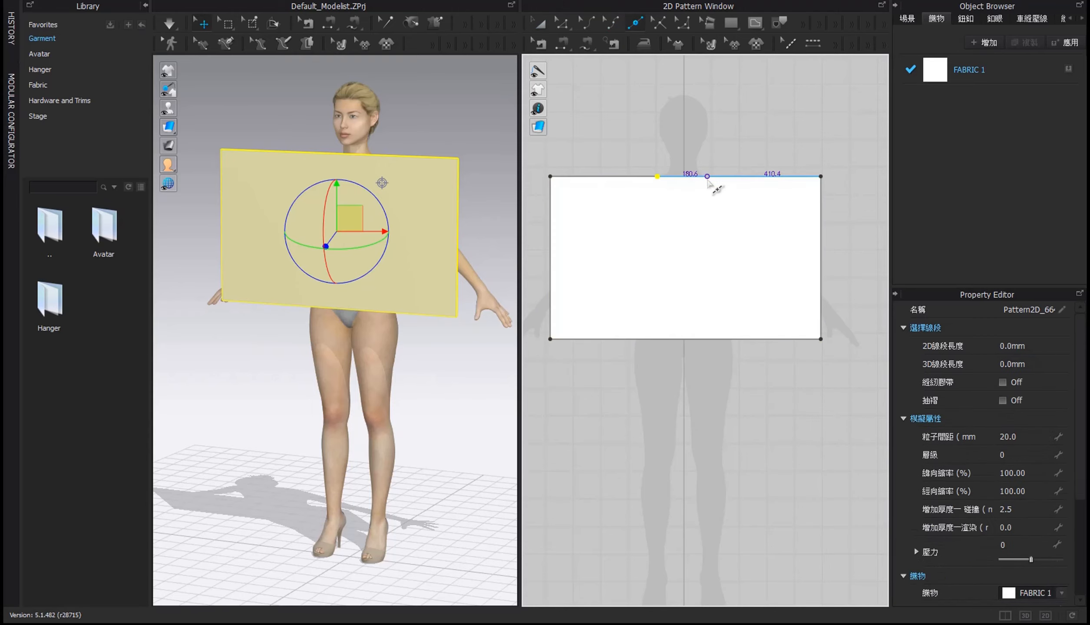
{"action": "left_click", "coordinate": [706, 177]}
Copy the rectangular pattern and paste the duplicate level with the original on its right side in the 2D pattern layout
{"action": "left_click", "coordinate": [542, 26]}
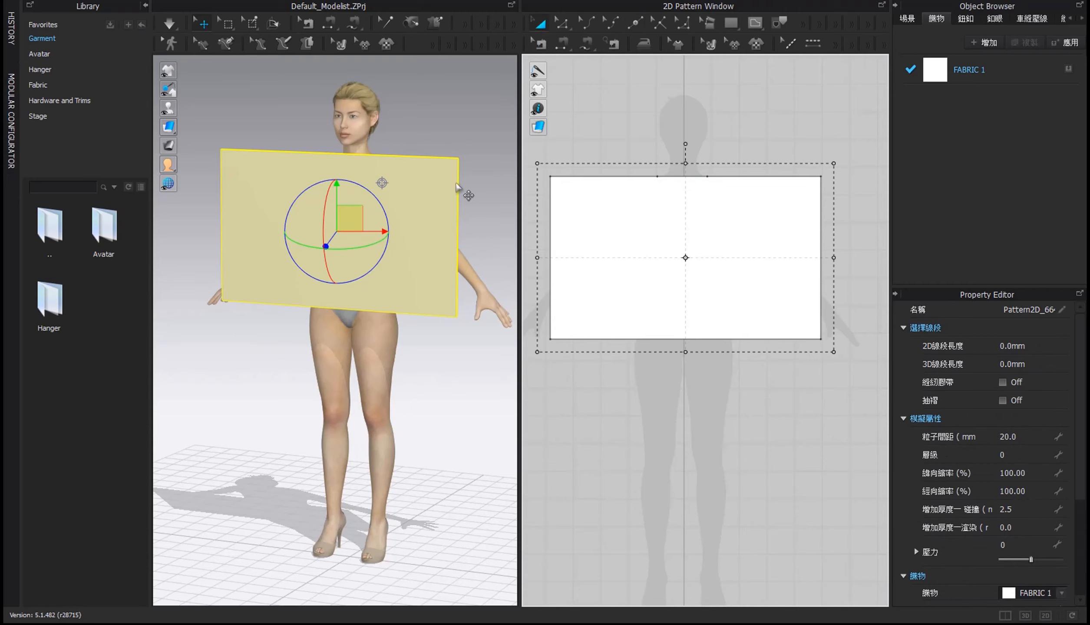
{"action": "right_click", "coordinate": [427, 192]}
{"action": "left_click", "coordinate": [688, 245]}
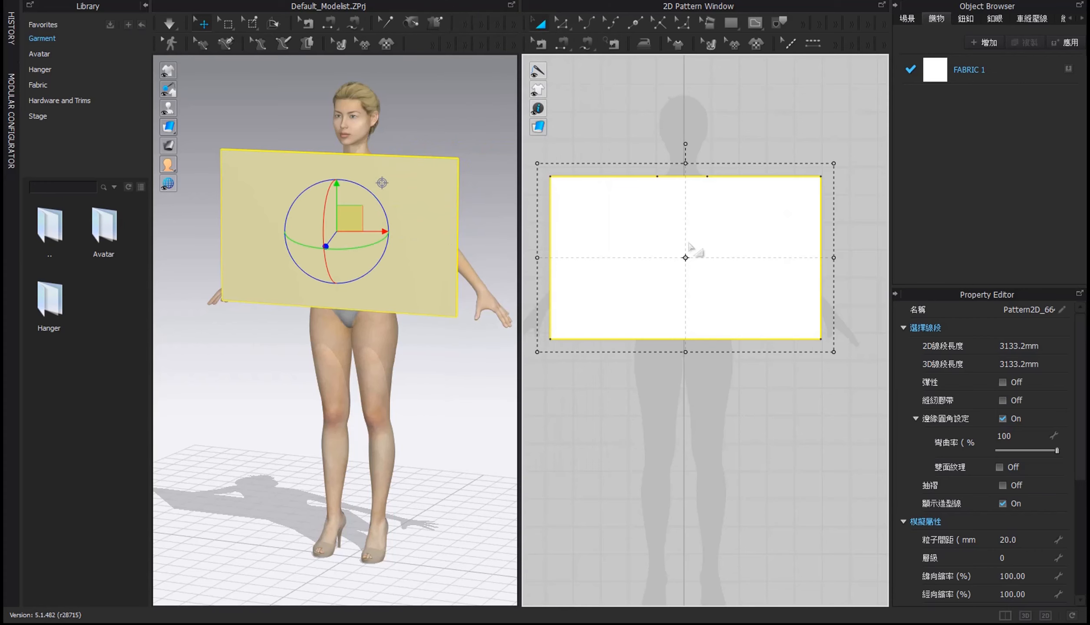
{"action": "right_click", "coordinate": [690, 246]}
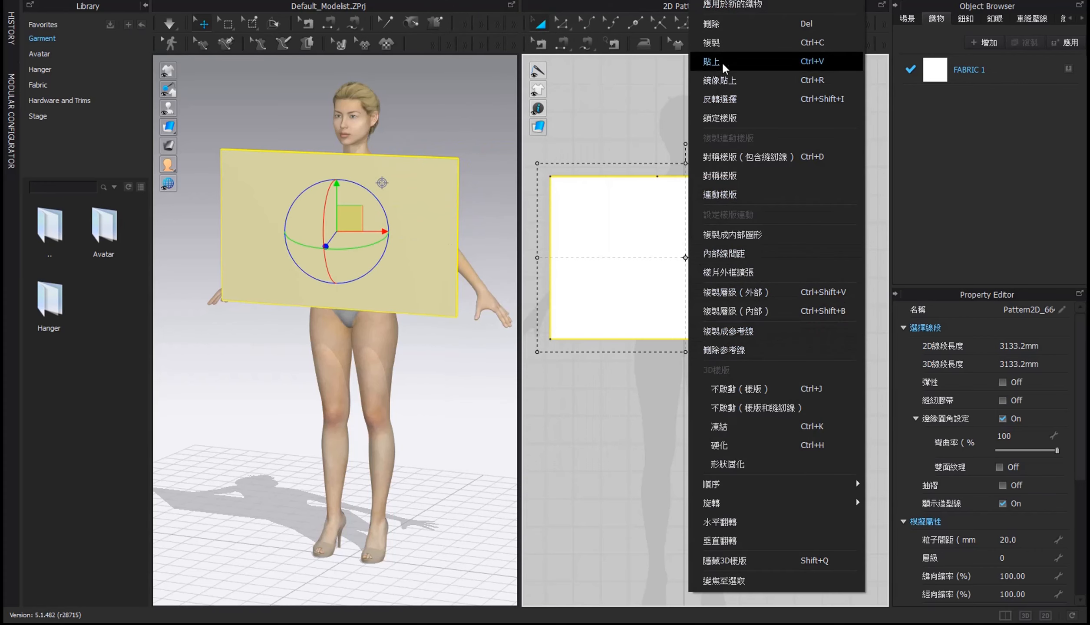
{"action": "left_click", "coordinate": [719, 42]}
{"action": "scroll", "coordinate": [726, 146], "scroll_direction": "down", "scroll_amount": 3}
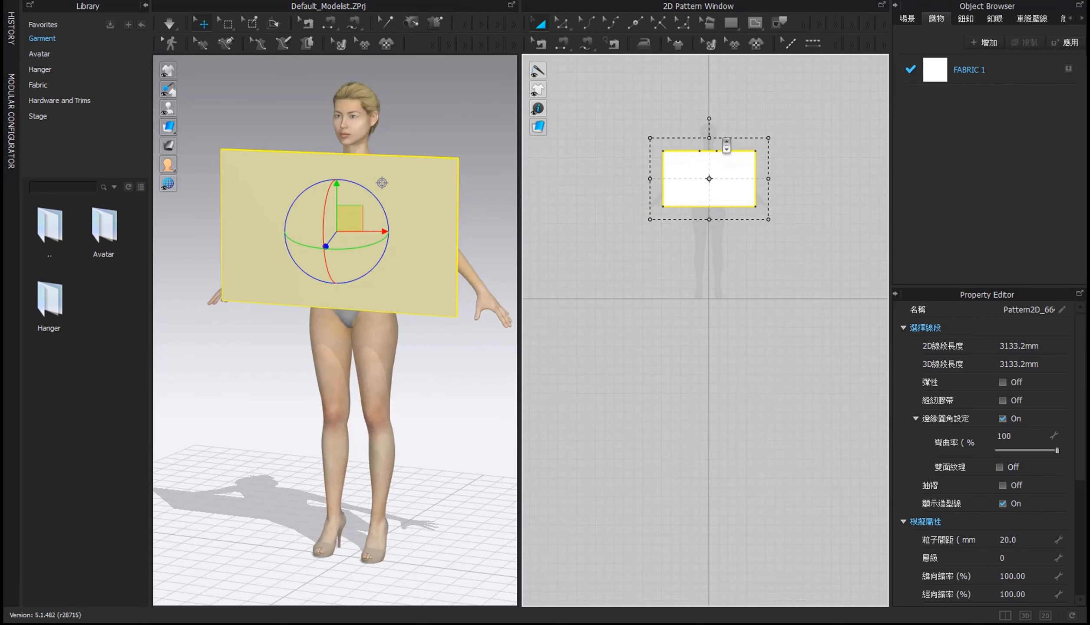
{"action": "middle_click_drag", "start_coordinate": [725, 146], "coordinate": [637, 194]}
{"action": "right_click", "coordinate": [720, 228]}
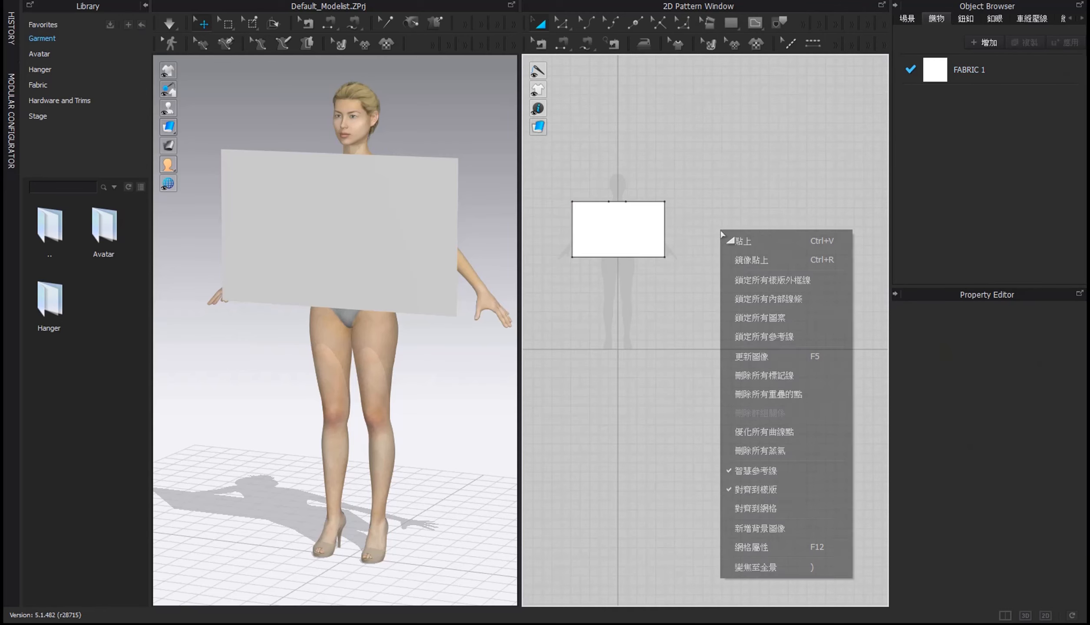
{"action": "left_click", "coordinate": [747, 245]}
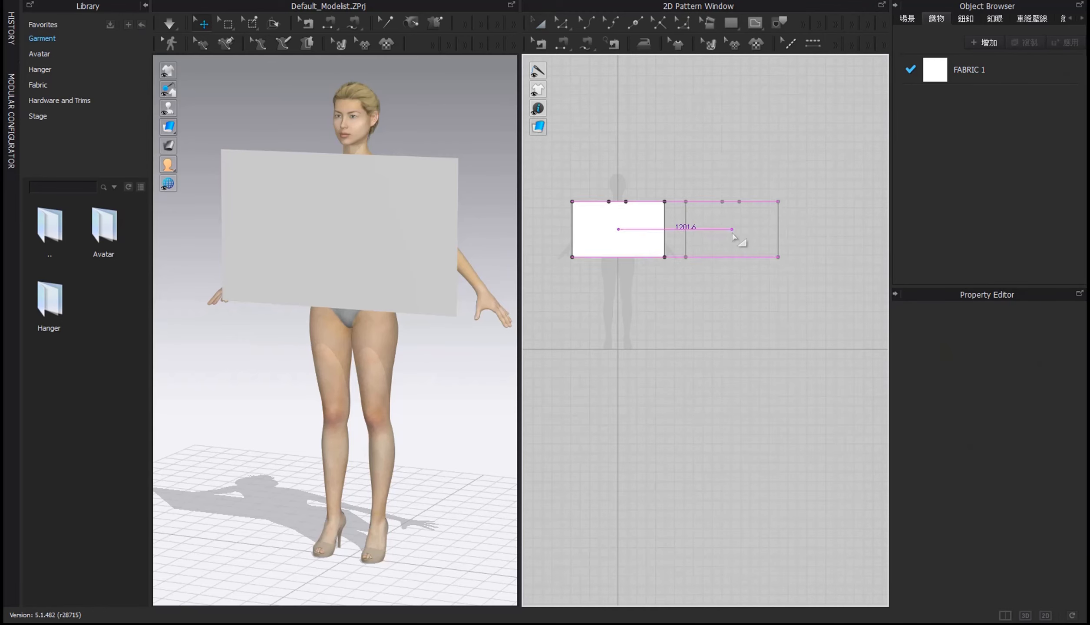
{"action": "left_click", "coordinate": [732, 236]}
Flip the copied pattern horizontally in the 3D view so it can serve as the back panel
{"action": "right_click_drag", "start_coordinate": [480, 127], "coordinate": [339, 124]}
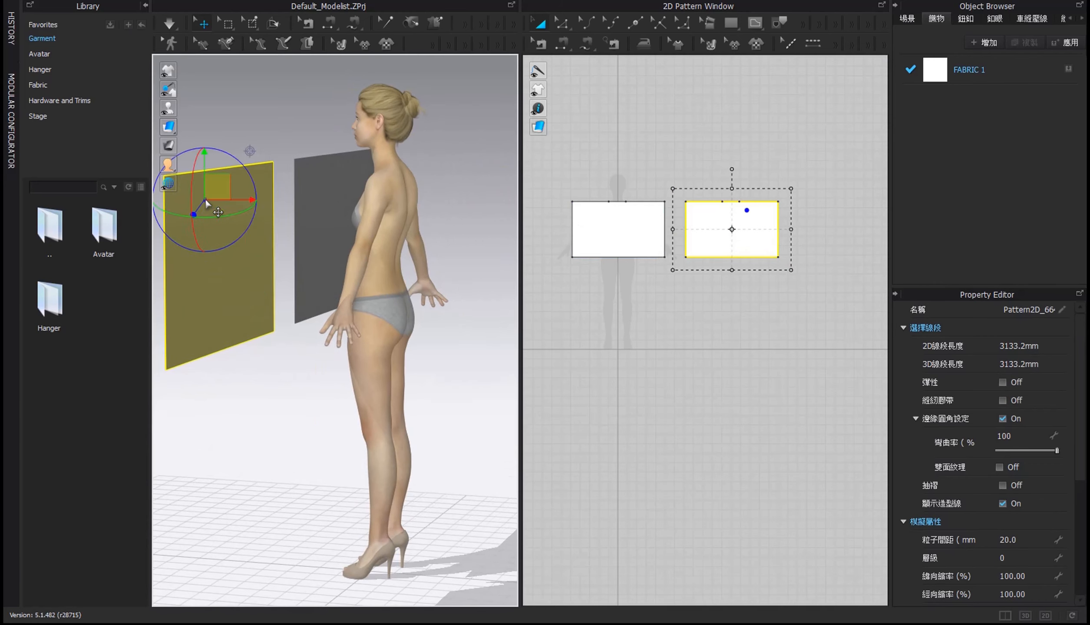
{"action": "right_click", "coordinate": [205, 199]}
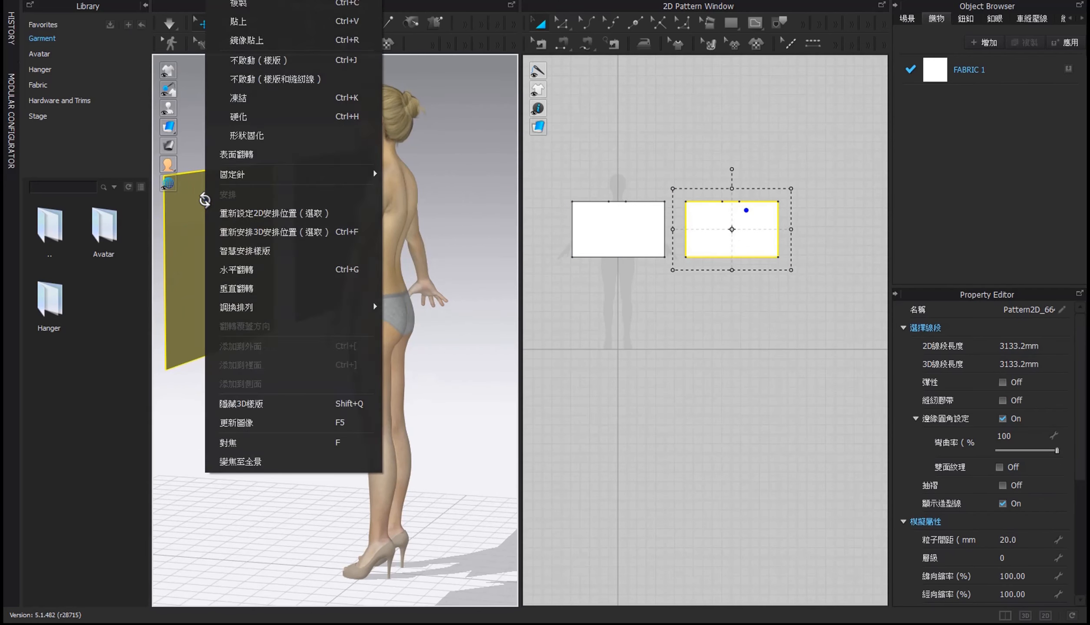
{"action": "left_click", "coordinate": [235, 270]}
{"action": "left_click", "coordinate": [234, 256]}
Position the copied panel close behind the avatar's back, centred on the body and level with the front panel
{"action": "left_click_drag", "start_coordinate": [257, 256], "coordinate": [384, 256]}
{"action": "right_click_drag", "start_coordinate": [384, 256], "coordinate": [299, 262]}
{"action": "scroll", "coordinate": [322, 256], "scroll_direction": "down", "scroll_amount": 3}
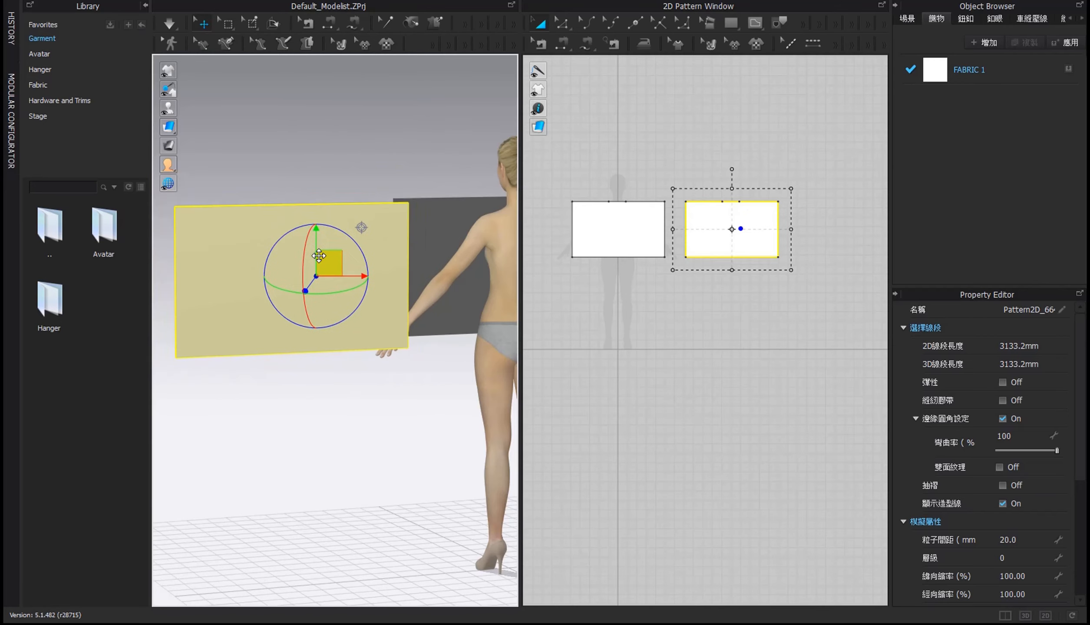
{"action": "middle_click_drag", "start_coordinate": [325, 260], "coordinate": [278, 236]}
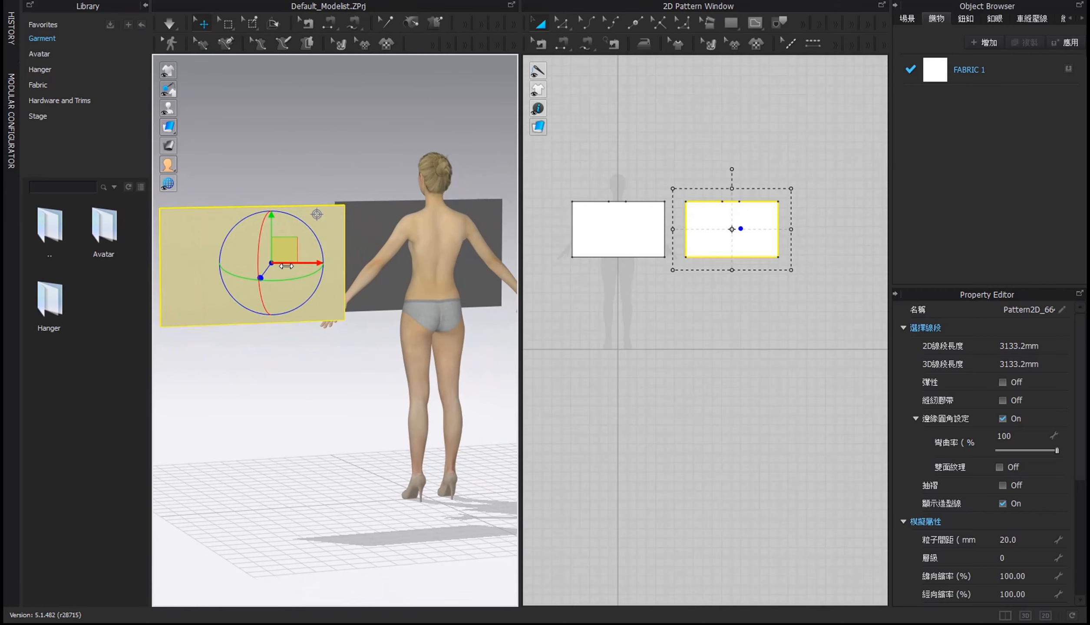
{"action": "left_click_drag", "start_coordinate": [299, 266], "coordinate": [476, 265]}
{"action": "right_click_drag", "start_coordinate": [473, 264], "coordinate": [421, 260]}
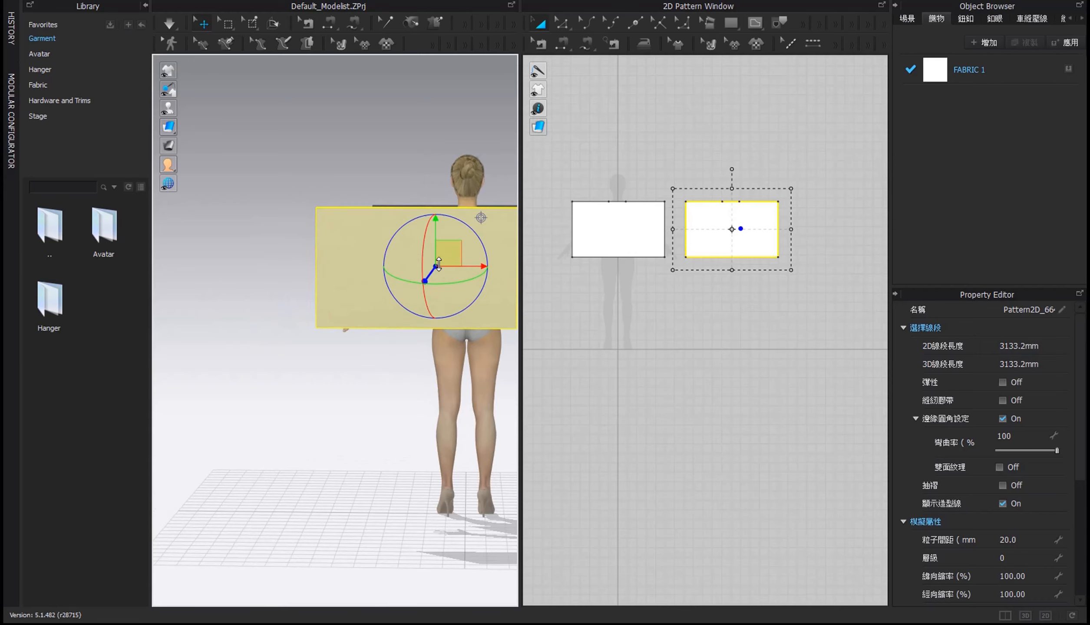
{"action": "left_click_drag", "start_coordinate": [467, 263], "coordinate": [486, 264]}
{"action": "mouse_move", "coordinate": [455, 270]}
{"action": "right_mouse_down"}
{"action": "mouse_move", "coordinate": [440, 284]}
{"action": "mouse_move", "coordinate": [472, 279]}
{"action": "right_mouse_up"}
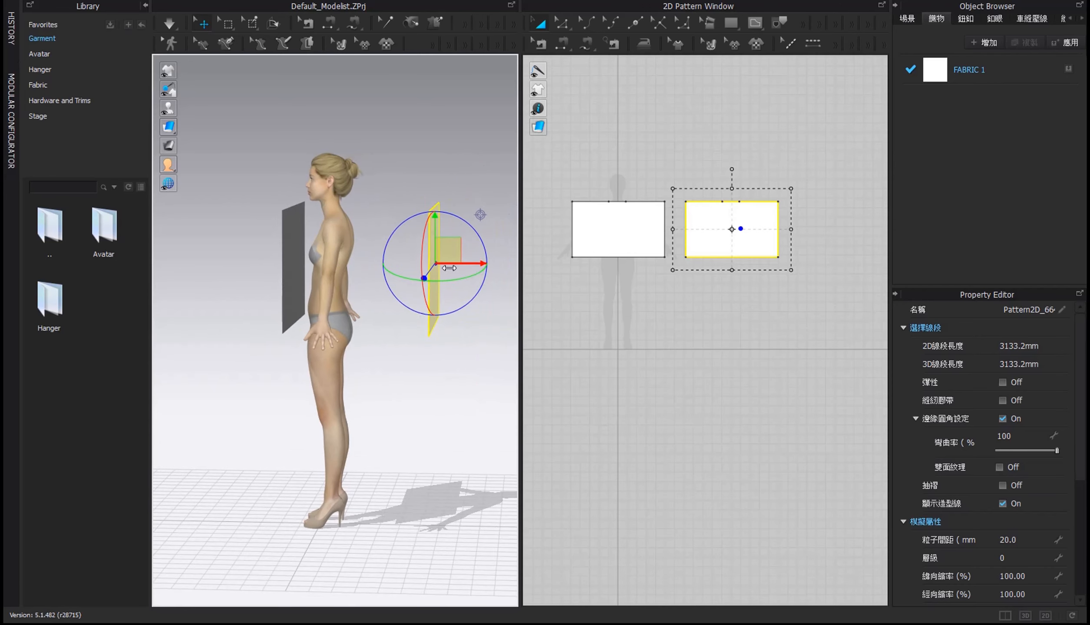
{"action": "left_click_drag", "start_coordinate": [448, 268], "coordinate": [370, 268]}
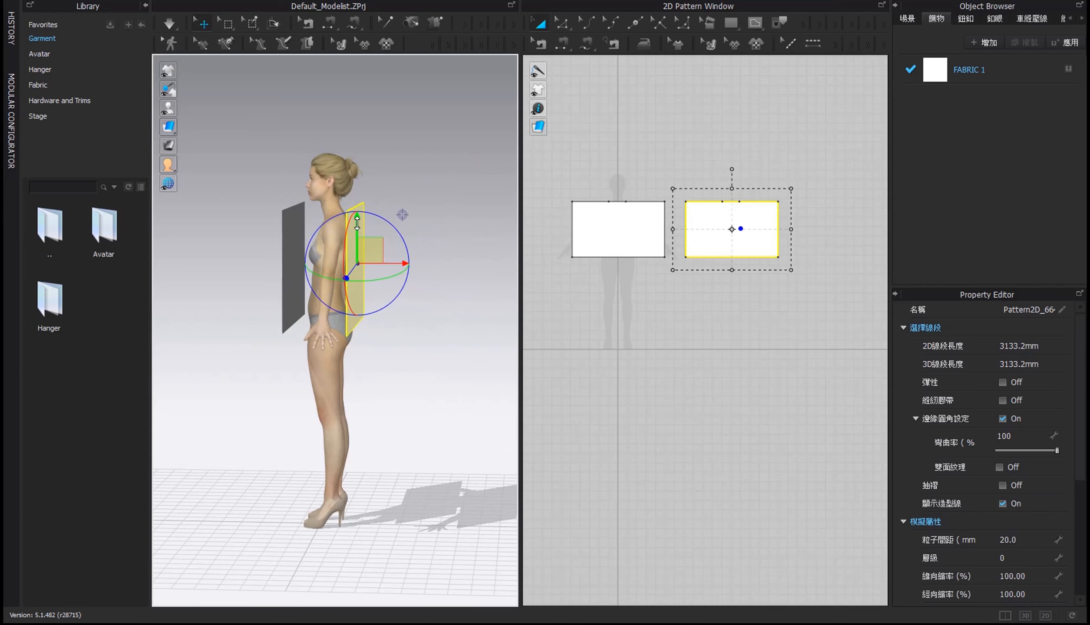
{"action": "left_click_drag", "start_coordinate": [357, 224], "coordinate": [357, 217]}
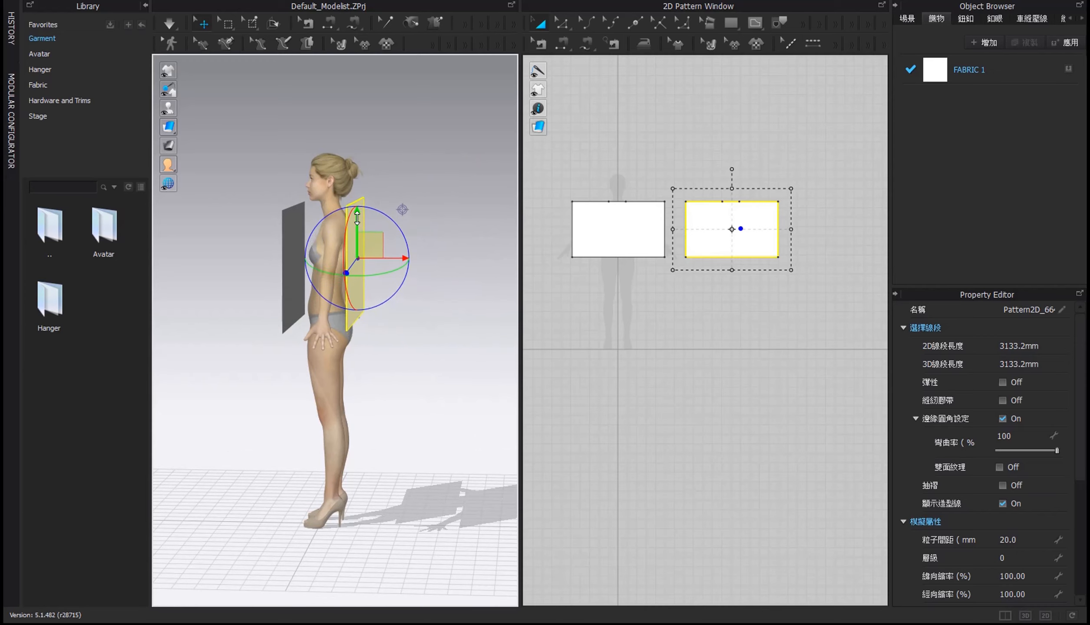
Sew the shoulder segments on both sides of the neckline between the front and back panels with Segment Sewing
{"action": "left_click", "coordinate": [563, 39]}
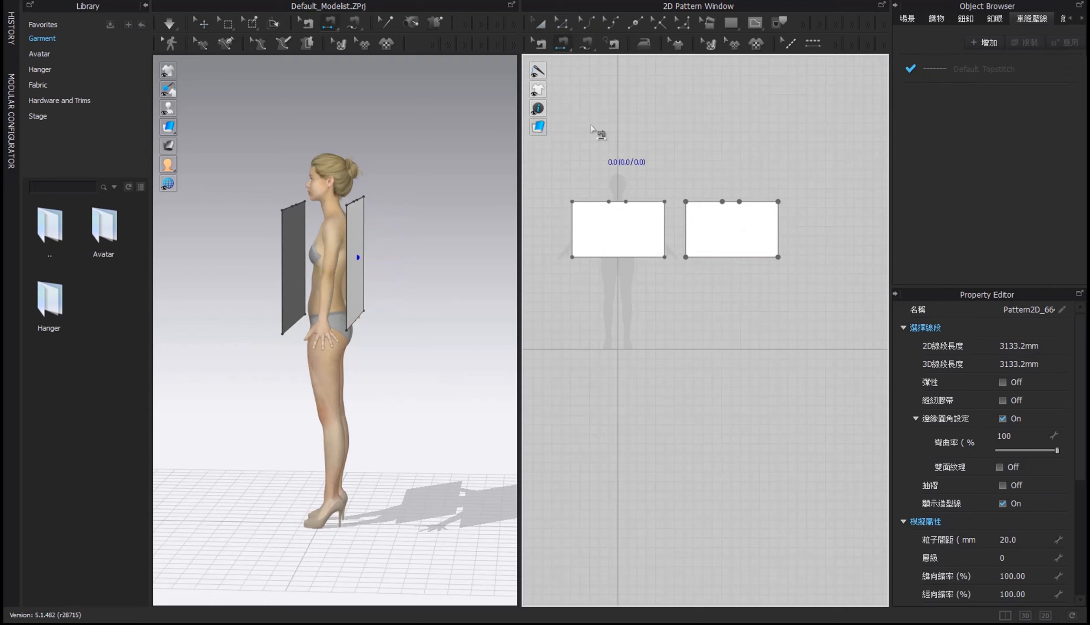
{"action": "left_click", "coordinate": [597, 203]}
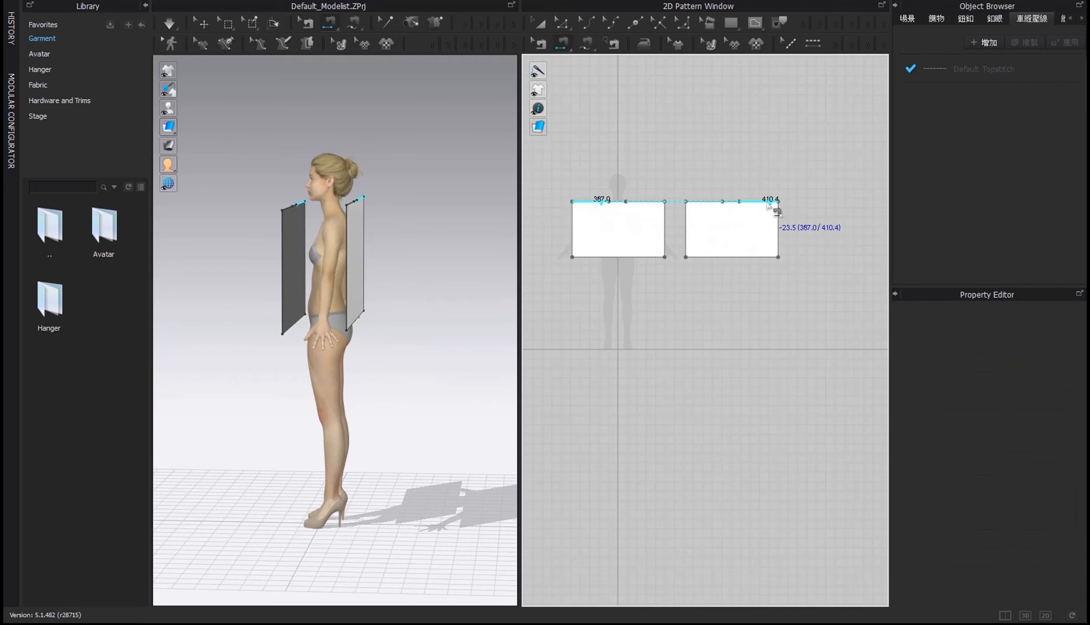
{"action": "left_click", "coordinate": [768, 202]}
{"action": "left_click", "coordinate": [654, 203]}
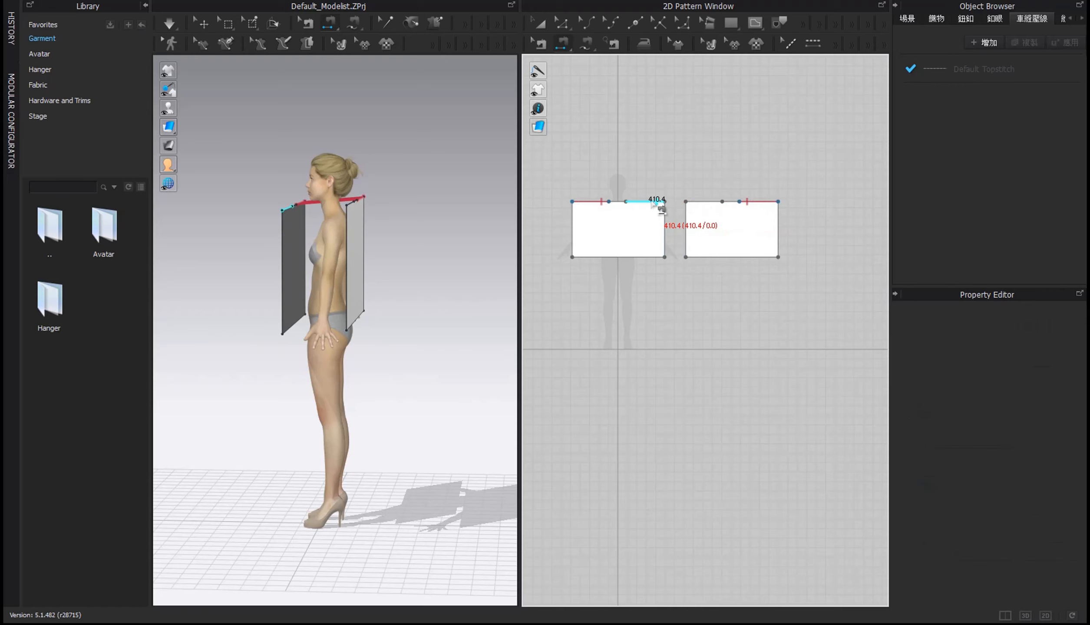
{"action": "left_click", "coordinate": [693, 203]}
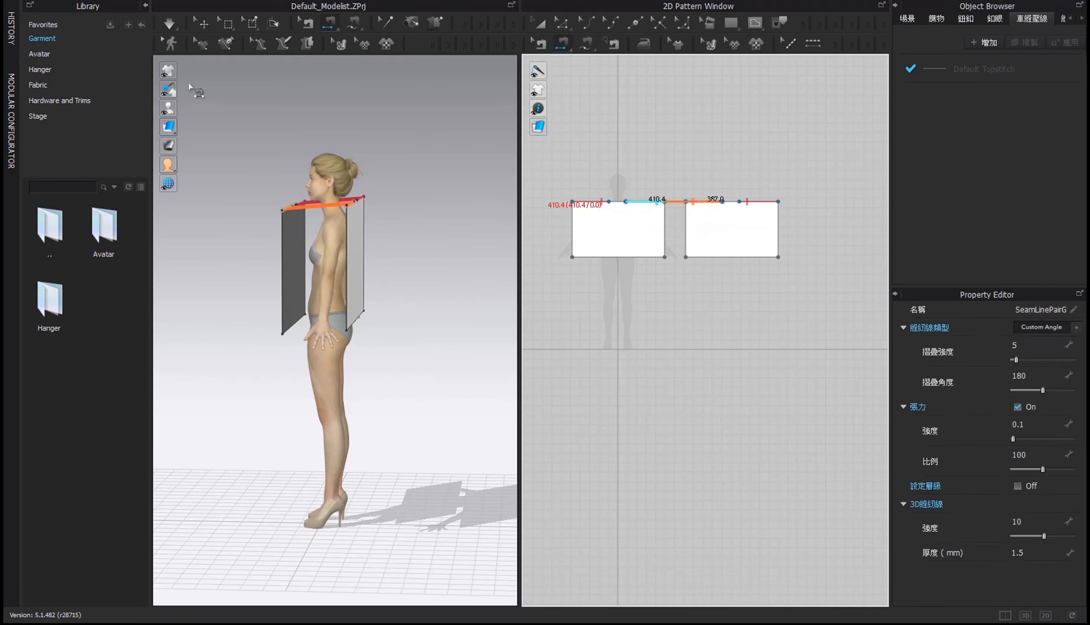
Run the simulation to drape the sewn panels over the avatar and inspect the garment's neckline from the front
{"action": "left_click", "coordinate": [170, 26]}
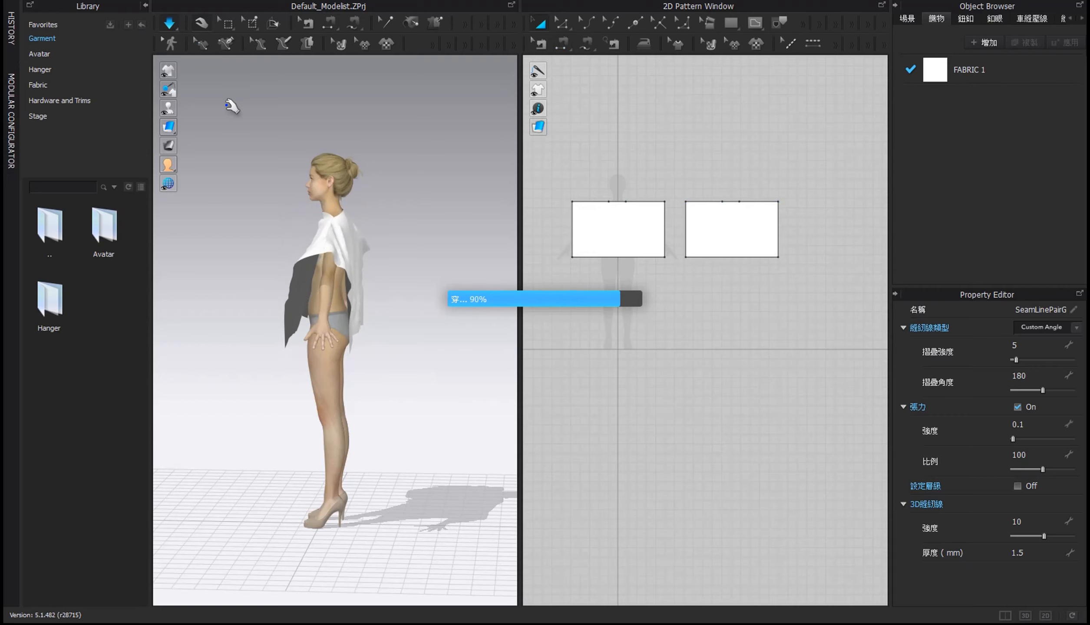
{"action": "right_click_drag", "start_coordinate": [294, 186], "coordinate": [415, 198]}
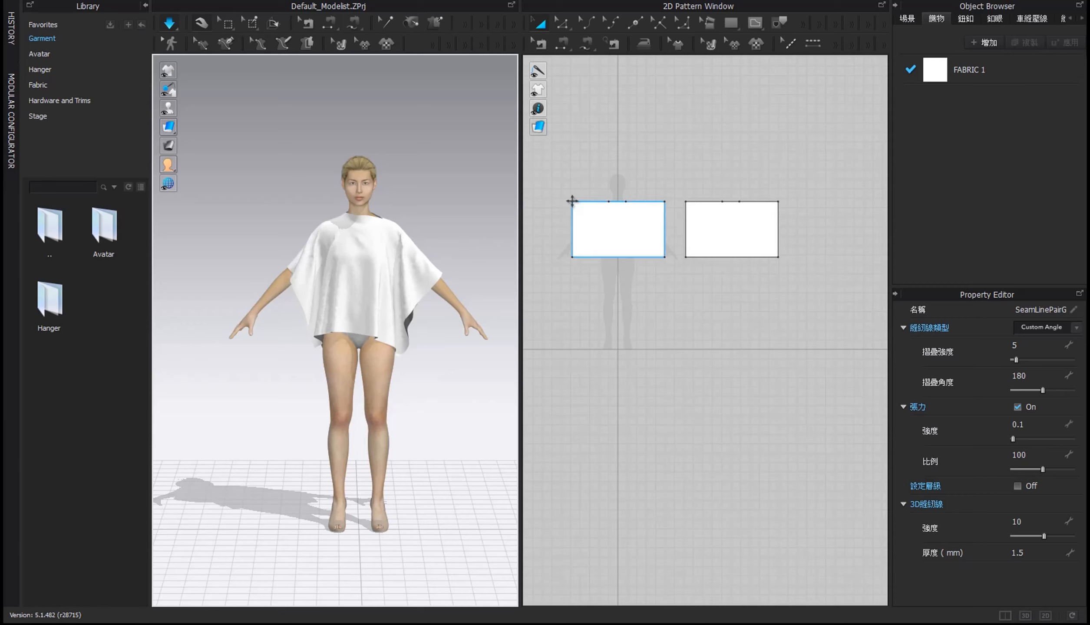
{"action": "scroll", "coordinate": [572, 201], "scroll_direction": "up", "scroll_amount": 3}
{"action": "scroll", "coordinate": [430, 199], "scroll_direction": "up", "scroll_amount": 3}
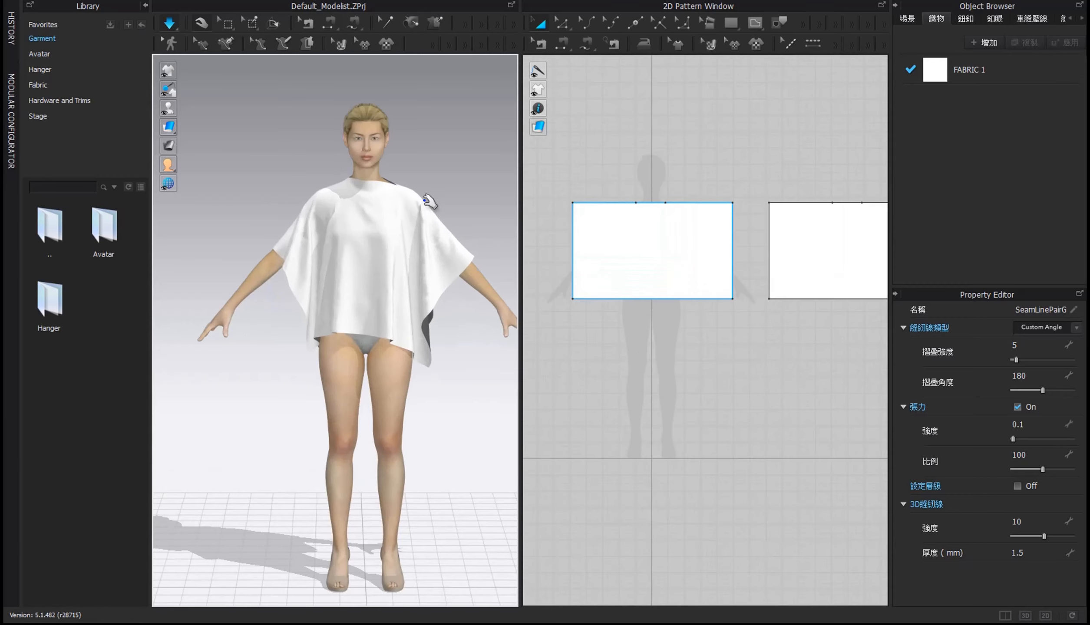
{"action": "left_click", "coordinate": [353, 157]}
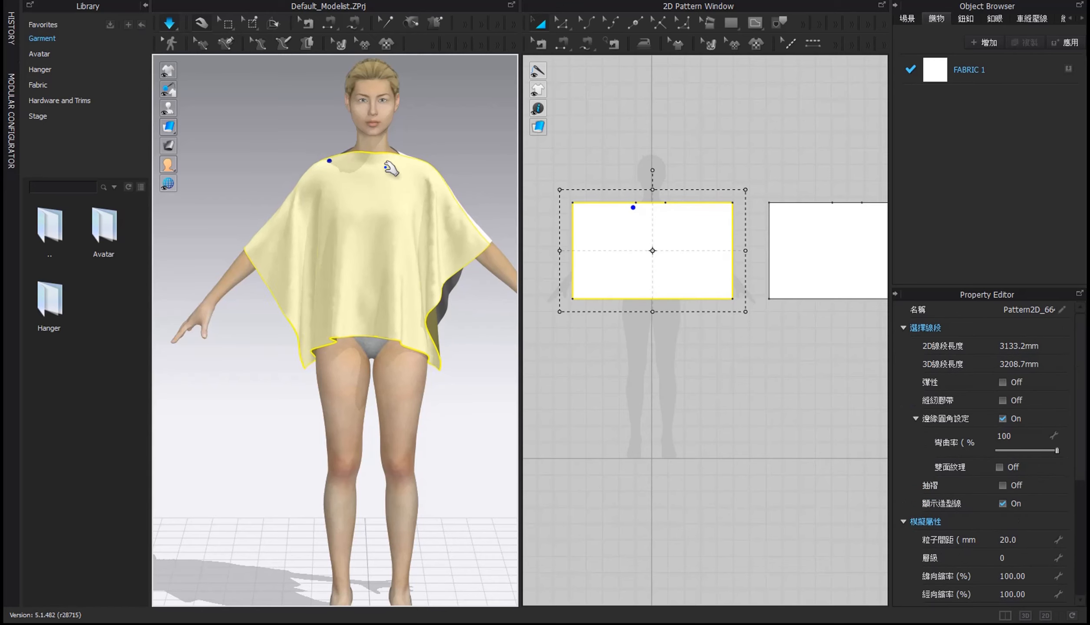
{"action": "scroll", "coordinate": [408, 169], "scroll_direction": "up", "scroll_amount": 1}
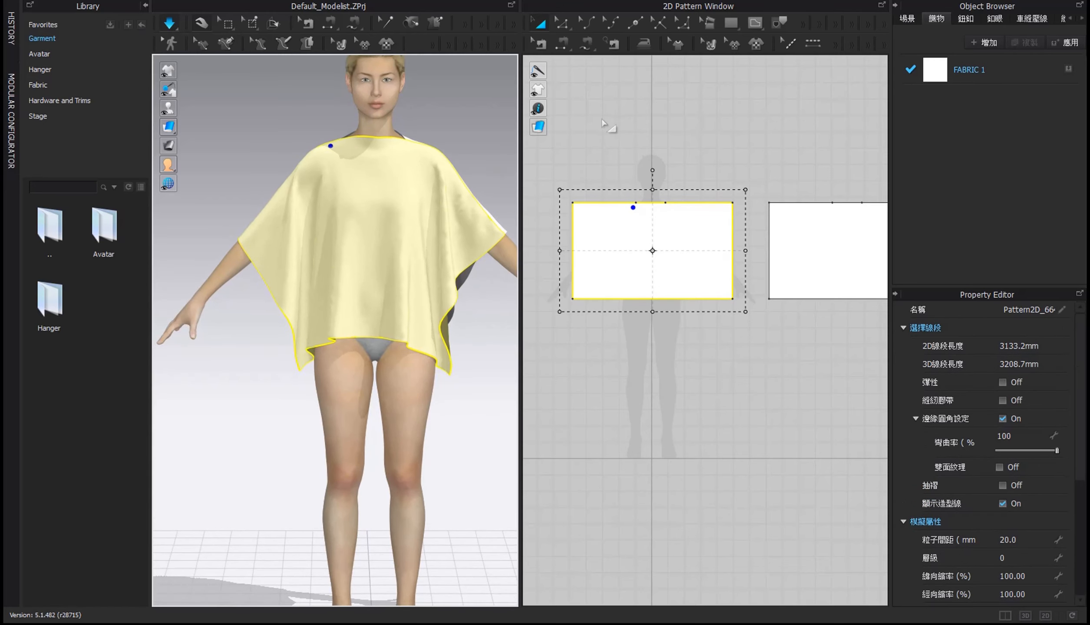
Curve the front panel's neckline segment downward with Edit Curvature to a length of about 194 mm
{"action": "left_click", "coordinate": [588, 23]}
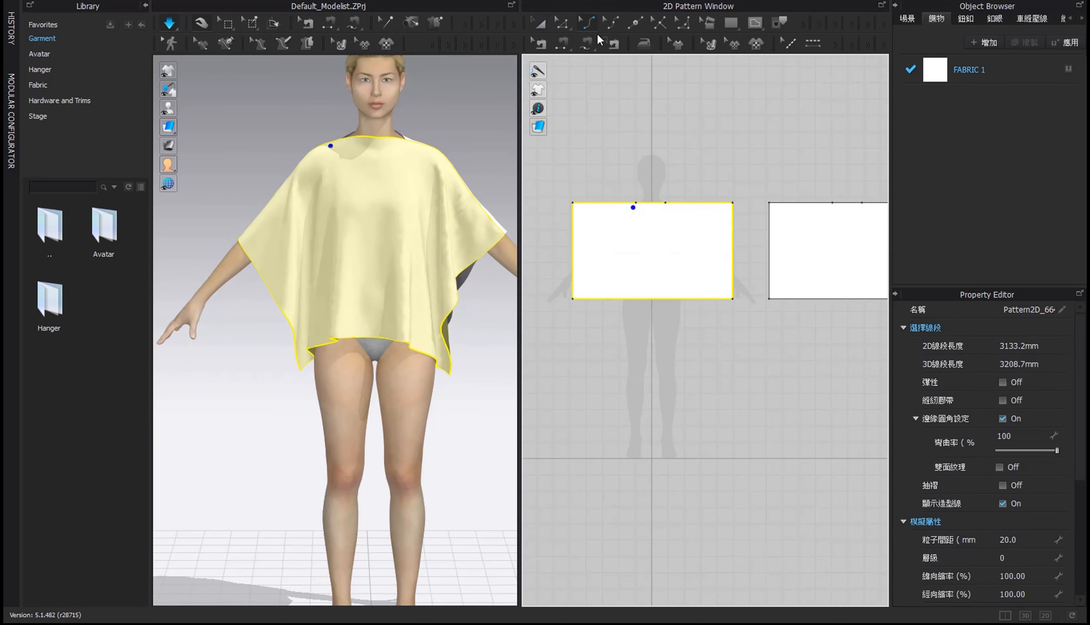
{"action": "scroll", "coordinate": [654, 147], "scroll_direction": "up", "scroll_amount": 4}
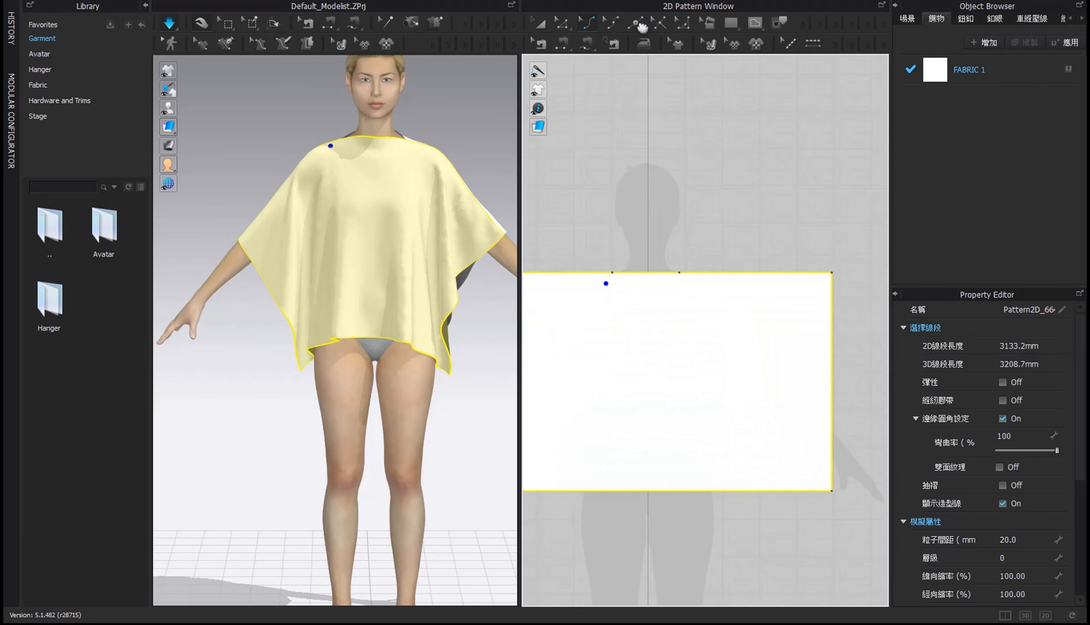
{"action": "left_click", "coordinate": [649, 274]}
{"action": "left_click_drag", "start_coordinate": [647, 276], "coordinate": [647, 283]}
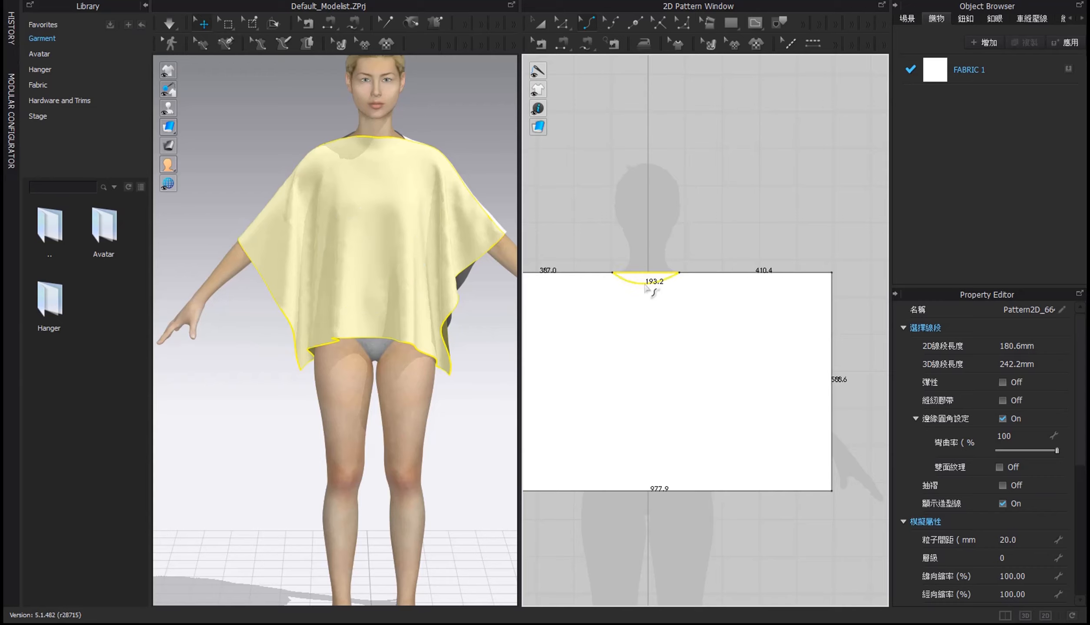
{"action": "left_click_drag", "start_coordinate": [646, 287], "coordinate": [646, 287]}
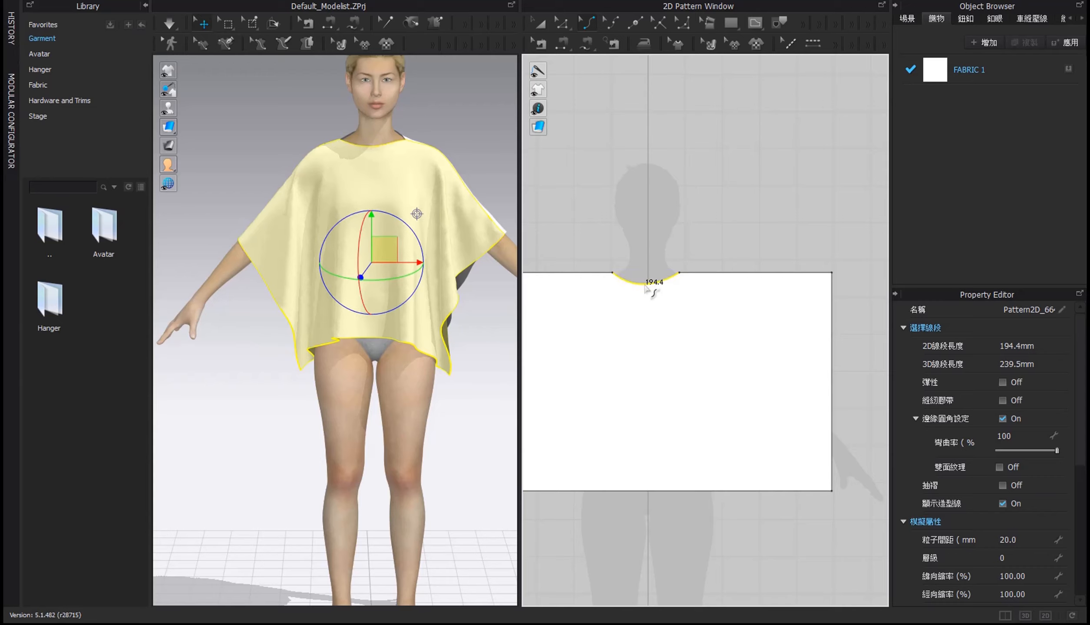
Curve the copied panel's neckline segment downward to a length of about 237 mm
{"action": "mouse_move", "coordinate": [696, 309]}
{"action": "middle_mouse_down"}
{"action": "mouse_move", "coordinate": [509, 300]}
{"action": "mouse_move", "coordinate": [546, 301]}
{"action": "middle_mouse_up"}
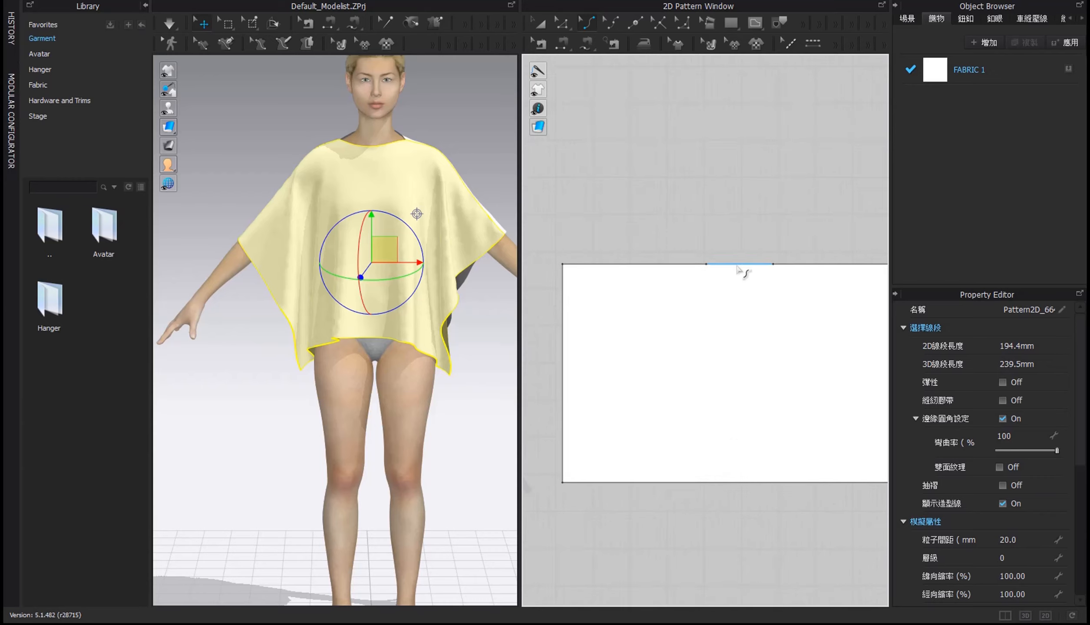
{"action": "left_click_drag", "start_coordinate": [739, 269], "coordinate": [741, 303]}
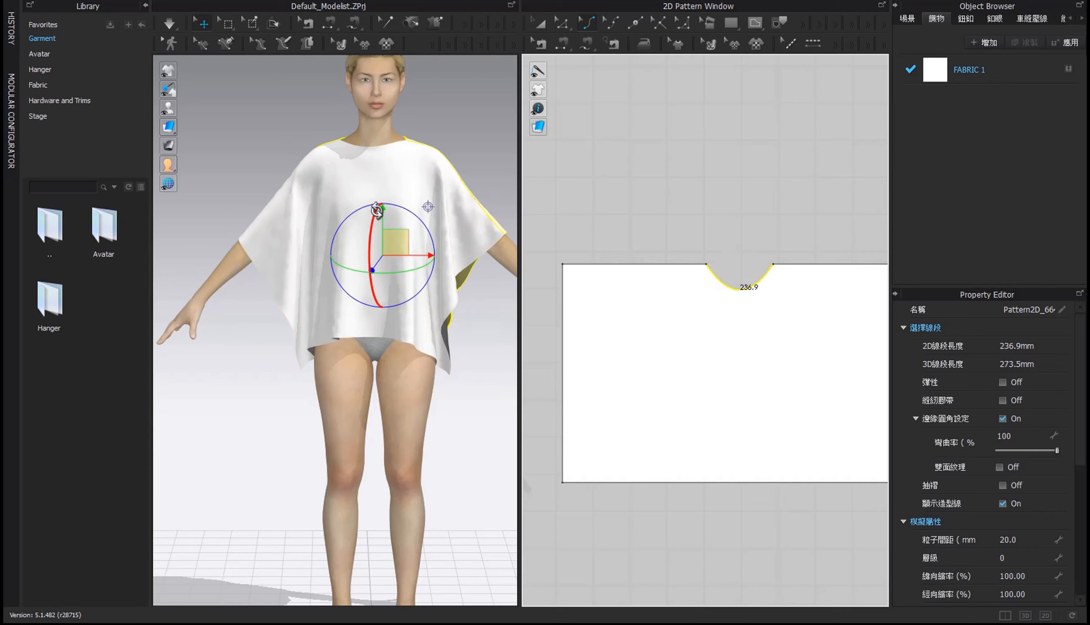
{"action": "right_click_drag", "start_coordinate": [345, 178], "coordinate": [535, 171]}
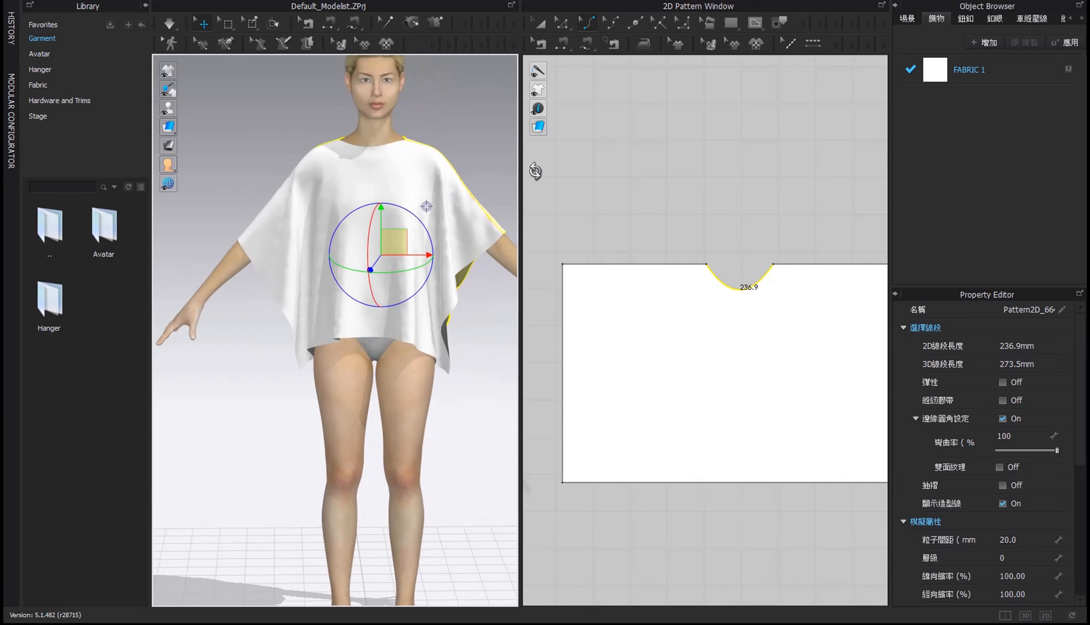
Deepen the neckline curve on the original panel to a length of about 209 mm
{"action": "middle_click_drag", "start_coordinate": [679, 260], "coordinate": [841, 240]}
{"action": "middle_click_drag", "start_coordinate": [565, 242], "coordinate": [709, 236]}
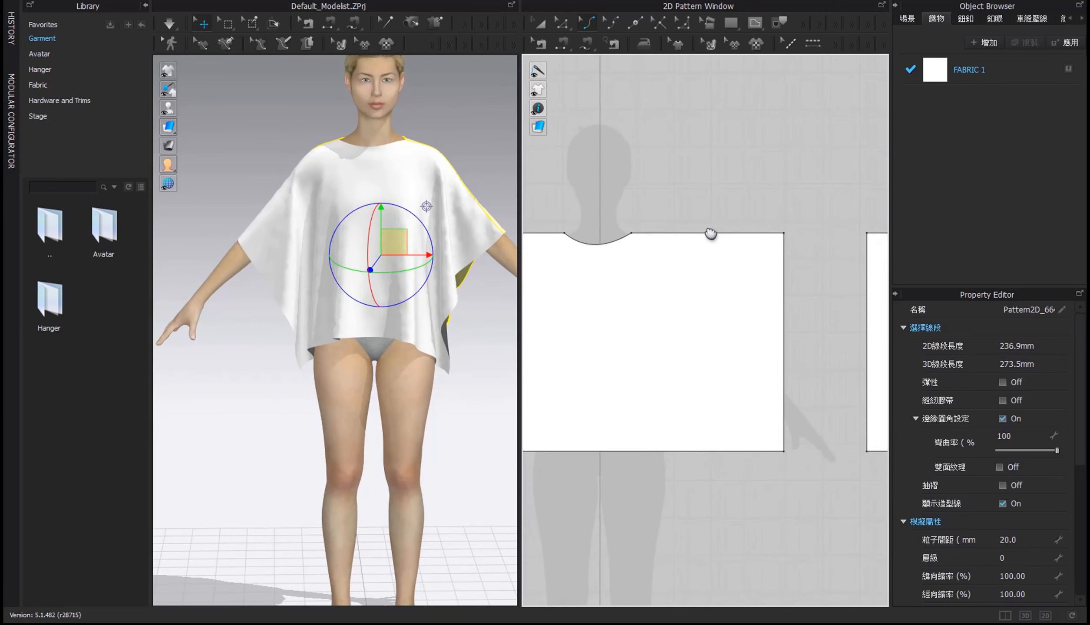
{"action": "left_click", "coordinate": [593, 246]}
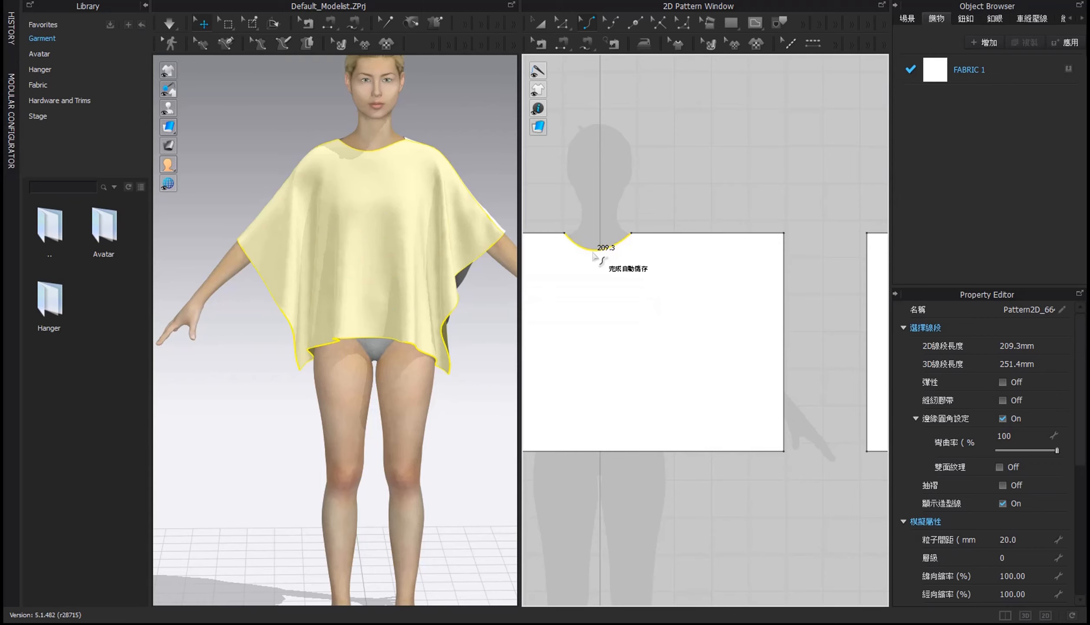
Select both rectangular panels and move them straight up in the 2D pattern window until they sit above the avatar silhouette's shoulders
{"action": "scroll", "coordinate": [387, 299], "scroll_direction": "down", "scroll_amount": 2}
{"action": "middle_click_drag", "start_coordinate": [387, 299], "coordinate": [317, 212]}
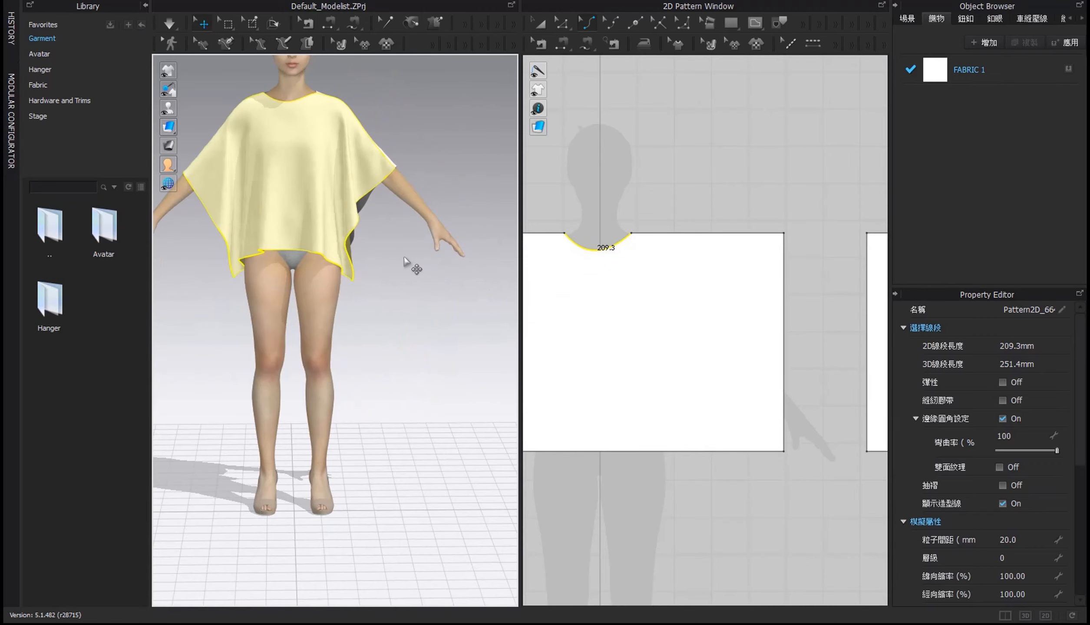
{"action": "right_click_drag", "start_coordinate": [413, 265], "coordinate": [433, 243]}
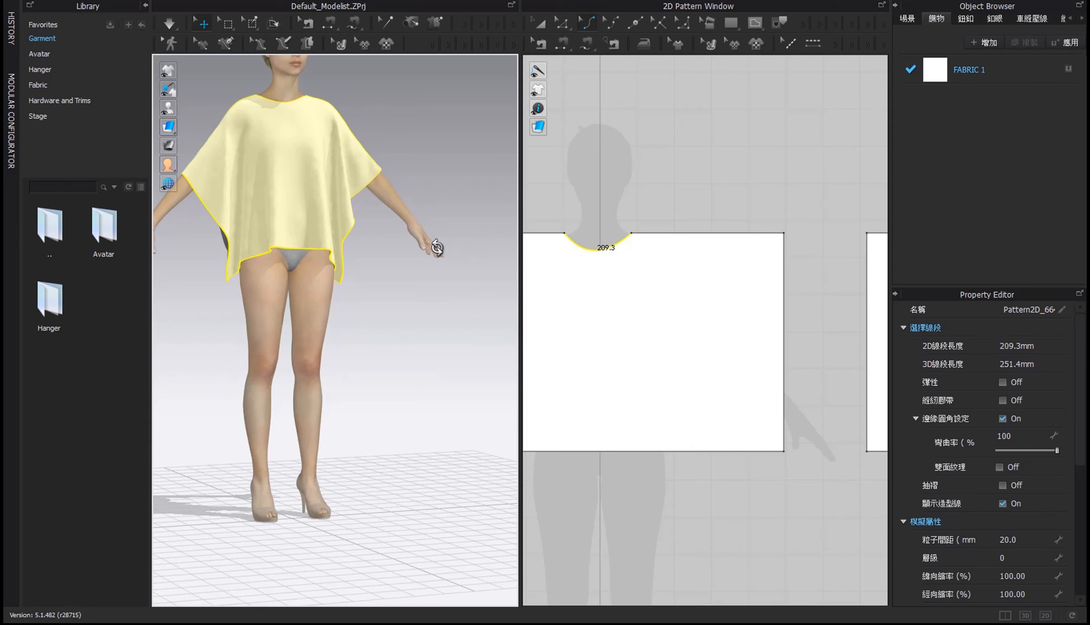
{"action": "scroll", "coordinate": [733, 310], "scroll_direction": "down", "scroll_amount": 3}
{"action": "scroll", "coordinate": [731, 302], "scroll_direction": "down", "scroll_amount": 3}
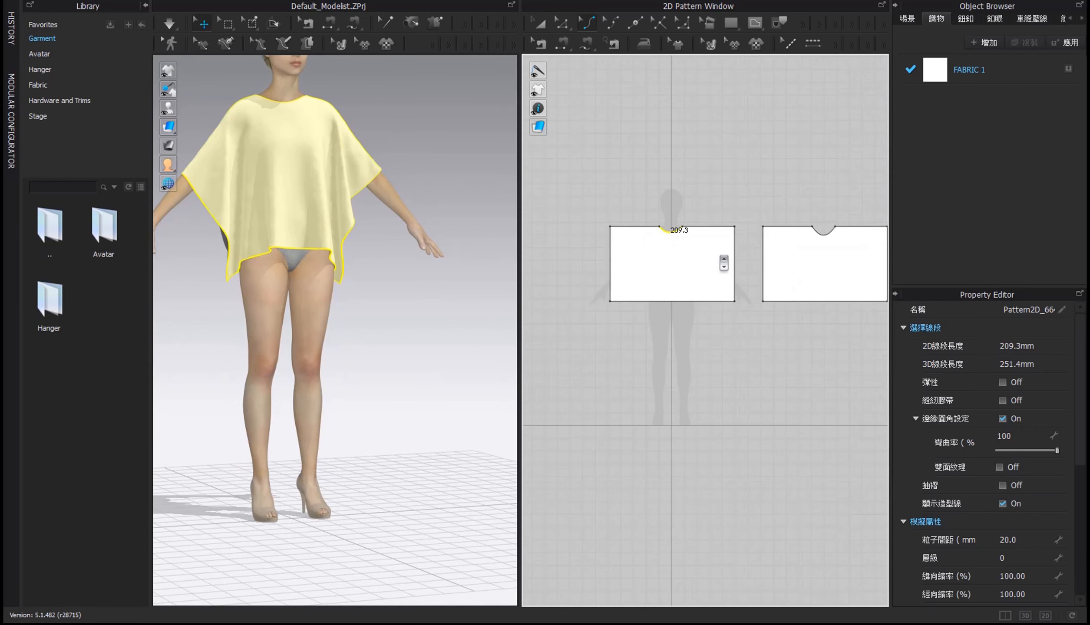
{"action": "right_click_drag", "start_coordinate": [724, 262], "coordinate": [701, 245]}
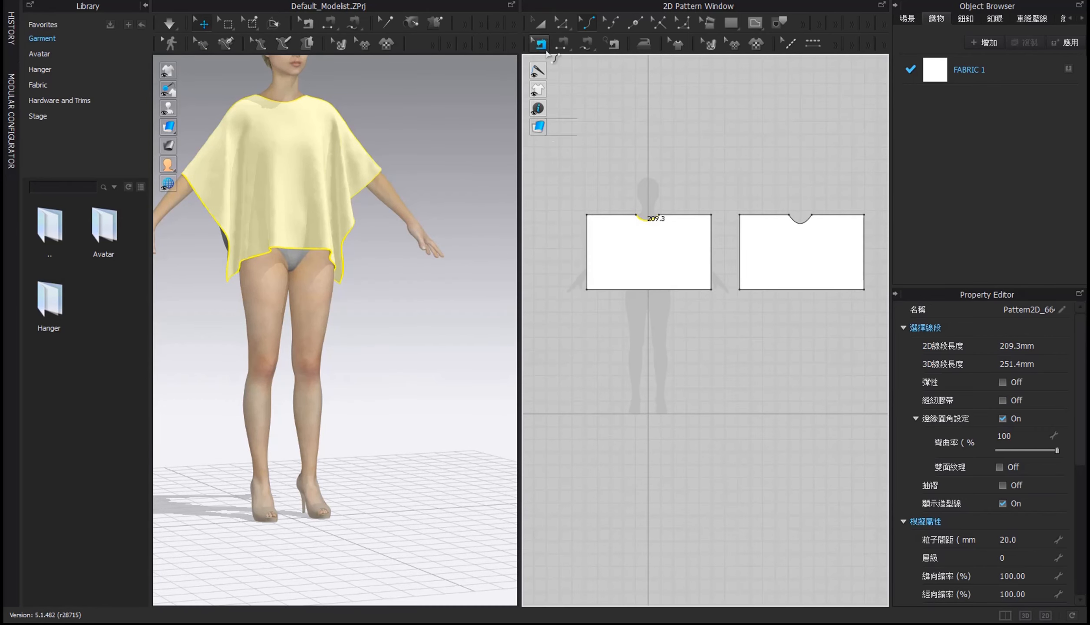
{"action": "left_click", "coordinate": [541, 25]}
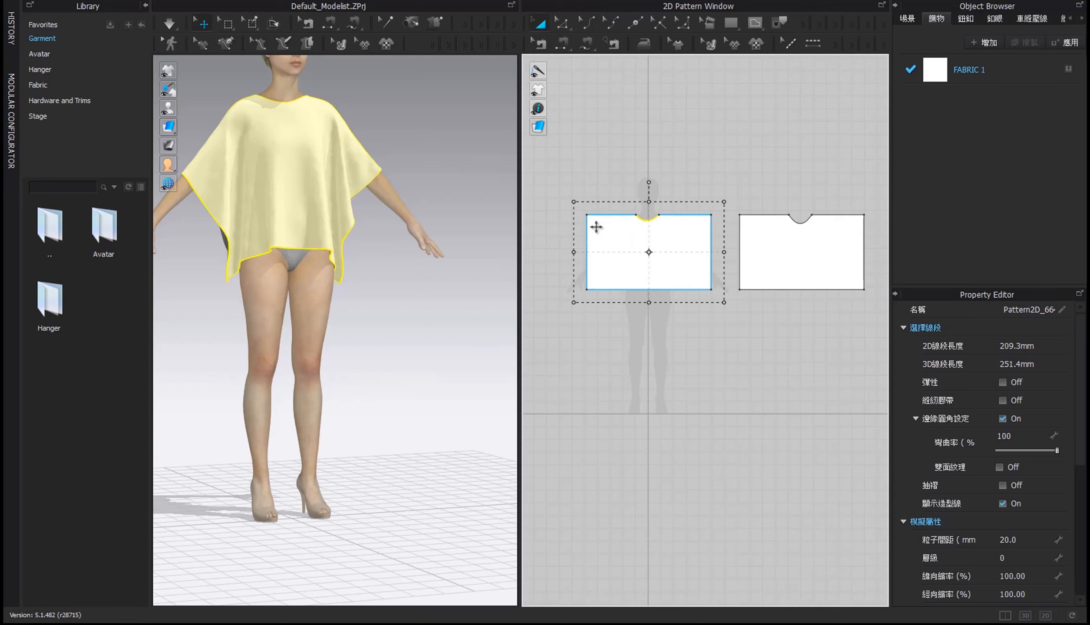
{"action": "scroll", "coordinate": [594, 227], "scroll_direction": "up", "scroll_amount": 1}
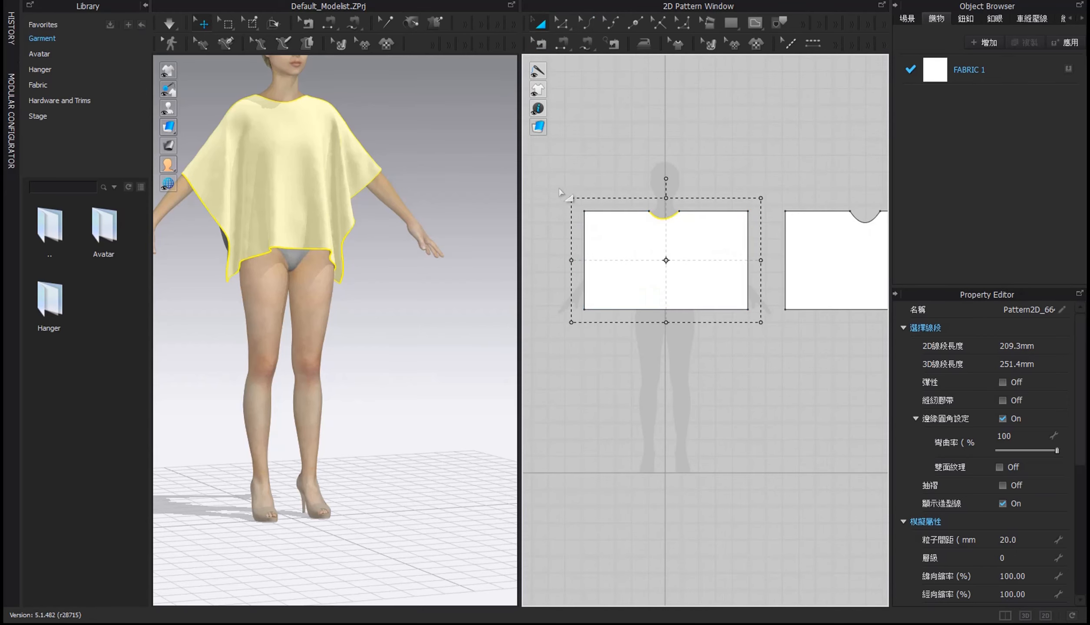
{"action": "left_click_drag", "start_coordinate": [560, 189], "coordinate": [867, 333]}
{"action": "scroll", "coordinate": [688, 332], "scroll_direction": "down", "scroll_amount": 3}
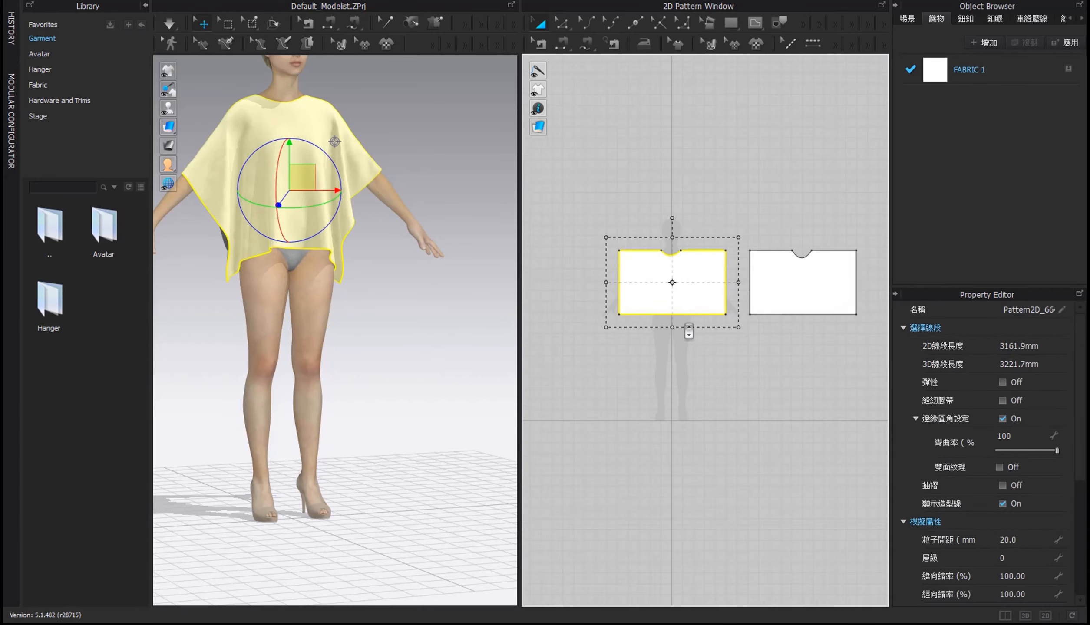
{"action": "left_click_drag", "start_coordinate": [579, 227], "coordinate": [870, 327]}
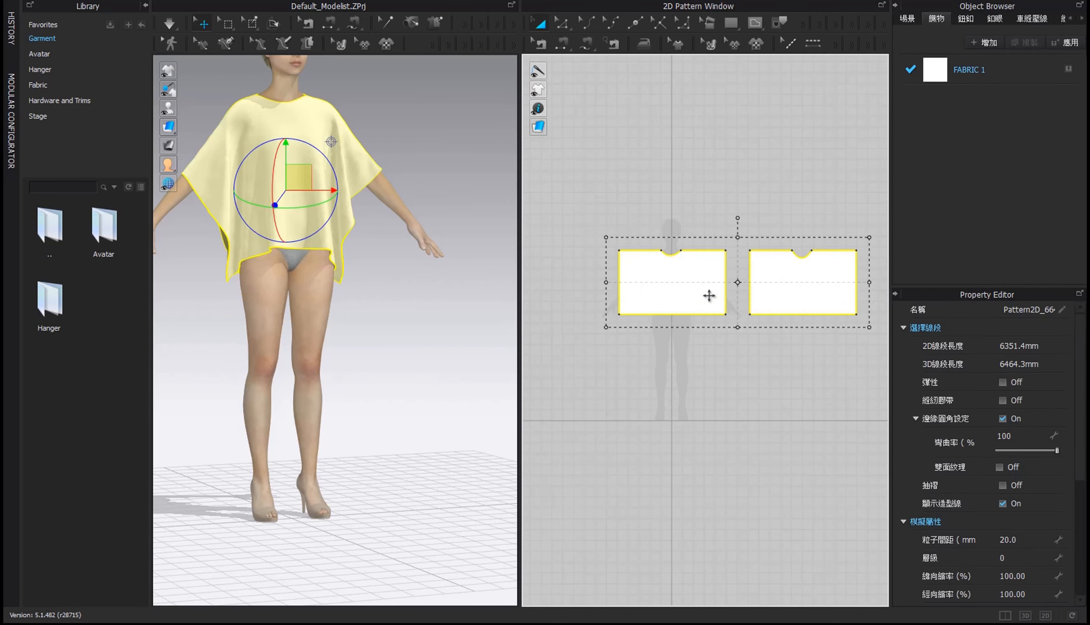
{"action": "left_click_drag", "start_coordinate": [709, 296], "coordinate": [707, 212]}
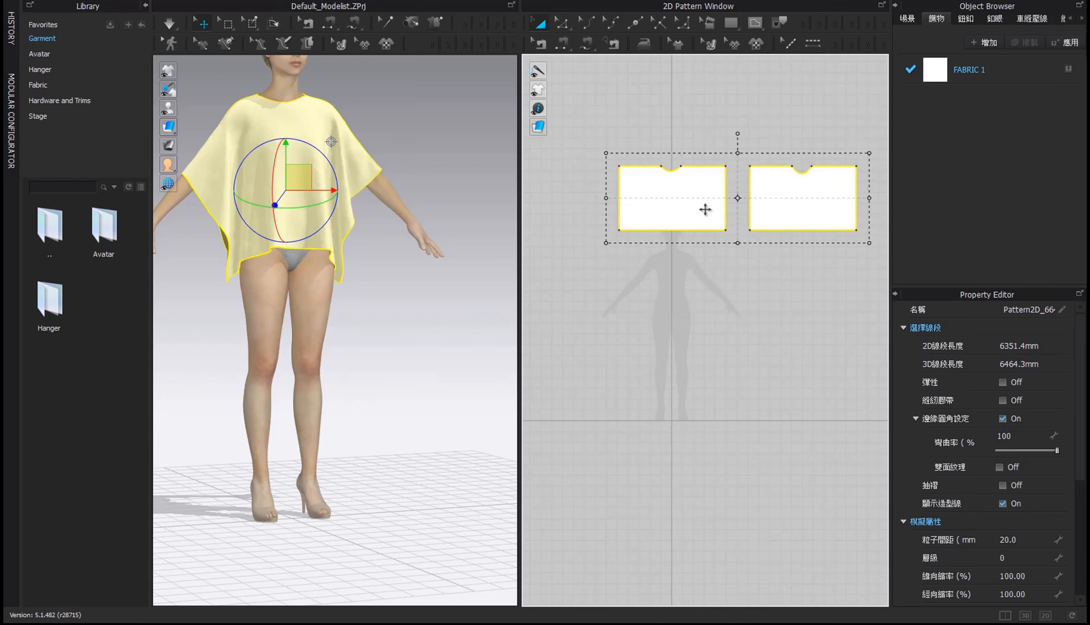
Adjust the neckline curves with Edit Curvature to about 209 mm on the original panel and about 237 mm on the copied panel
{"action": "scroll", "coordinate": [706, 210], "scroll_direction": "up", "scroll_amount": 3}
{"action": "scroll", "coordinate": [732, 226], "scroll_direction": "up", "scroll_amount": 1}
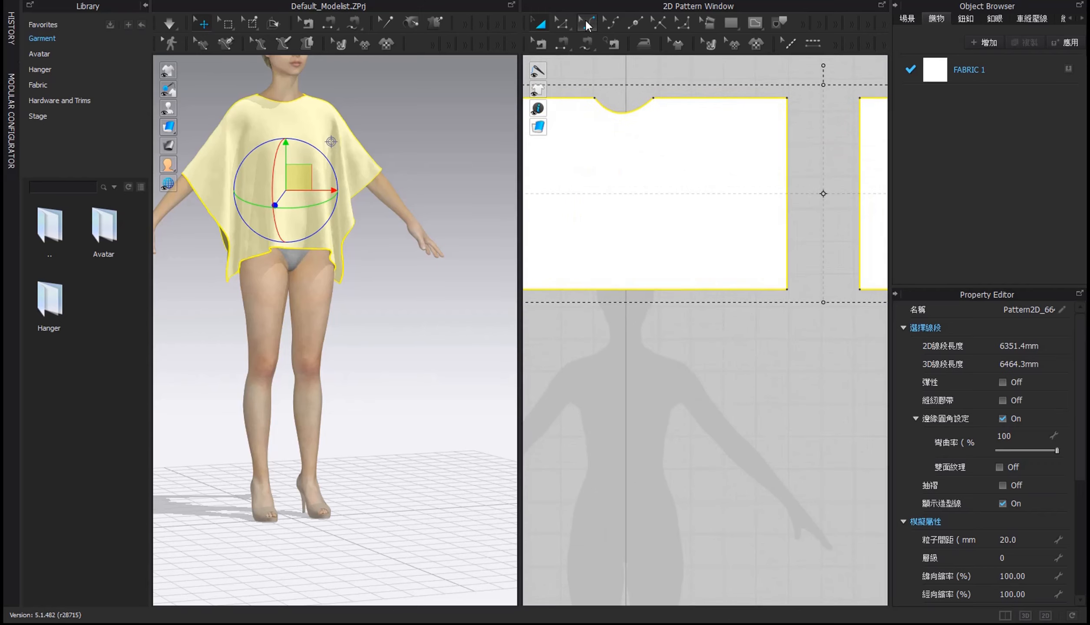
{"action": "left_click", "coordinate": [587, 25]}
{"action": "left_click", "coordinate": [624, 115]}
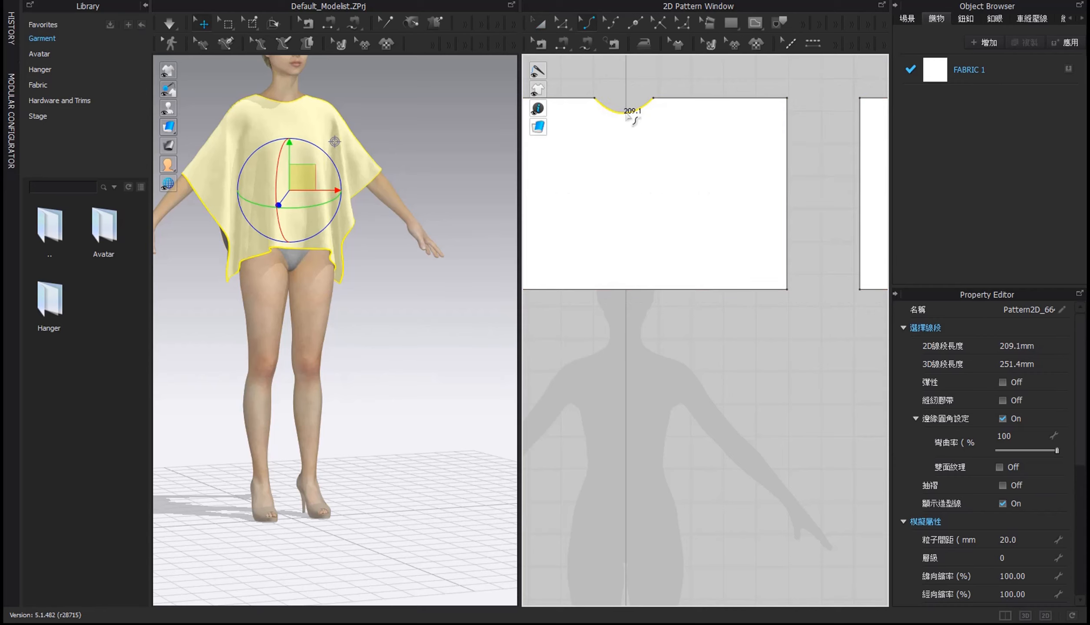
{"action": "scroll", "coordinate": [637, 126], "scroll_direction": "down", "scroll_amount": 3}
{"action": "middle_click_drag", "start_coordinate": [677, 153], "coordinate": [551, 169]}
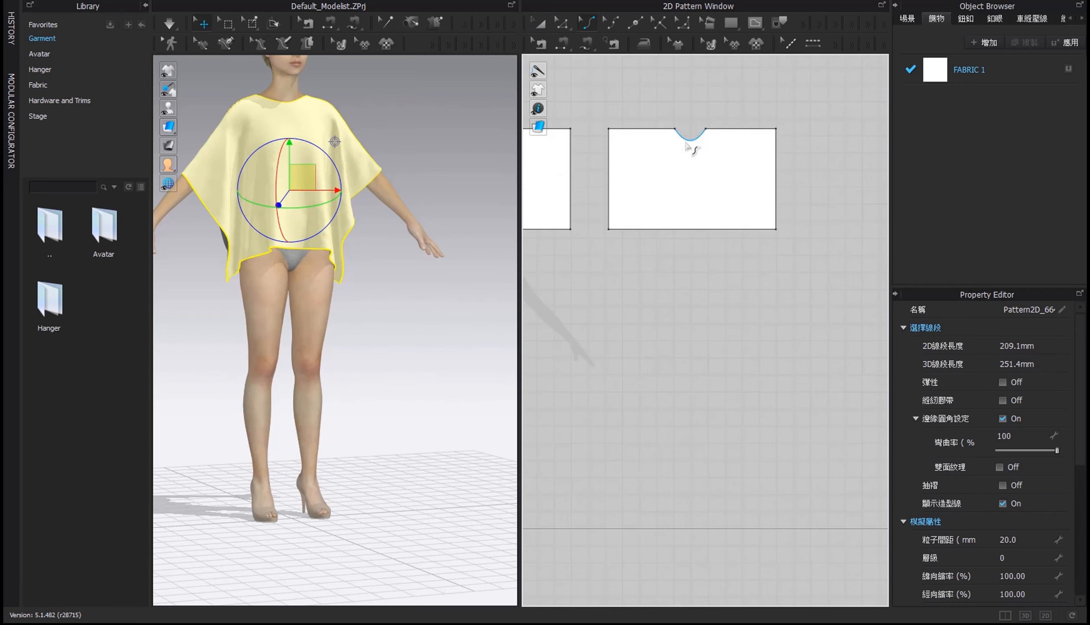
{"action": "left_click_drag", "start_coordinate": [692, 143], "coordinate": [693, 145]}
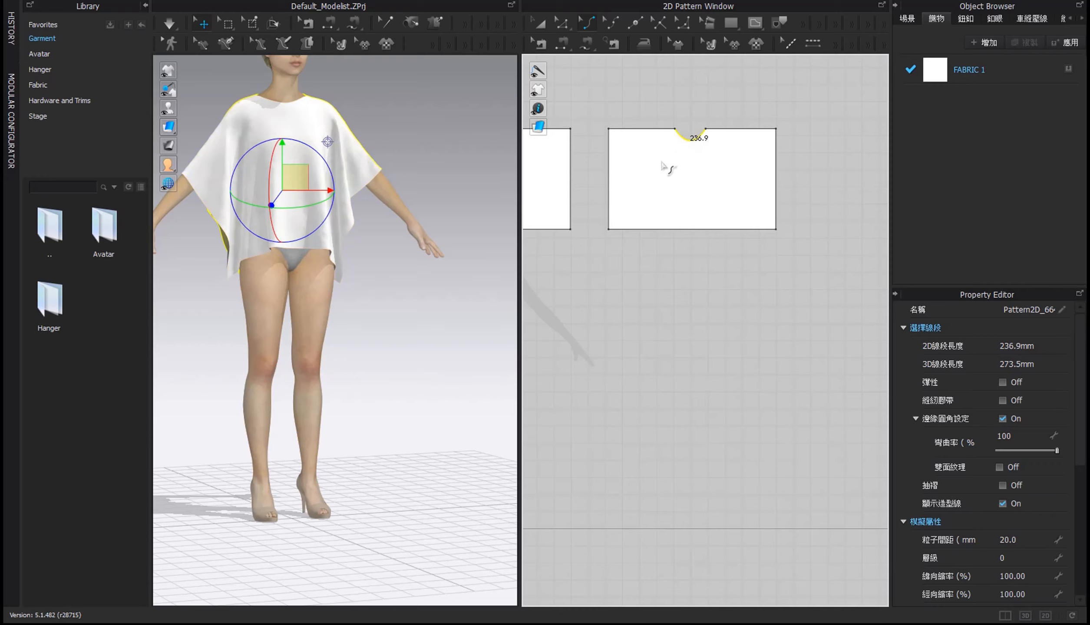
Draw a thin horizontal rectangle across the silhouette's waist with a total outline length of about 871 mm
{"action": "scroll", "coordinate": [661, 165], "scroll_direction": "down", "scroll_amount": 2}
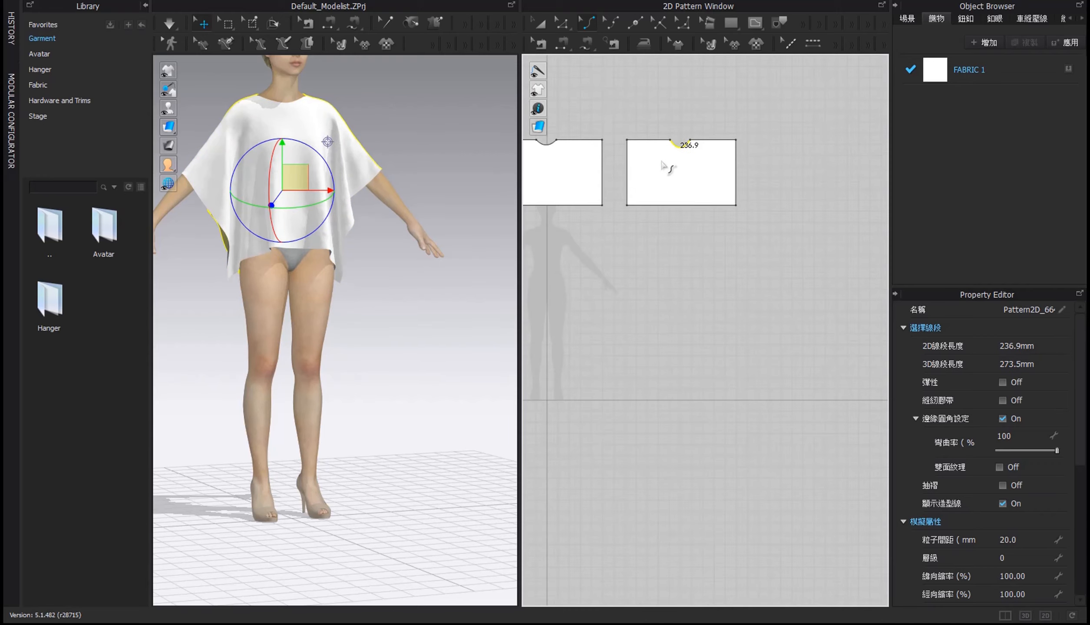
{"action": "middle_click_drag", "start_coordinate": [669, 167], "coordinate": [748, 166]}
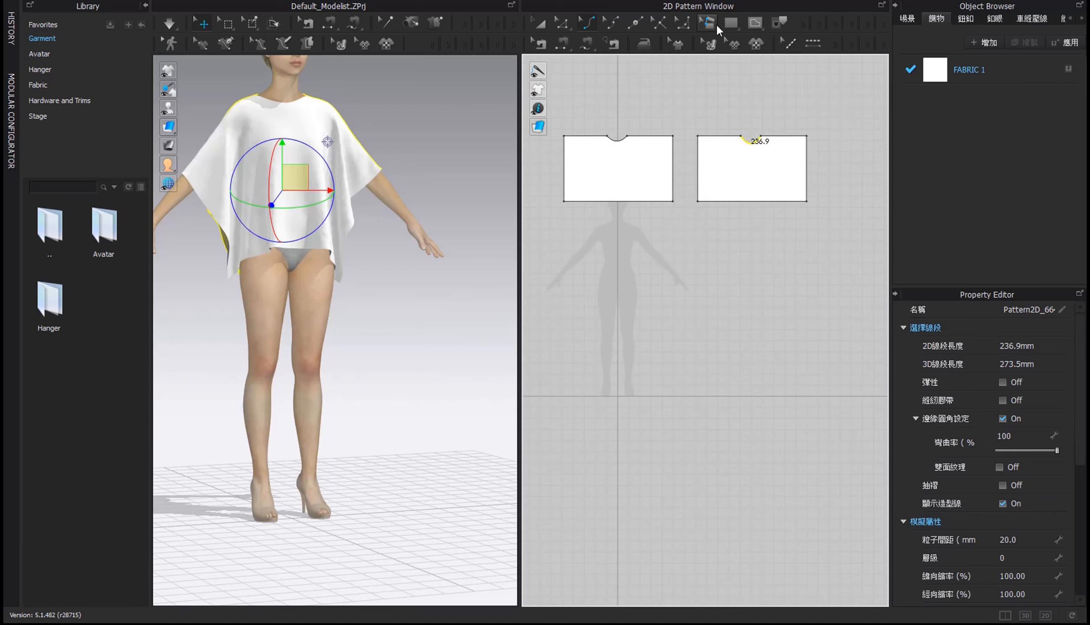
{"action": "left_click", "coordinate": [732, 23]}
{"action": "left_click", "coordinate": [743, 62]}
{"action": "scroll", "coordinate": [642, 261], "scroll_direction": "up", "scroll_amount": 4}
{"action": "scroll", "coordinate": [664, 292], "scroll_direction": "down", "scroll_amount": 2}
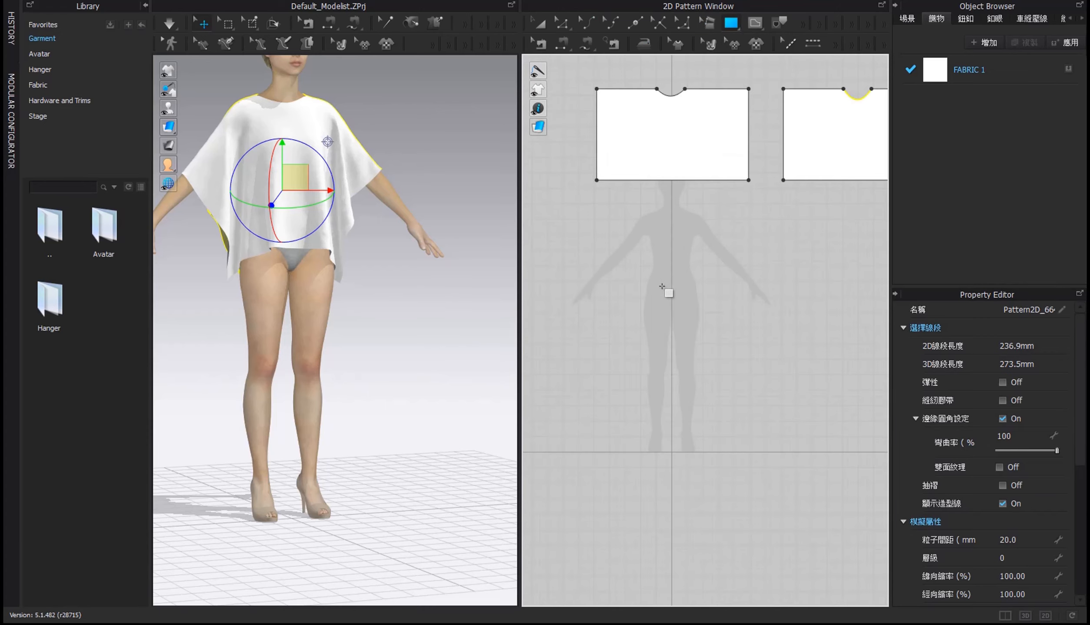
{"action": "scroll", "coordinate": [660, 286], "scroll_direction": "up", "scroll_amount": 1}
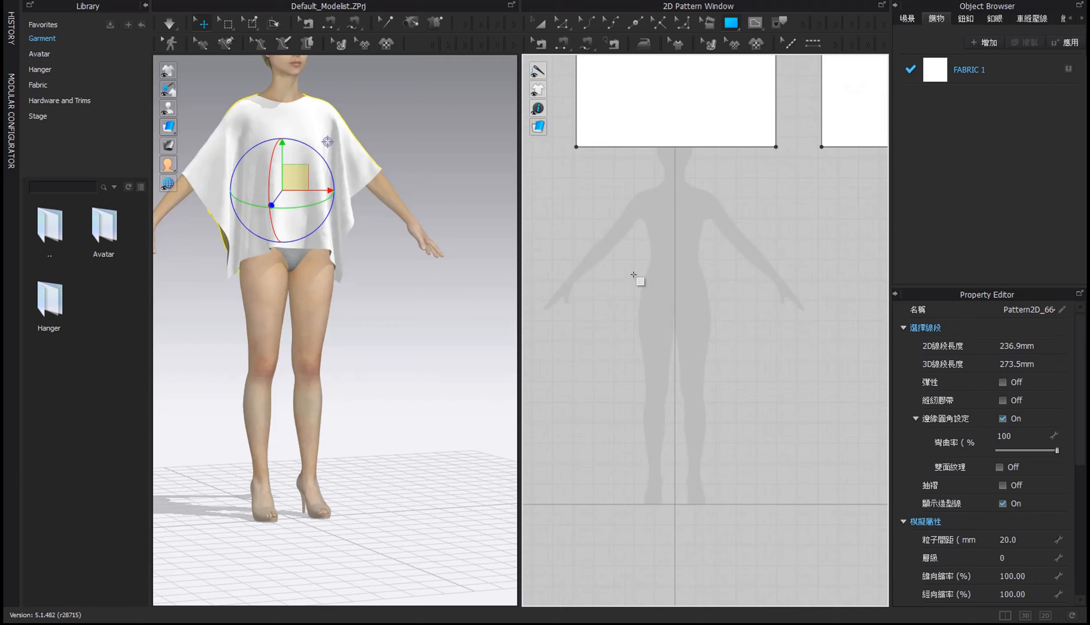
{"action": "left_click_drag", "start_coordinate": [634, 281], "coordinate": [708, 281]}
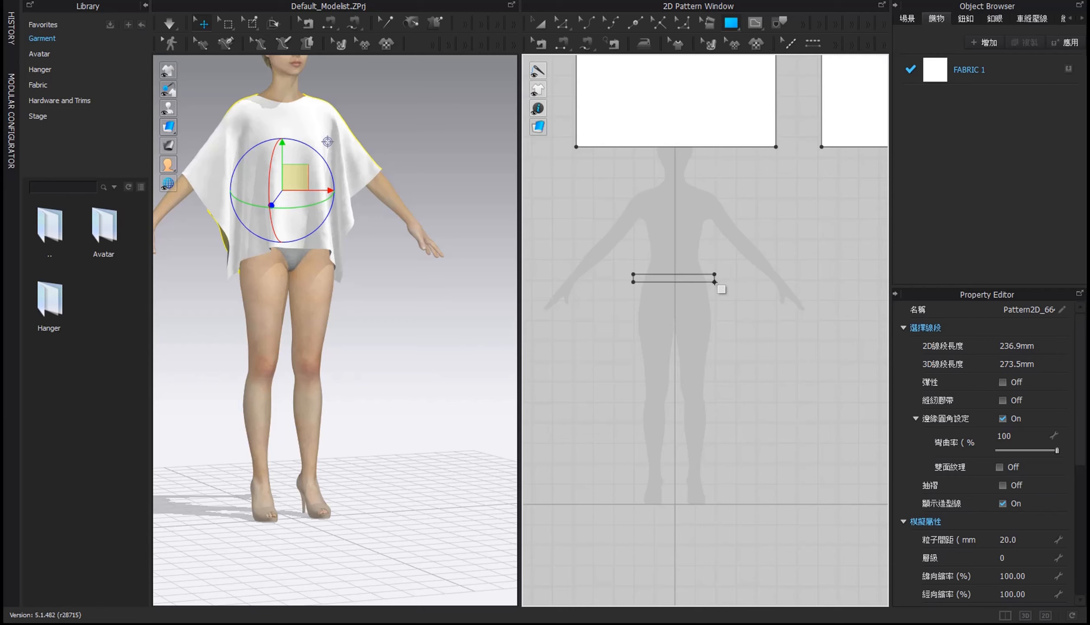
{"action": "left_click_drag", "start_coordinate": [714, 281], "coordinate": [715, 282]}
{"action": "scroll", "coordinate": [443, 247], "scroll_direction": "up", "scroll_amount": 2}
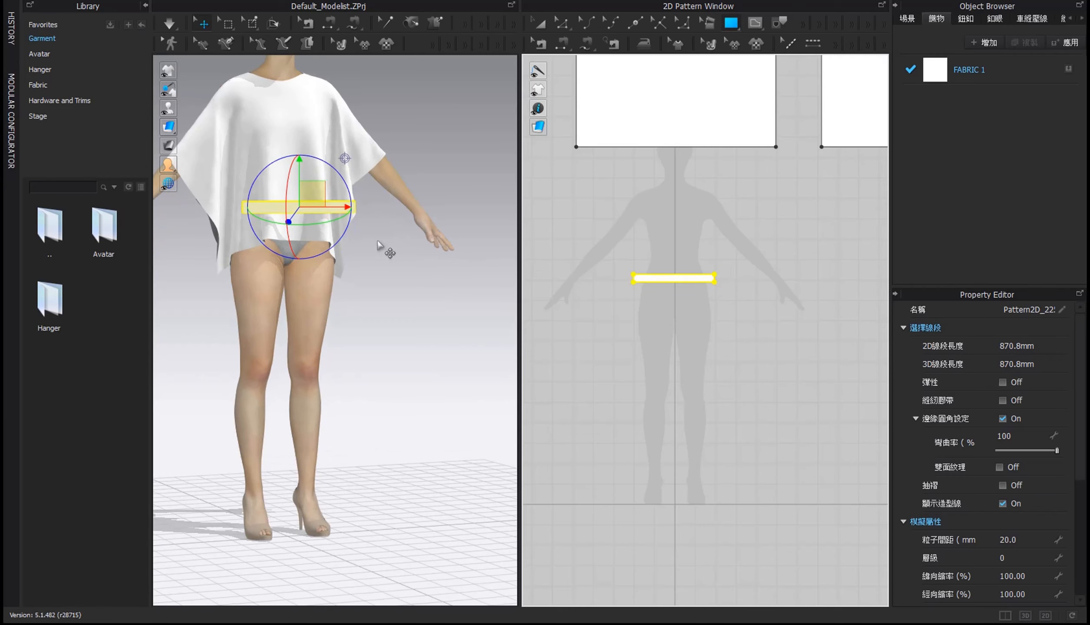
{"action": "left_click", "coordinate": [270, 205]}
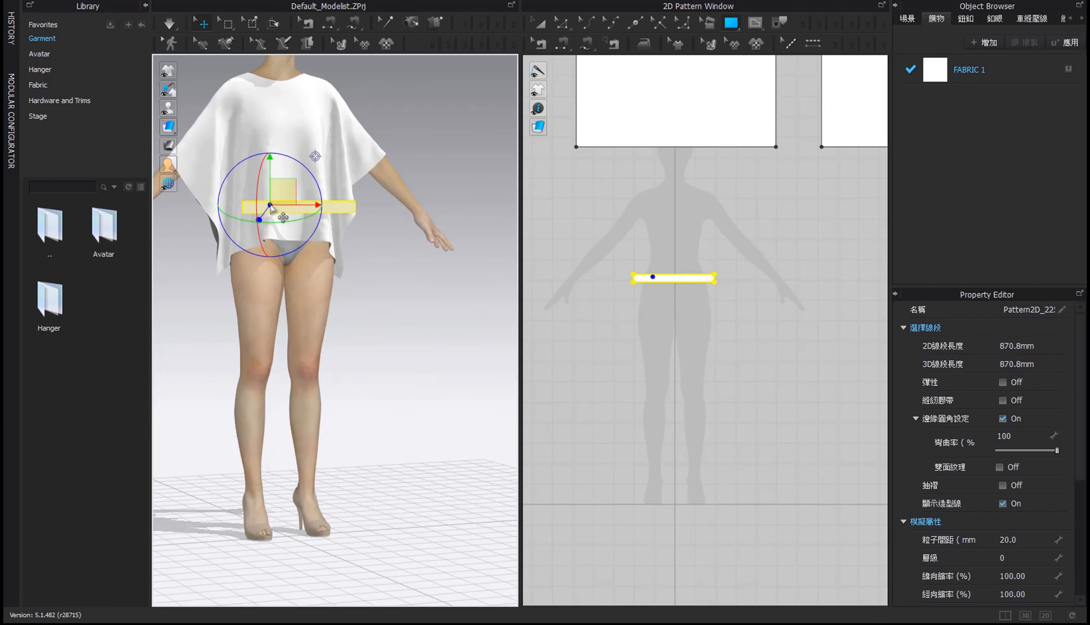
{"action": "left_click", "coordinate": [675, 277]}
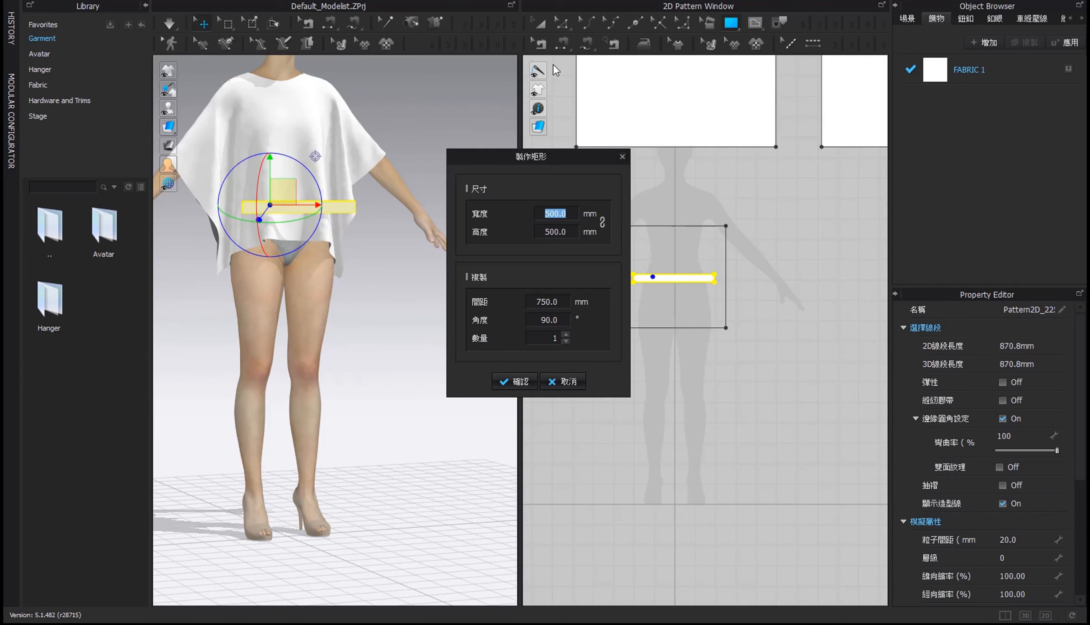
{"action": "left_click", "coordinate": [622, 155]}
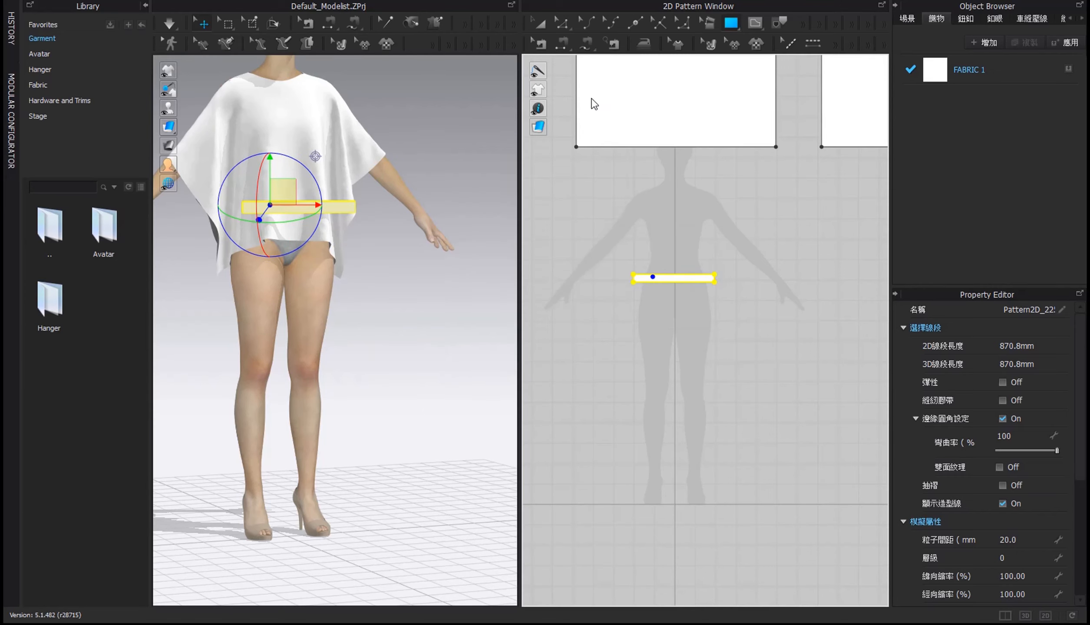
Copy the thin waist strip and paste the duplicate beside the original at the same height in the 2D pattern window
{"action": "left_click", "coordinate": [543, 26]}
{"action": "right_click", "coordinate": [662, 275]}
{"action": "left_click", "coordinate": [703, 43]}
{"action": "scroll", "coordinate": [713, 271], "scroll_direction": "down", "scroll_amount": 2}
{"action": "scroll", "coordinate": [713, 270], "scroll_direction": "up", "scroll_amount": 3}
{"action": "middle_click_drag", "start_coordinate": [700, 260], "coordinate": [633, 222]}
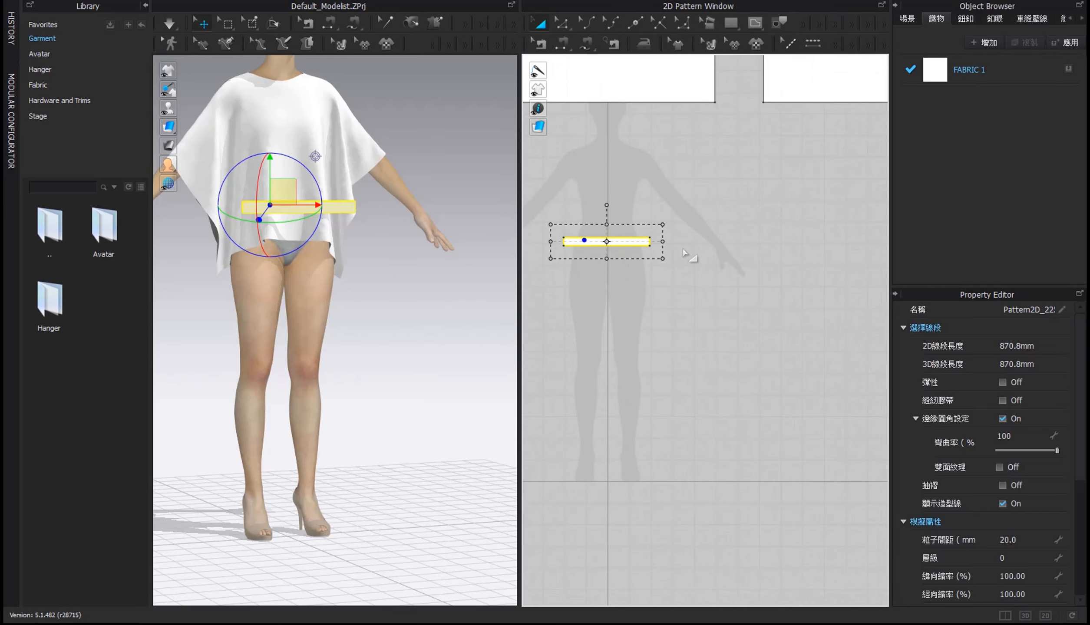
{"action": "right_click", "coordinate": [699, 247]}
{"action": "left_click", "coordinate": [715, 251]}
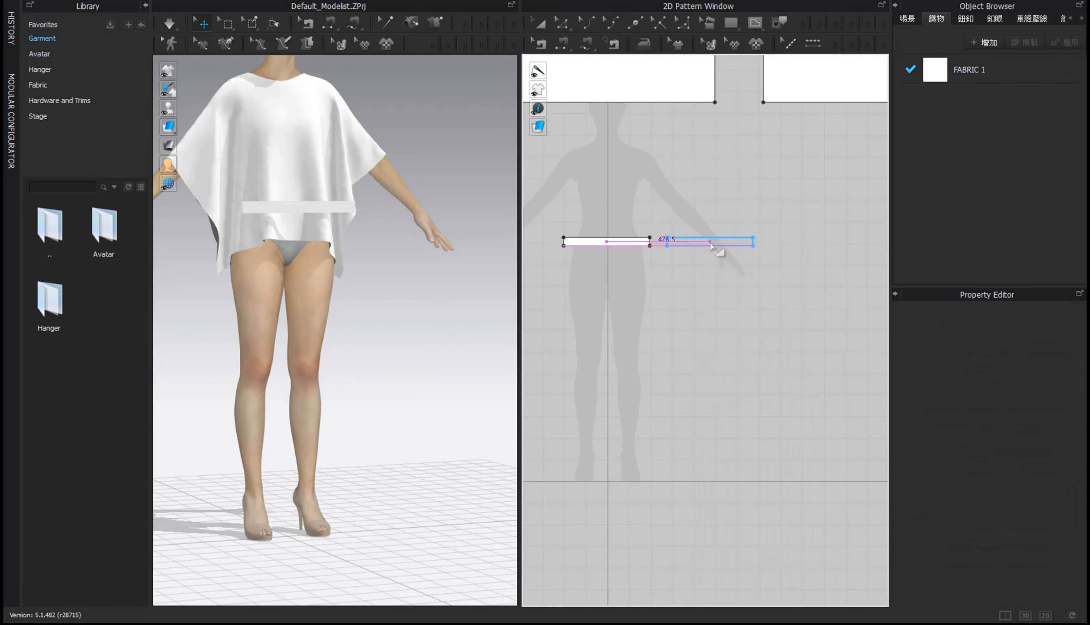
{"action": "left_click", "coordinate": [714, 244]}
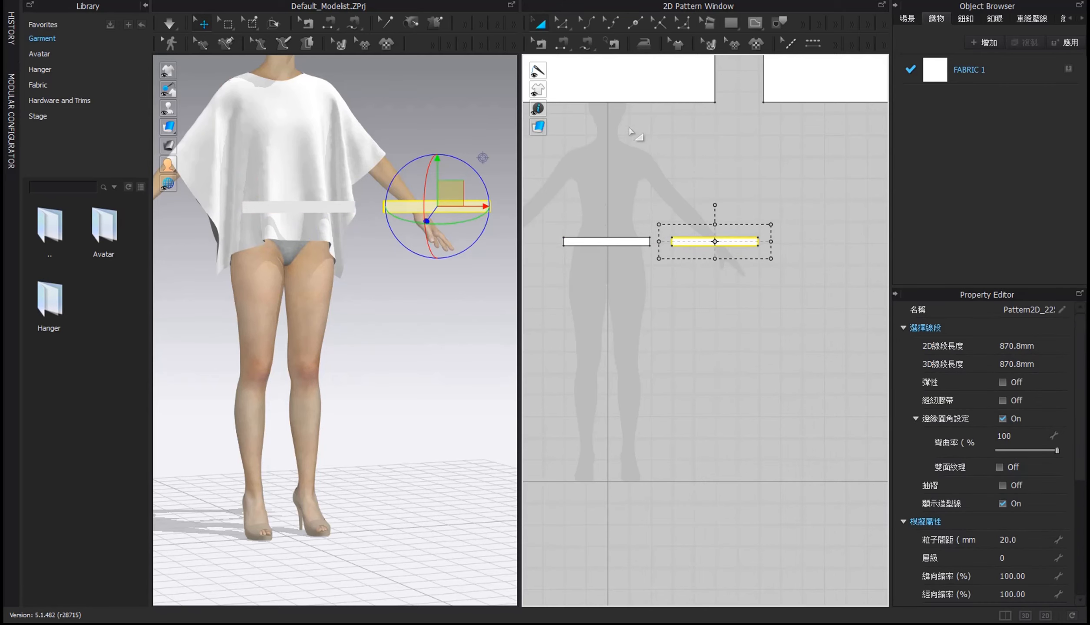
Position the copied strip behind the avatar's waist in 3D, flipped so that its outer side faces away from the body
{"action": "right_click_drag", "start_coordinate": [440, 109], "coordinate": [279, 128]}
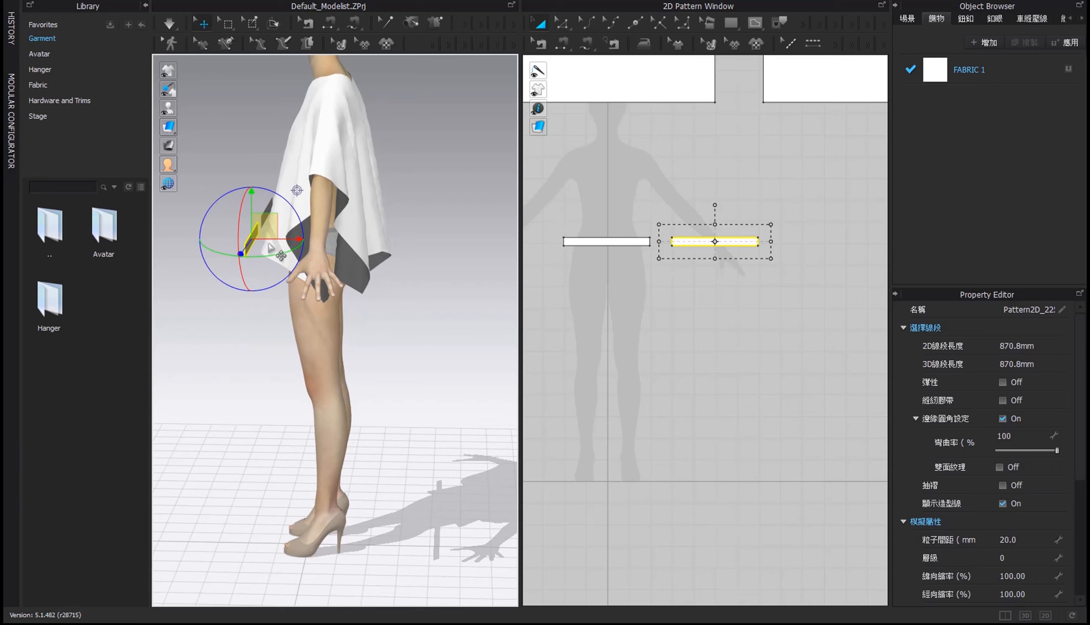
{"action": "left_click_drag", "start_coordinate": [283, 239], "coordinate": [414, 238]}
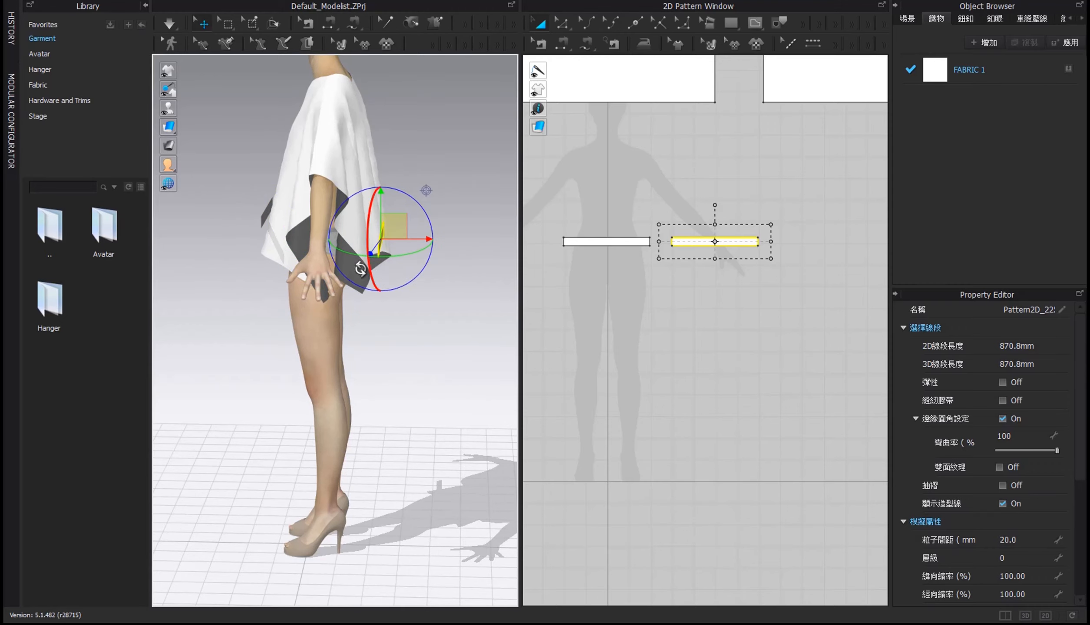
{"action": "right_click_drag", "start_coordinate": [360, 266], "coordinate": [231, 249]}
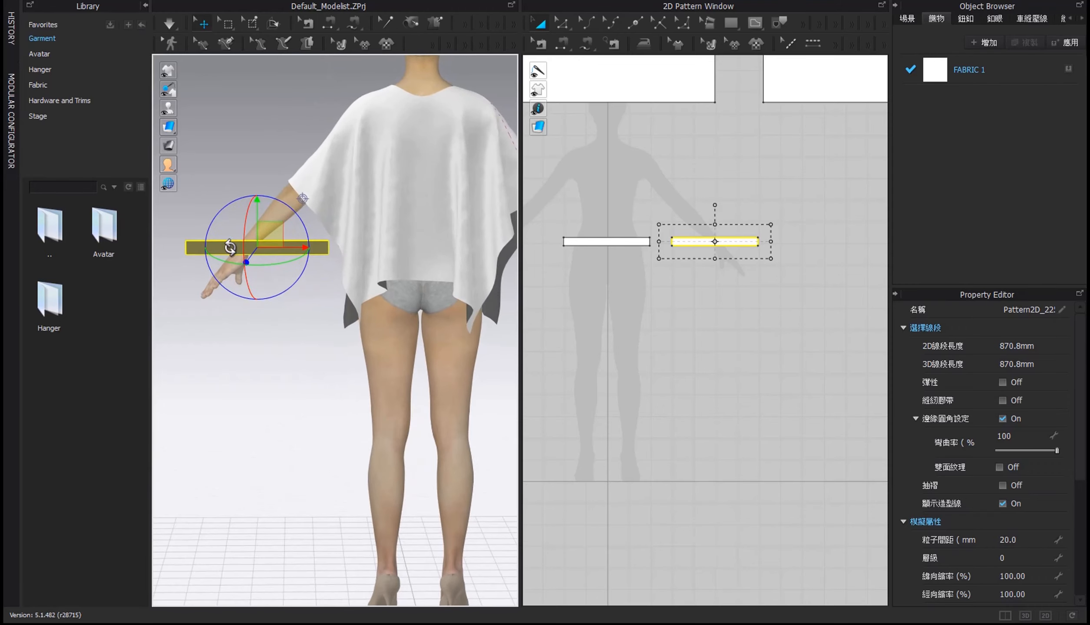
{"action": "right_click", "coordinate": [230, 248]}
{"action": "left_click", "coordinate": [278, 264]}
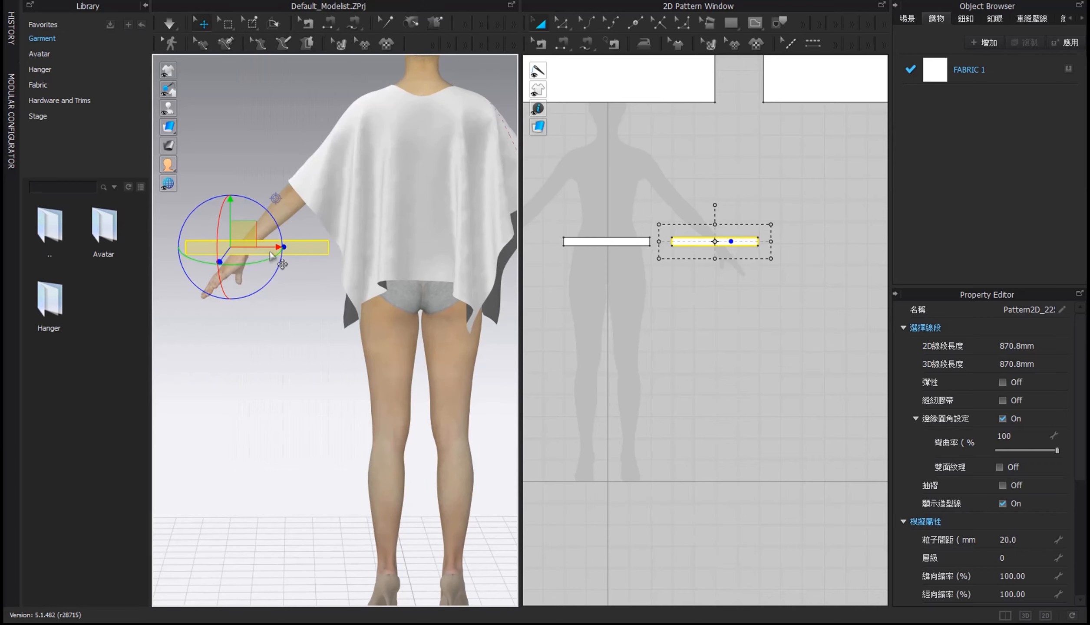
{"action": "left_click_drag", "start_coordinate": [266, 248], "coordinate": [434, 248]}
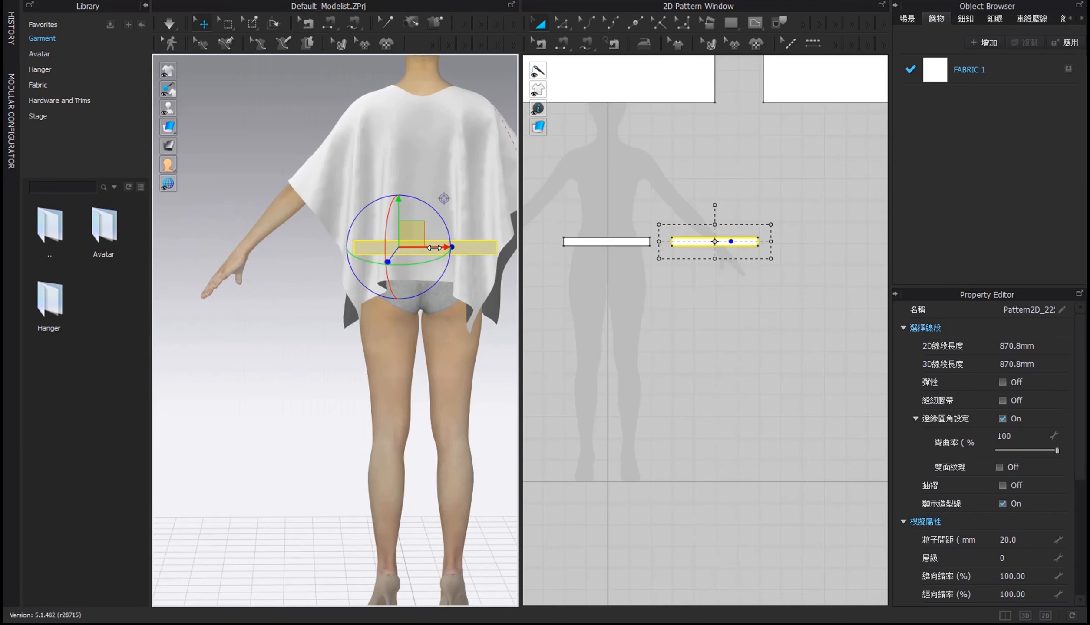
Shorten the original waist strip by pulling both of its ends inward
{"action": "scroll", "coordinate": [677, 246], "scroll_direction": "up", "scroll_amount": 3}
{"action": "right_click_drag", "start_coordinate": [680, 248], "coordinate": [781, 239]}
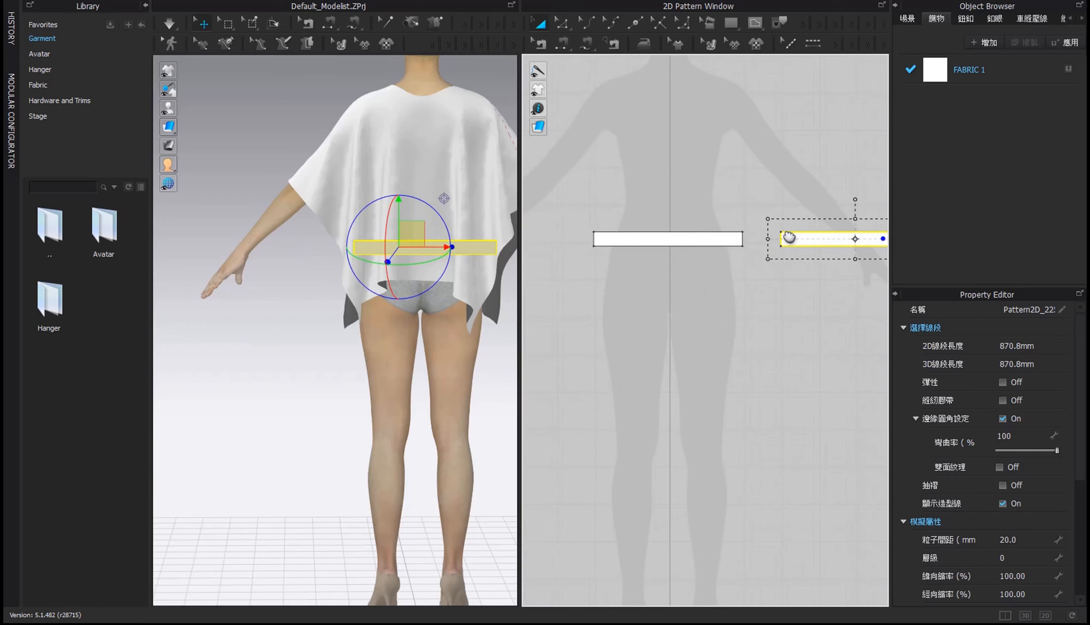
{"action": "left_click", "coordinate": [724, 245]}
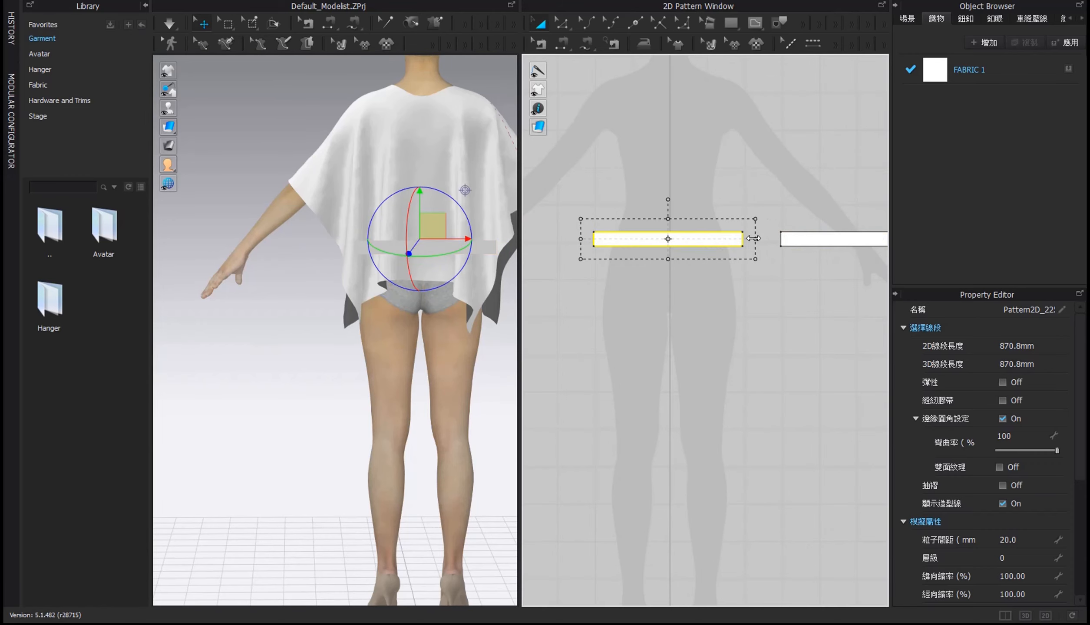
{"action": "left_click_drag", "start_coordinate": [738, 238], "coordinate": [723, 239]}
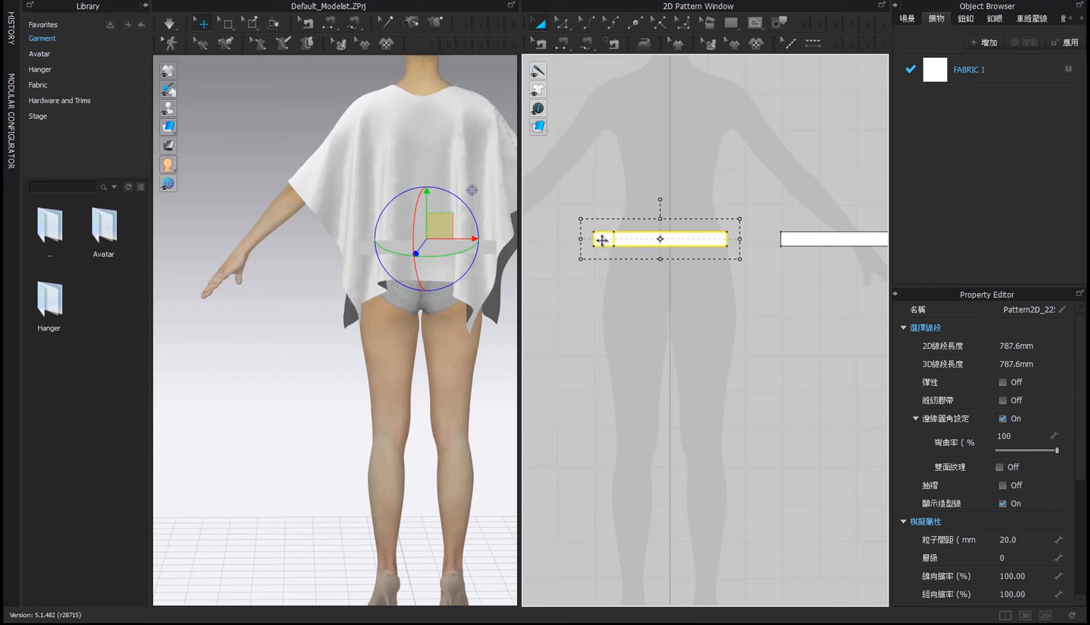
{"action": "left_click_drag", "start_coordinate": [602, 240], "coordinate": [620, 239]}
Shorten the copied waist strip from both ends to a total outline of about 704 mm and move it closer to the avatar's back in 3D
{"action": "scroll", "coordinate": [691, 275], "scroll_direction": "right", "scroll_amount": 5}
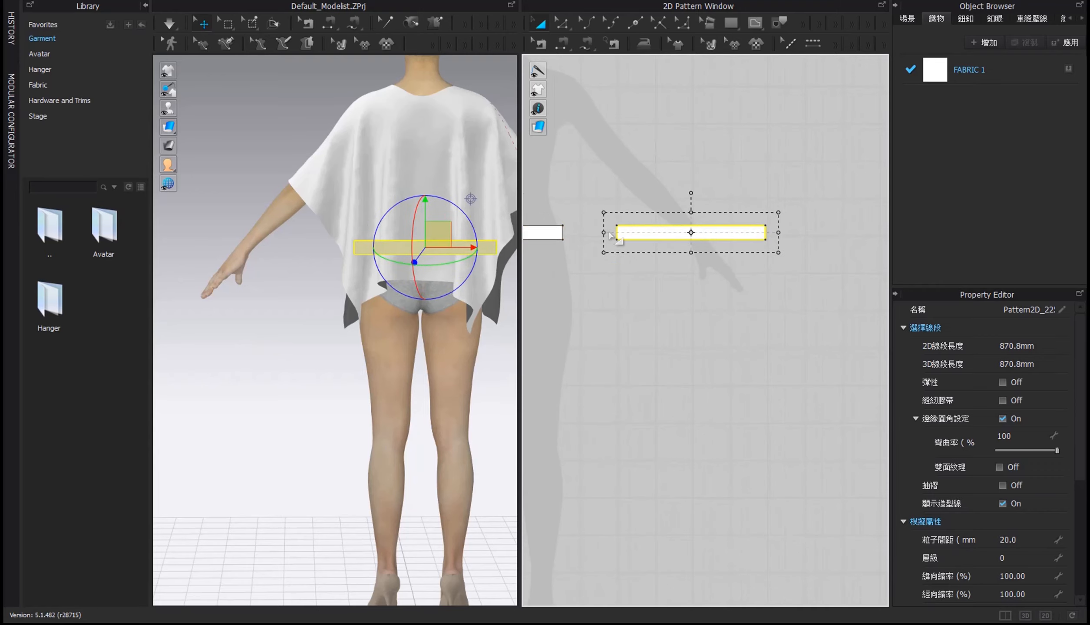
{"action": "left_click_drag", "start_coordinate": [623, 232], "coordinate": [643, 232]}
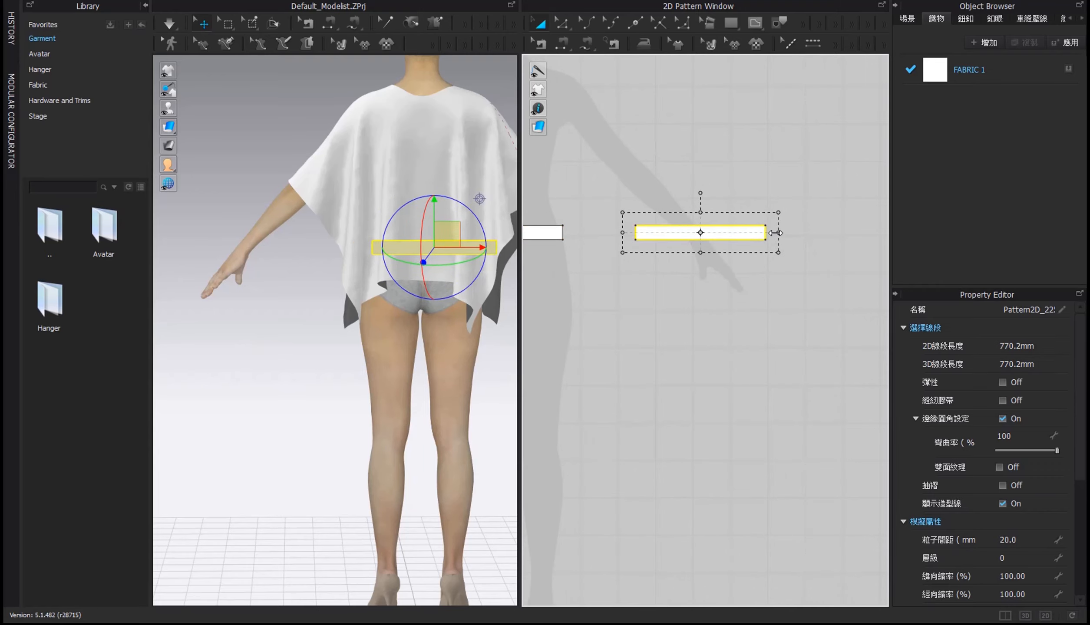
{"action": "left_click_drag", "start_coordinate": [765, 233], "coordinate": [692, 236]}
{"action": "right_click_drag", "start_coordinate": [608, 281], "coordinate": [644, 274]}
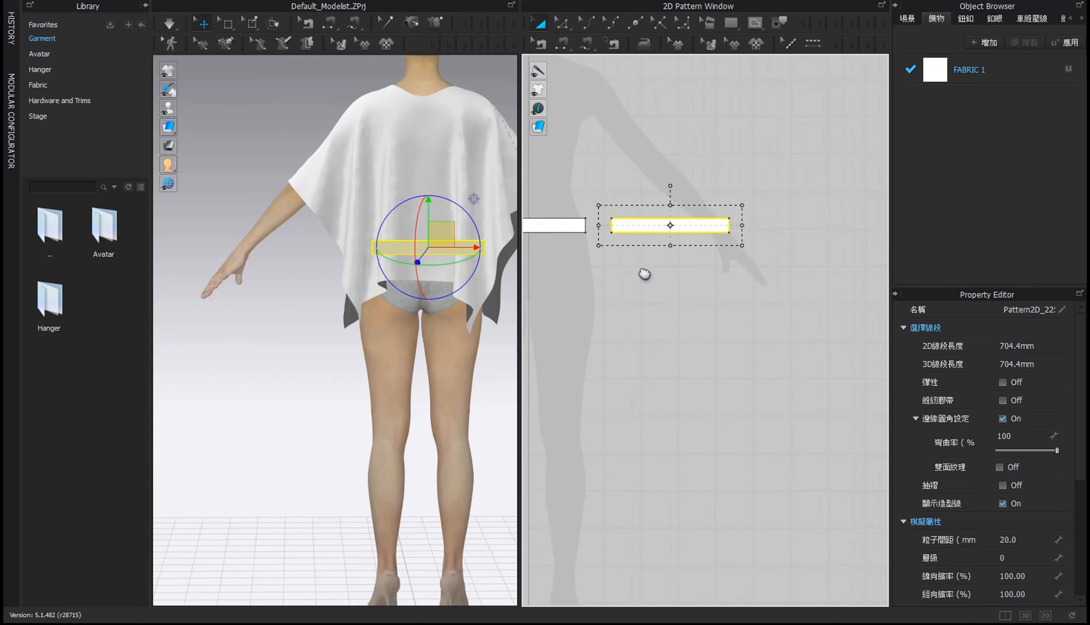
{"action": "right_click_drag", "start_coordinate": [424, 213], "coordinate": [559, 199]}
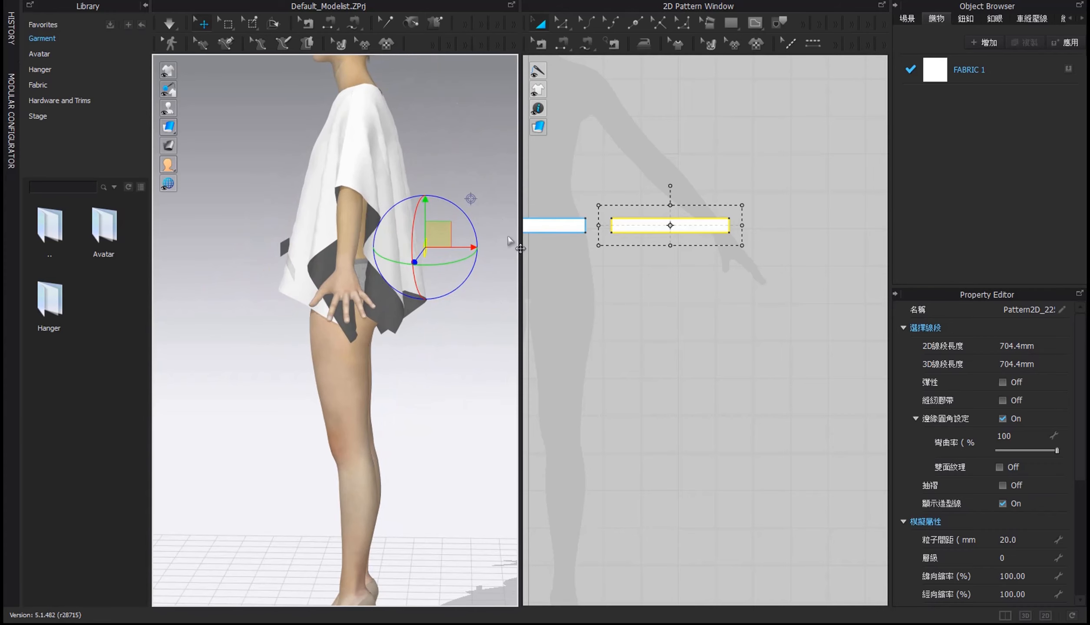
{"action": "left_click_drag", "start_coordinate": [459, 247], "coordinate": [438, 247]}
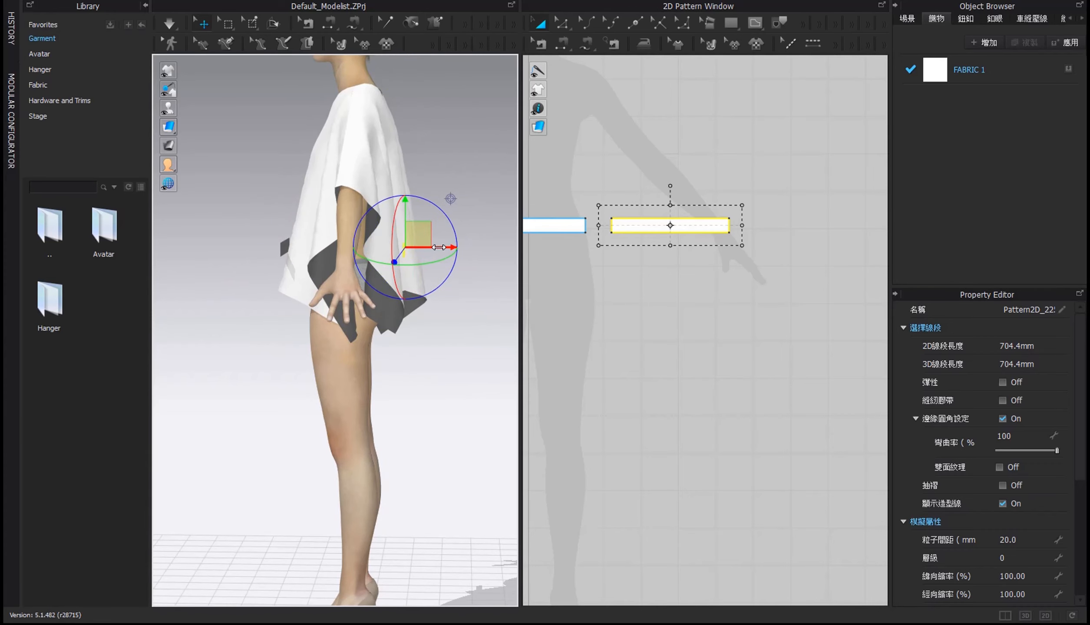
Sew the short side edges of the front waist strip to the matching side edges of the back strip
{"action": "scroll", "coordinate": [621, 106], "scroll_direction": "down", "scroll_amount": 2}
{"action": "right_click_drag", "start_coordinate": [650, 147], "coordinate": [703, 165]}
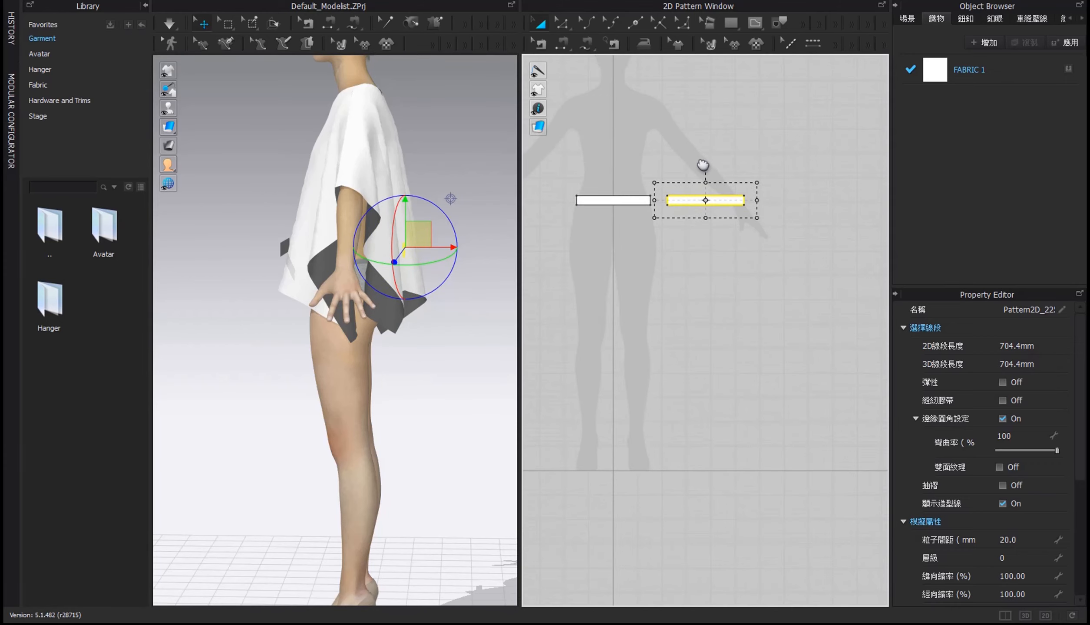
{"action": "left_click", "coordinate": [563, 42]}
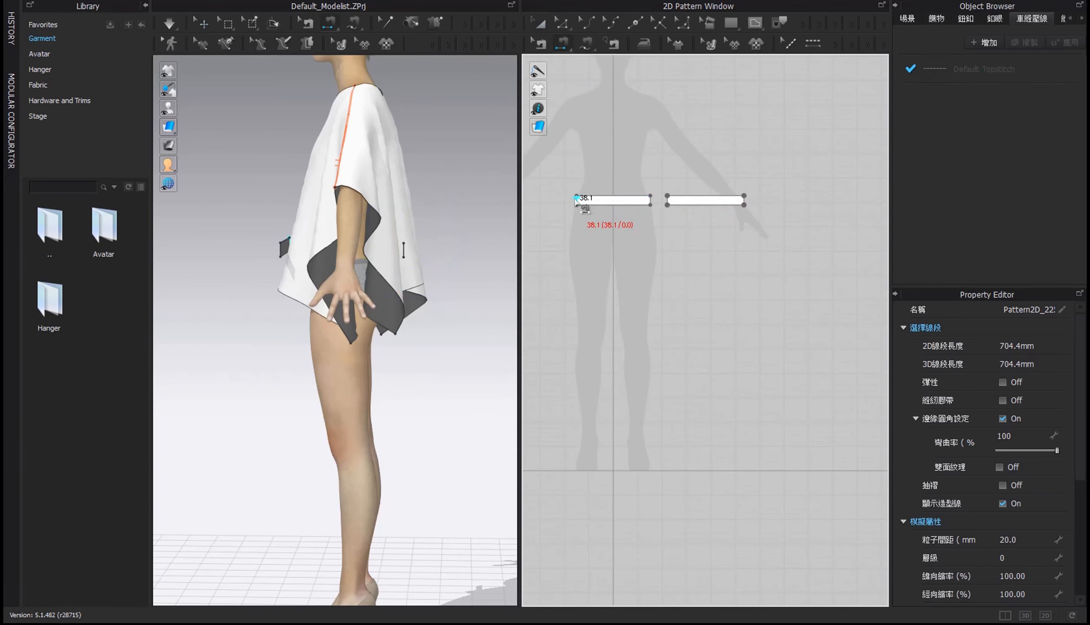
{"action": "left_click_drag", "start_coordinate": [576, 199], "coordinate": [745, 202]}
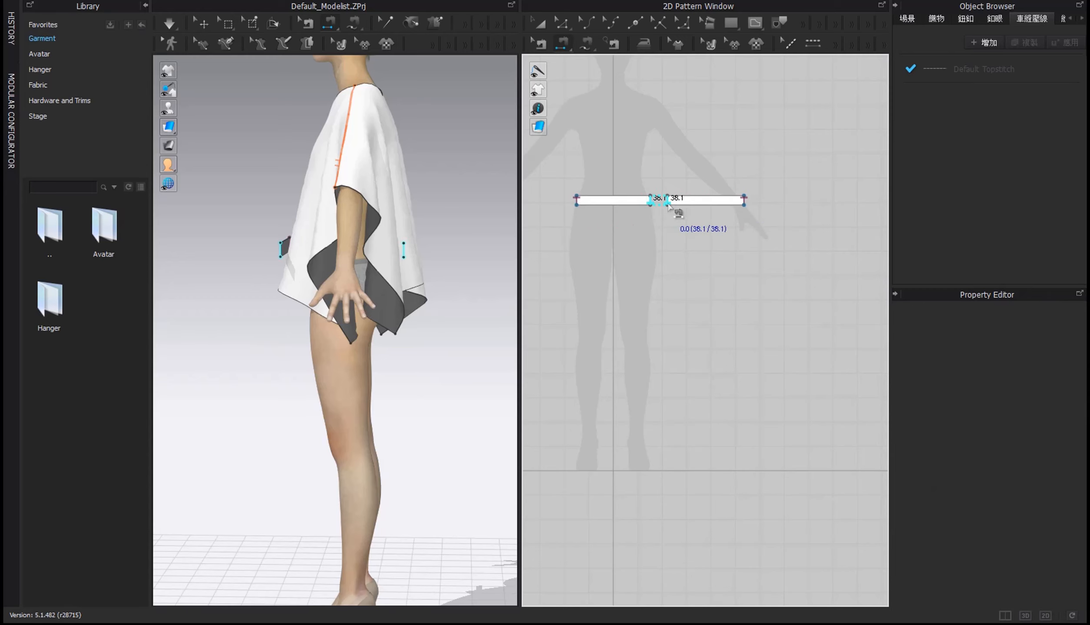
Simulate the garment so the sewn waist strips close around the avatar's waist
{"action": "left_click", "coordinate": [169, 25]}
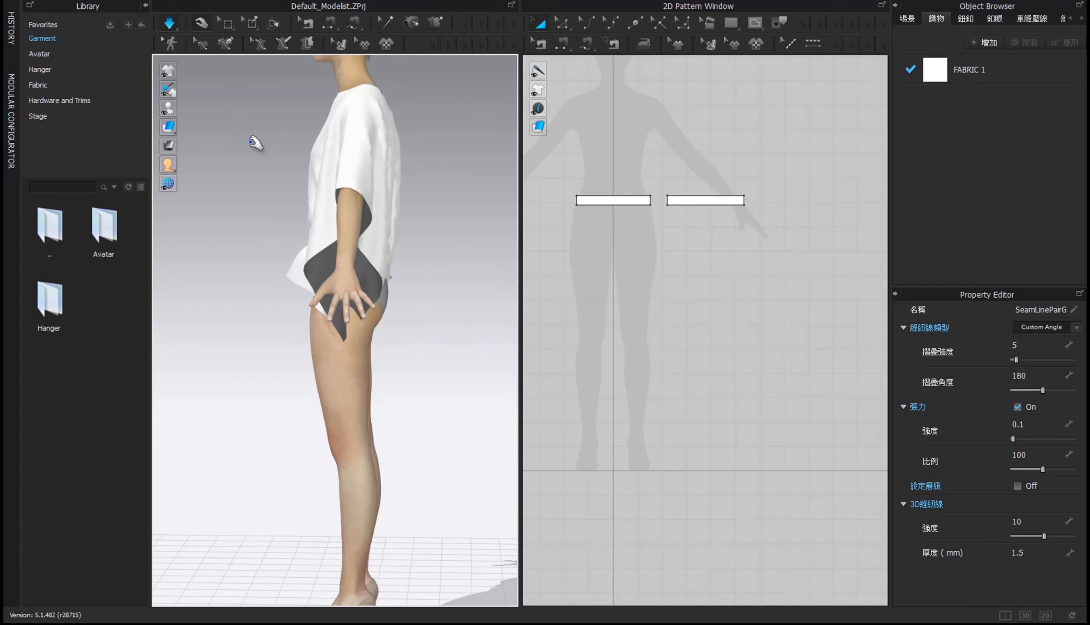
{"action": "right_click_drag", "start_coordinate": [256, 143], "coordinate": [377, 138]}
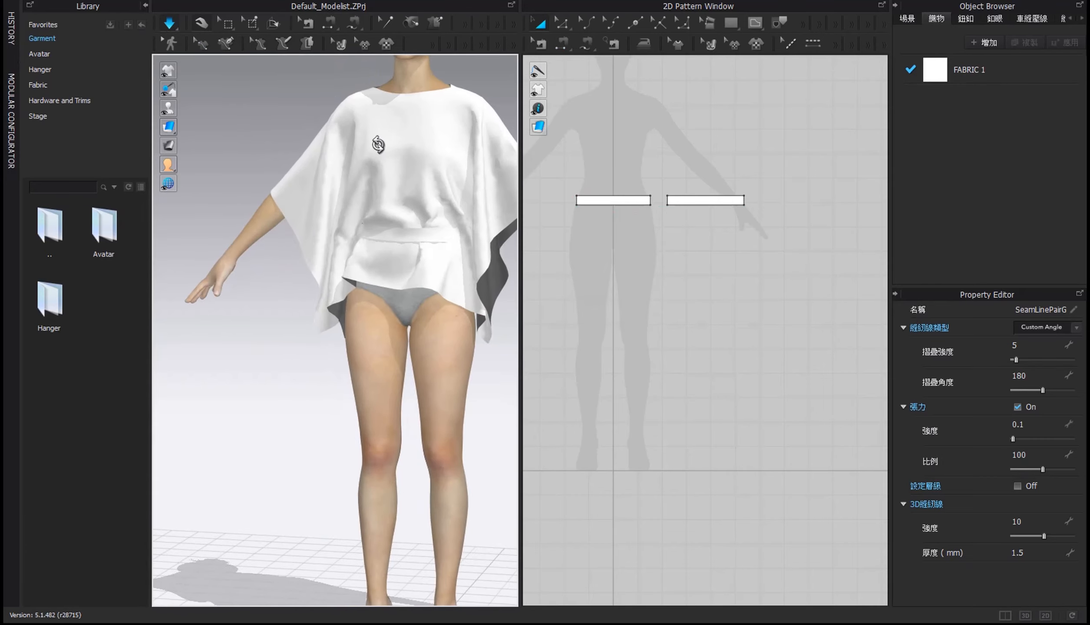
{"action": "scroll", "coordinate": [374, 154], "scroll_direction": "down", "scroll_amount": 2}
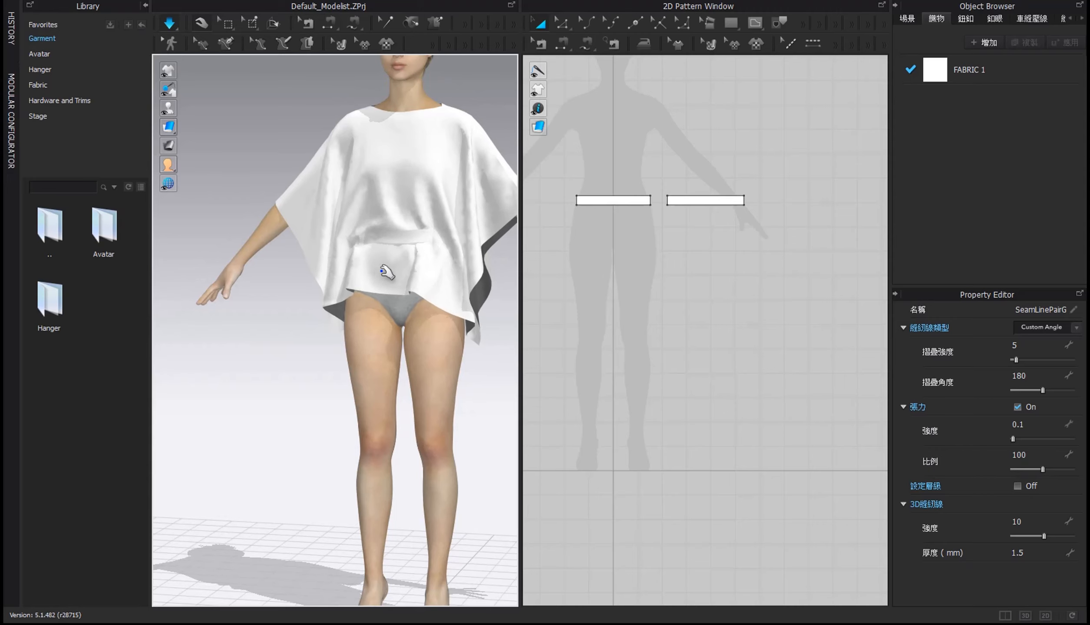
Pull the top's front panel at the hem during simulation so it hangs freely over the waist strip
{"action": "left_click", "coordinate": [391, 278]}
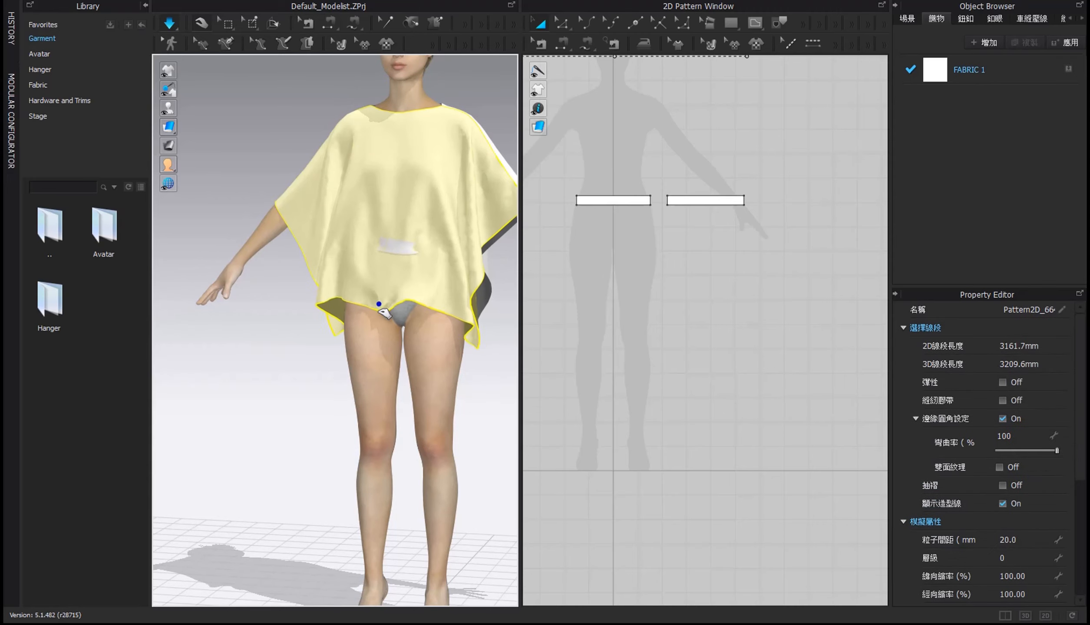
{"action": "left_click_drag", "start_coordinate": [382, 337], "coordinate": [399, 310]}
{"action": "right_click_drag", "start_coordinate": [399, 311], "coordinate": [273, 270]}
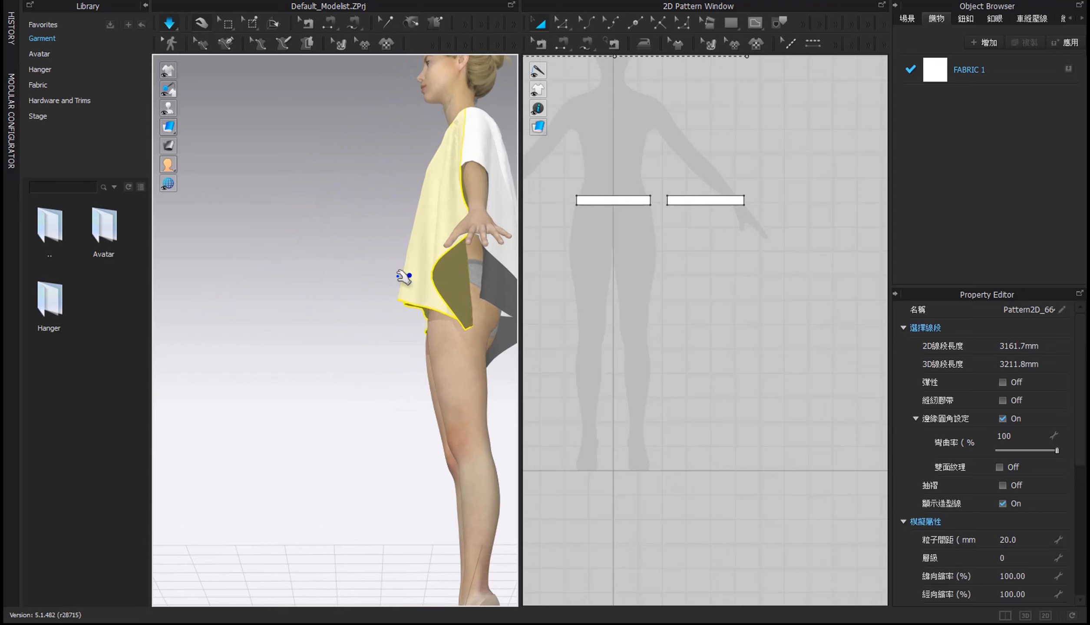
{"action": "right_click_drag", "start_coordinate": [340, 281], "coordinate": [460, 312]}
Draw a large circular pattern piece beside the silhouette's legs and widen it slightly to an outline length of about 2074 mm
{"action": "scroll", "coordinate": [647, 319], "scroll_direction": "down", "scroll_amount": 3}
{"action": "right_click_drag", "start_coordinate": [657, 319], "coordinate": [704, 305]}
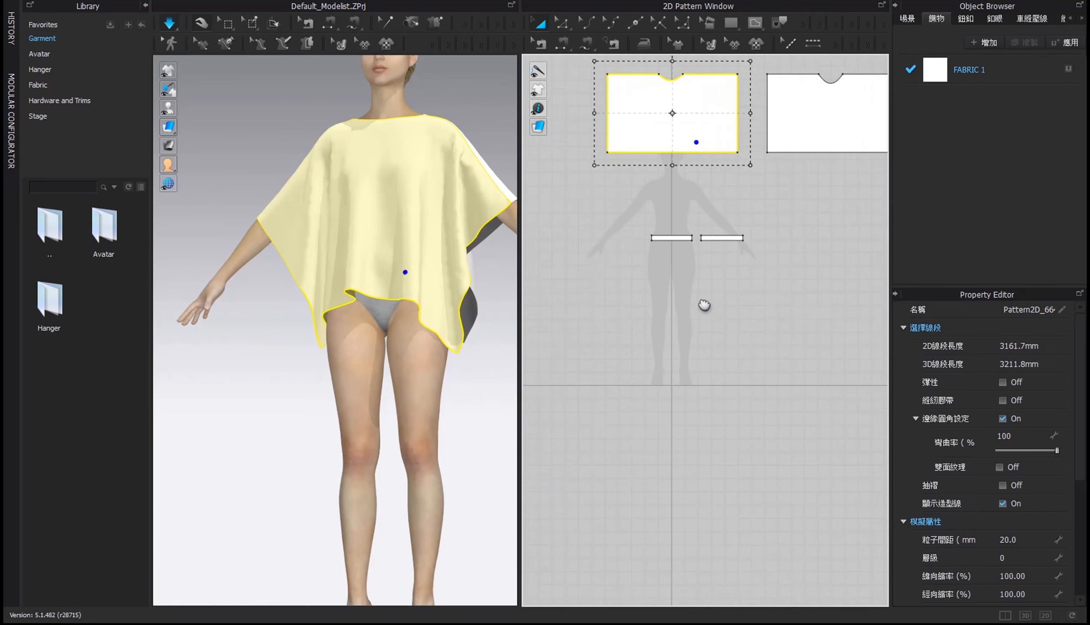
{"action": "left_click", "coordinate": [731, 22]}
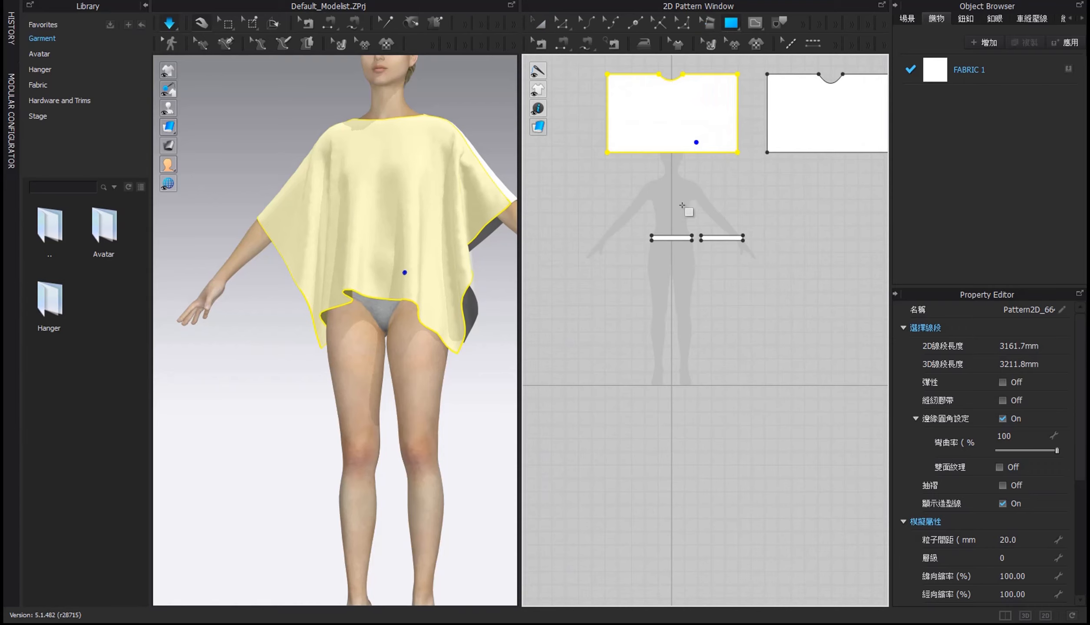
{"action": "scroll", "coordinate": [651, 251], "scroll_direction": "up", "scroll_amount": 5}
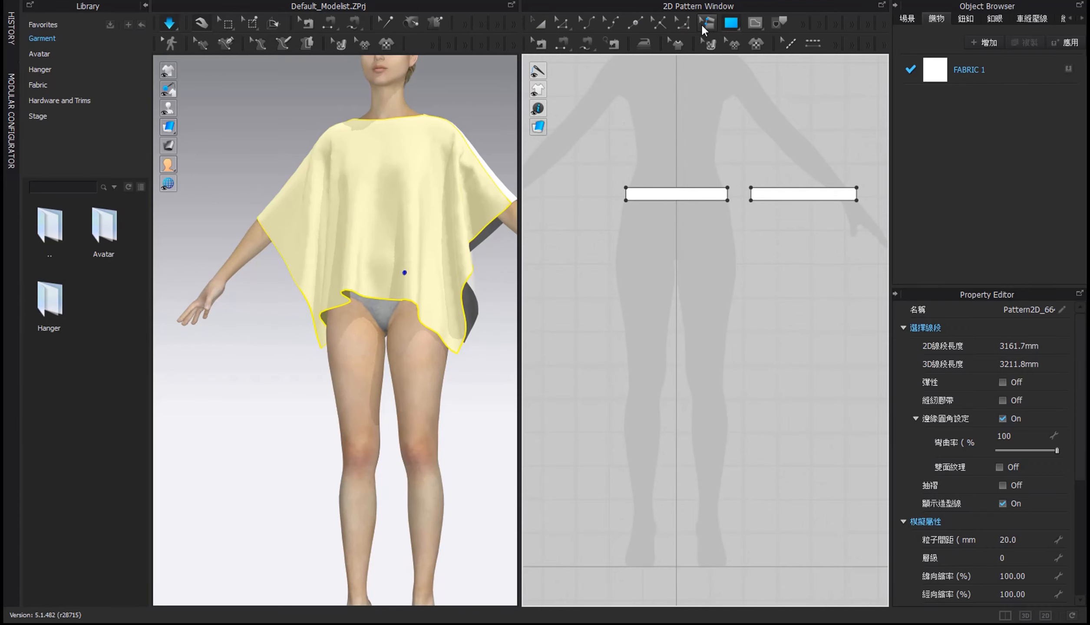
{"action": "left_click", "coordinate": [730, 23]}
{"action": "left_click", "coordinate": [727, 76]}
{"action": "scroll", "coordinate": [586, 272], "scroll_direction": "down", "scroll_amount": 3}
{"action": "middle_click_drag", "start_coordinate": [585, 272], "coordinate": [705, 251]}
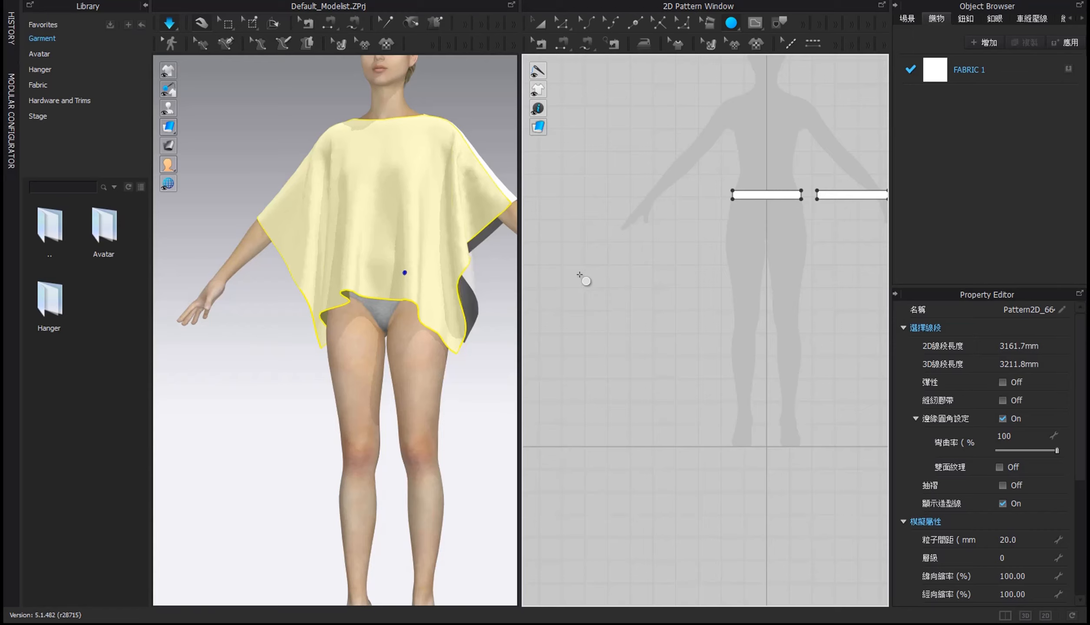
{"action": "left_click_drag", "start_coordinate": [580, 275], "coordinate": [724, 424]}
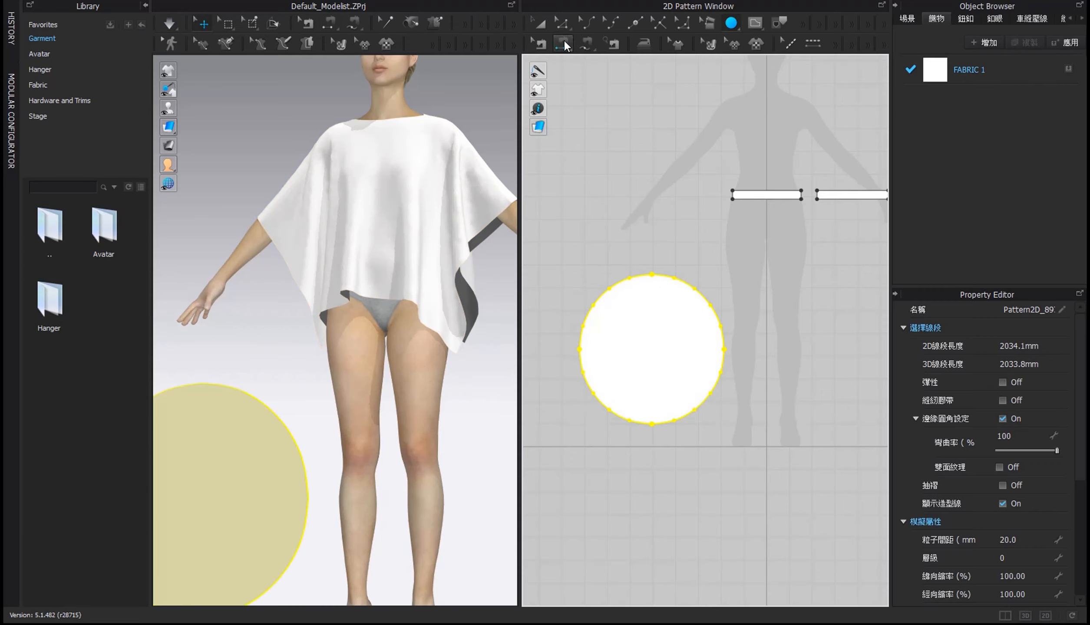
{"action": "key", "text": "a"}
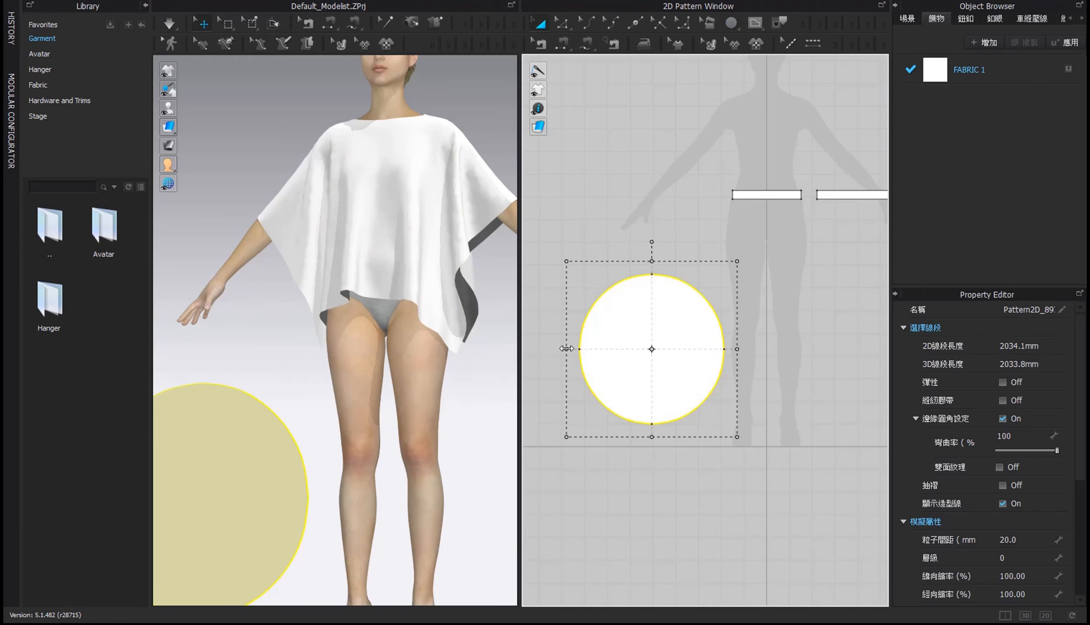
{"action": "left_click_drag", "start_coordinate": [567, 349], "coordinate": [560, 349]}
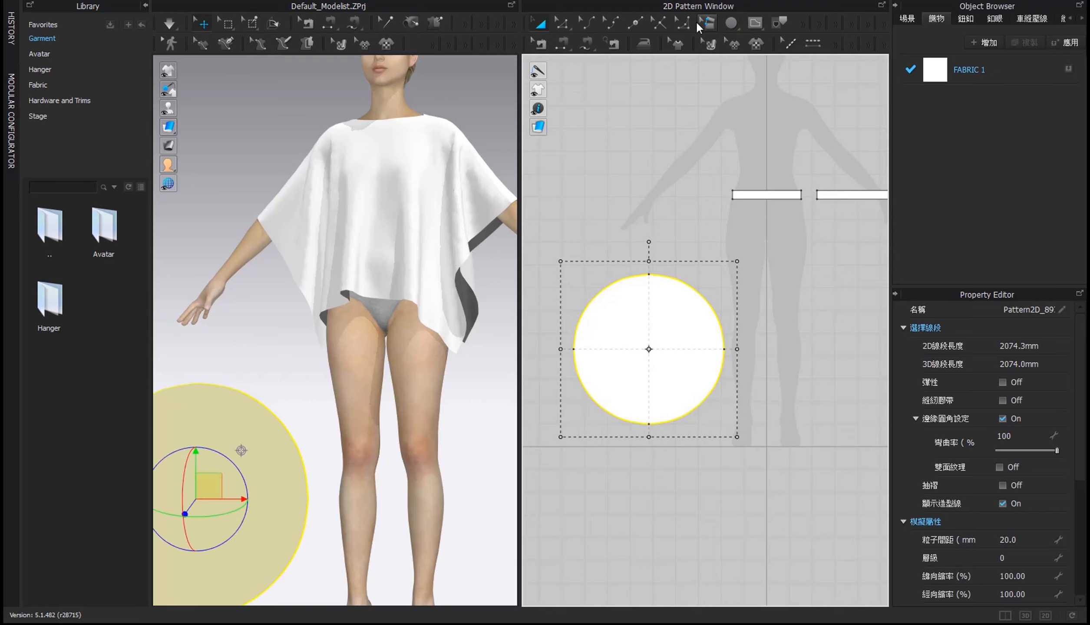
Draw an internal circle with an outline of about 609 mm near the middle of the large circular piece
{"action": "left_click", "coordinate": [731, 23]}
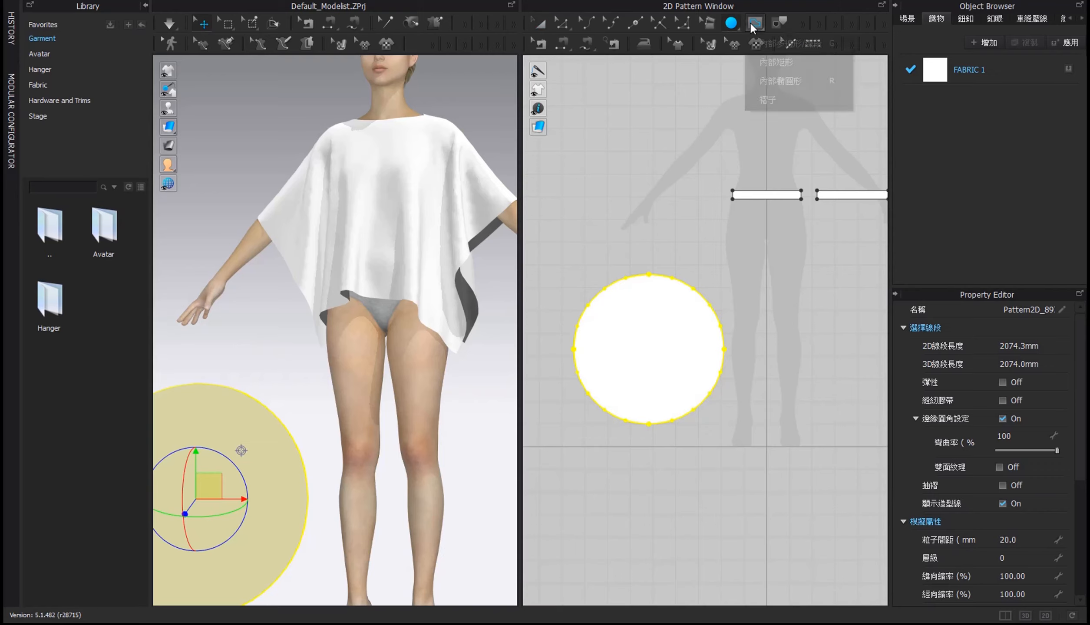
{"action": "left_click", "coordinate": [755, 24]}
{"action": "left_click", "coordinate": [767, 100]}
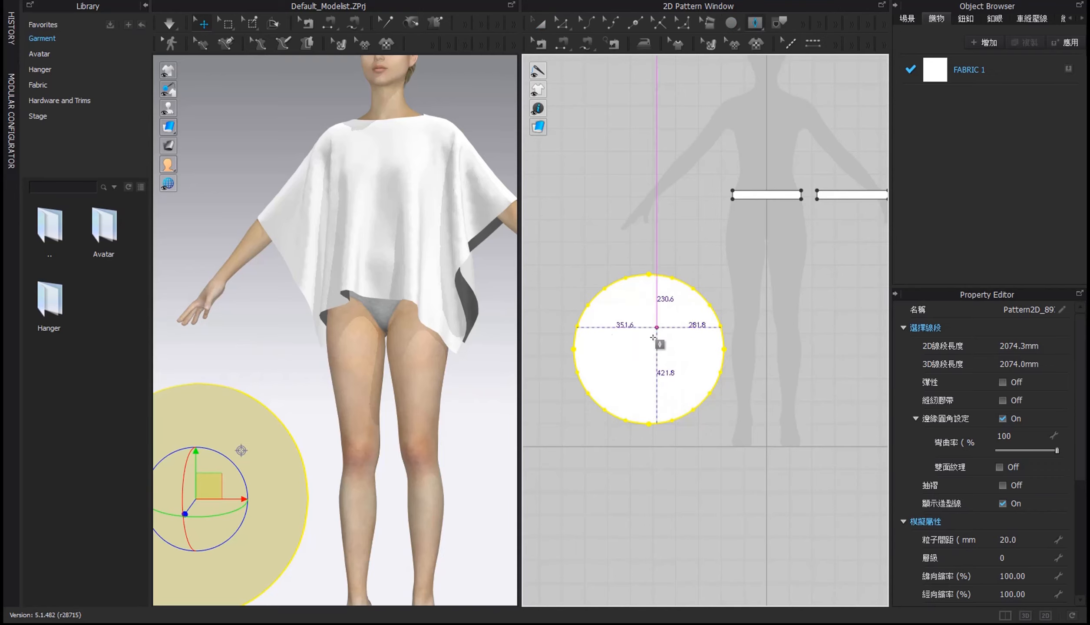
{"action": "left_click", "coordinate": [757, 25]}
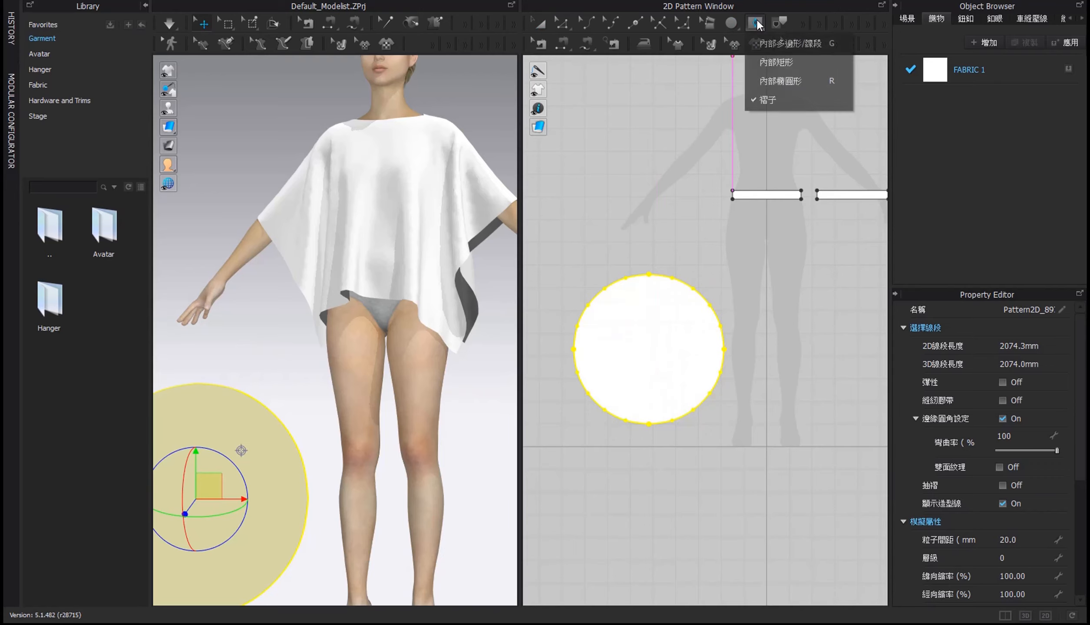
{"action": "left_click", "coordinate": [777, 82]}
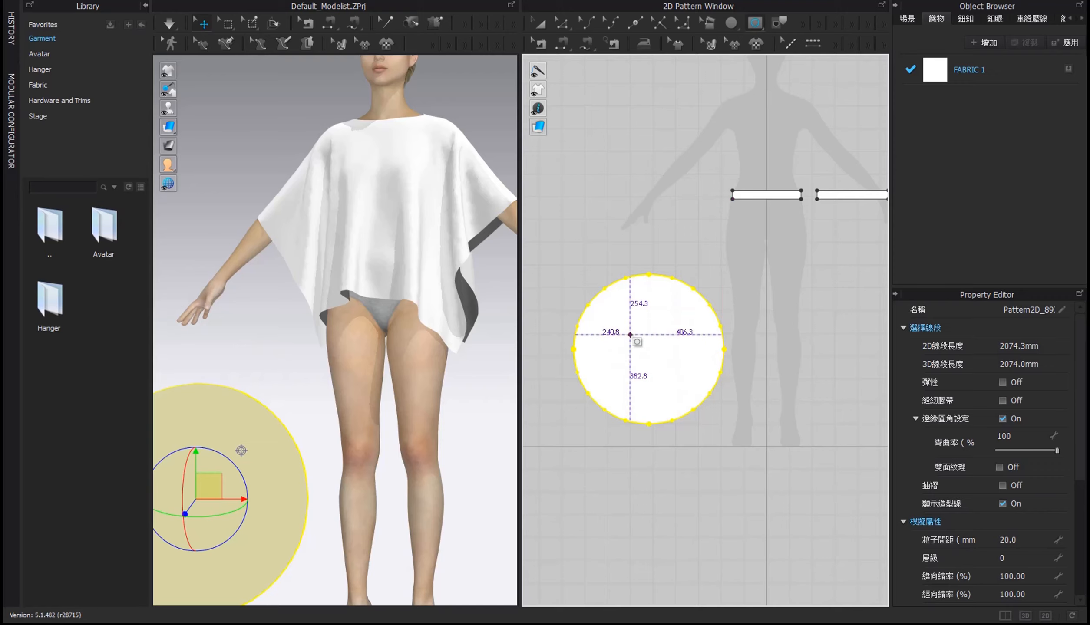
{"action": "left_click_drag", "start_coordinate": [624, 323], "coordinate": [669, 367]}
Move the internal circle so that it is centred in the large circular piece
{"action": "left_click", "coordinate": [540, 23]}
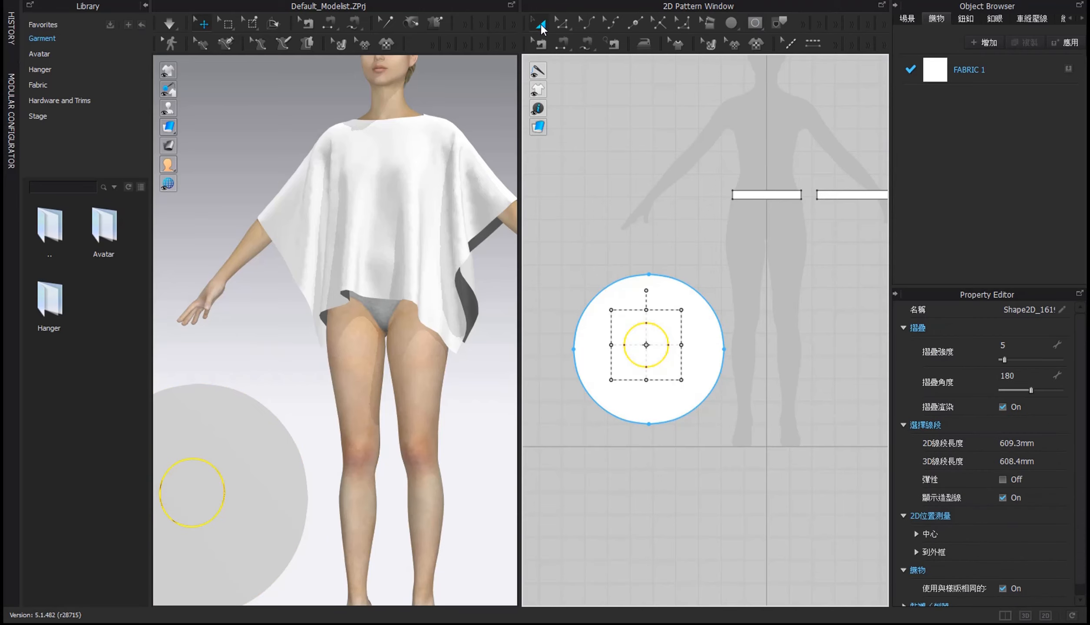
{"action": "left_click_drag", "start_coordinate": [634, 333], "coordinate": [640, 335]}
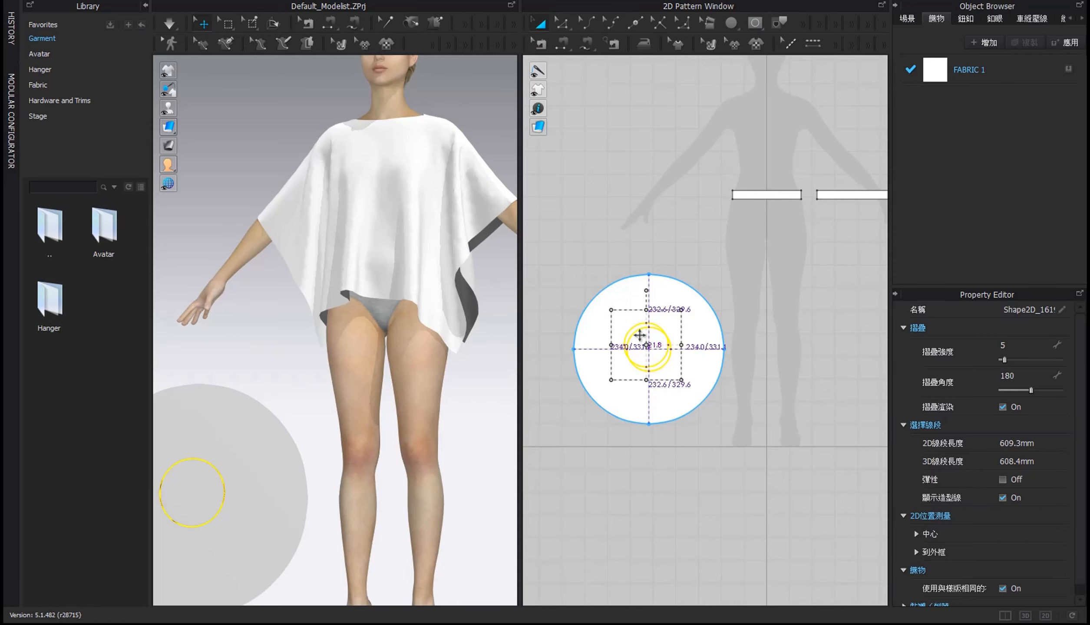
{"action": "left_click_drag", "start_coordinate": [639, 335], "coordinate": [640, 335]}
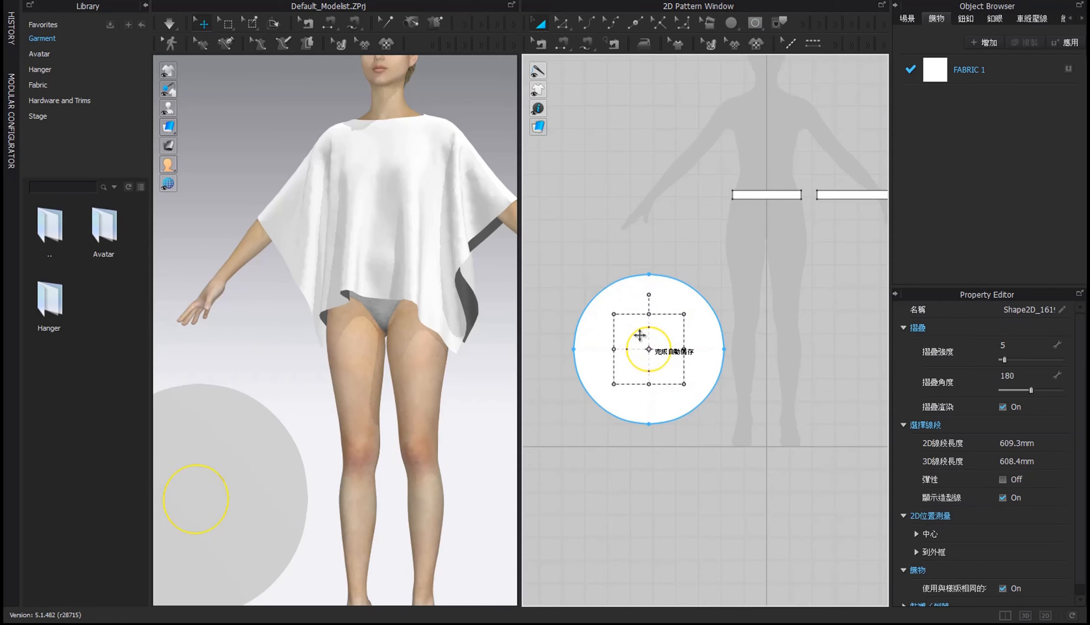
Select all four arcs of the internal circle with Edit Pattern and cut the large circular piece along them
{"action": "left_click", "coordinate": [561, 26]}
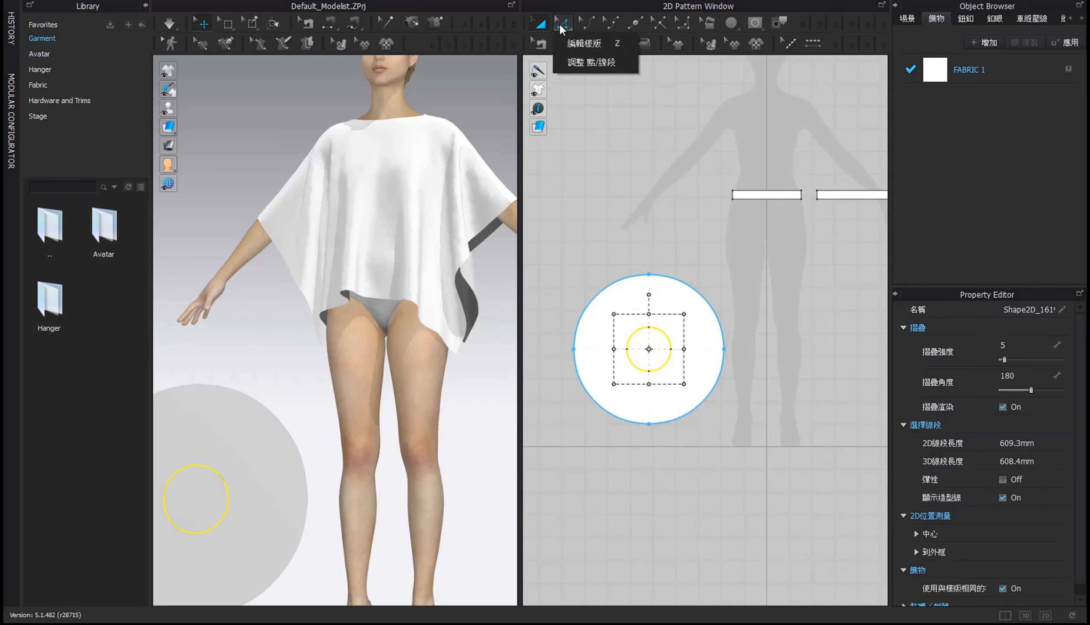
{"action": "left_click", "coordinate": [561, 26]}
{"action": "scroll", "coordinate": [626, 313], "scroll_direction": "up", "scroll_amount": 3}
{"action": "middle_click_drag", "start_coordinate": [624, 309], "coordinate": [597, 241]}
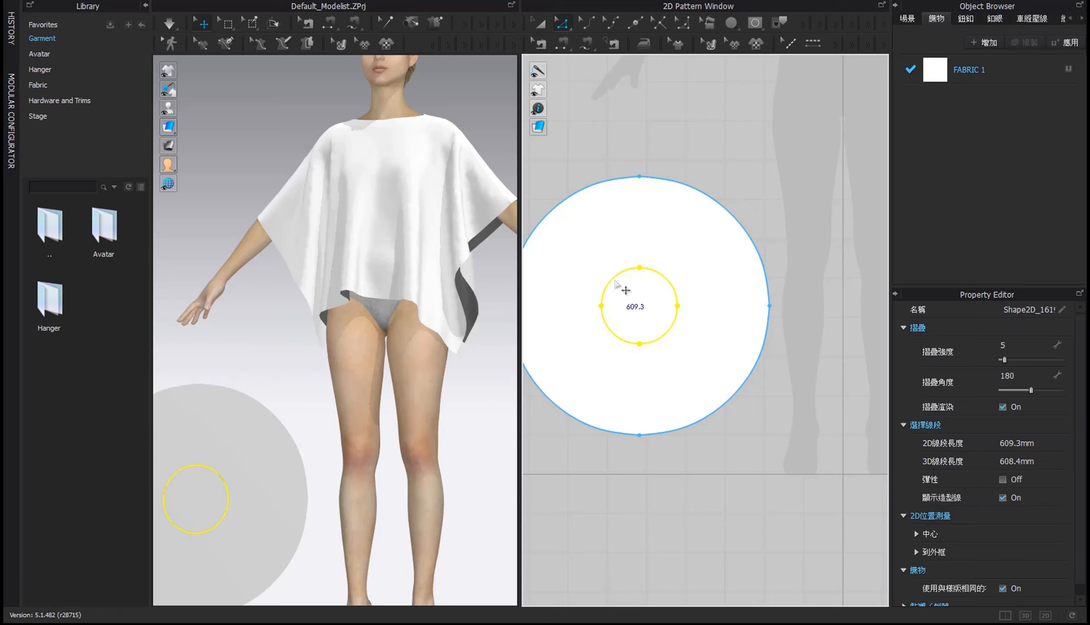
{"action": "left_click", "coordinate": [615, 282]}
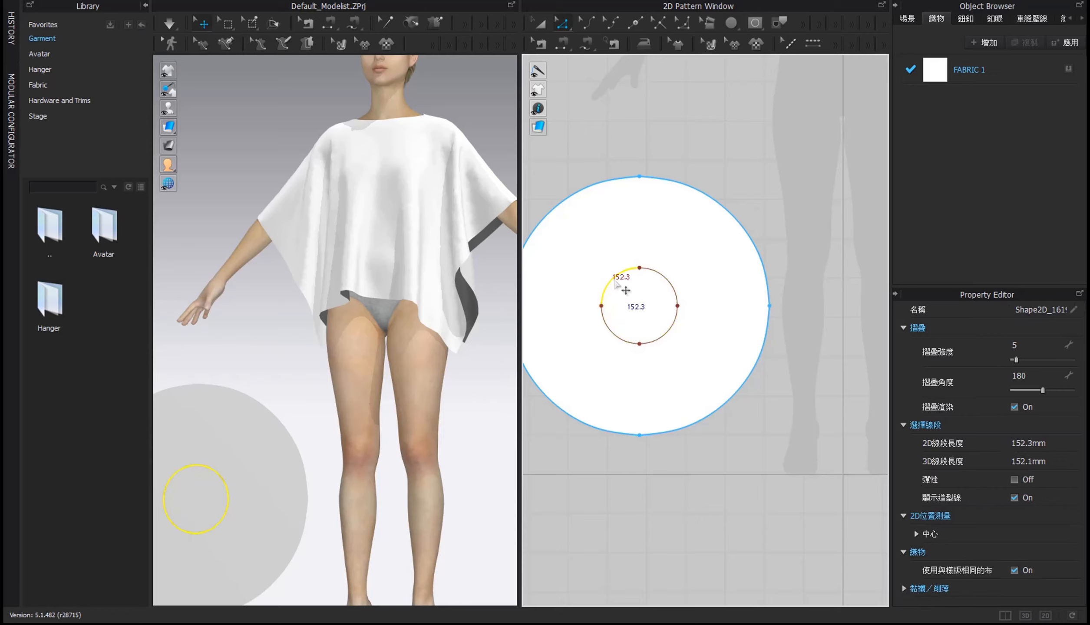
{"action": "left_click", "coordinate": [604, 323]}
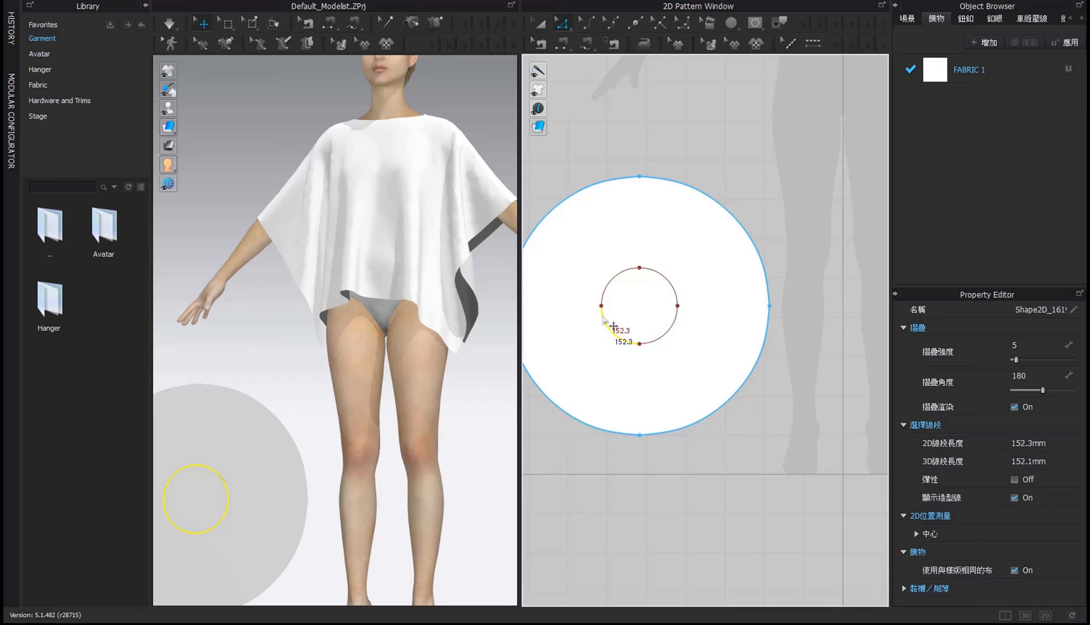
{"action": "left_click", "coordinate": [602, 295], "text": "shift"}
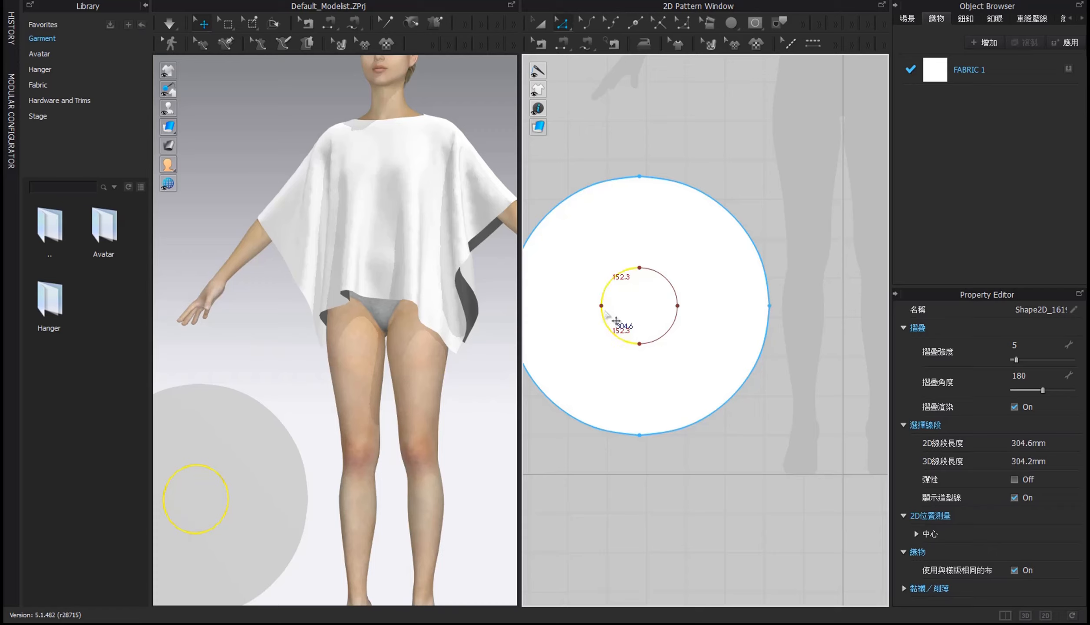
{"action": "left_click", "coordinate": [665, 340], "text": "shift"}
{"action": "left_click", "coordinate": [671, 289], "text": "shift"}
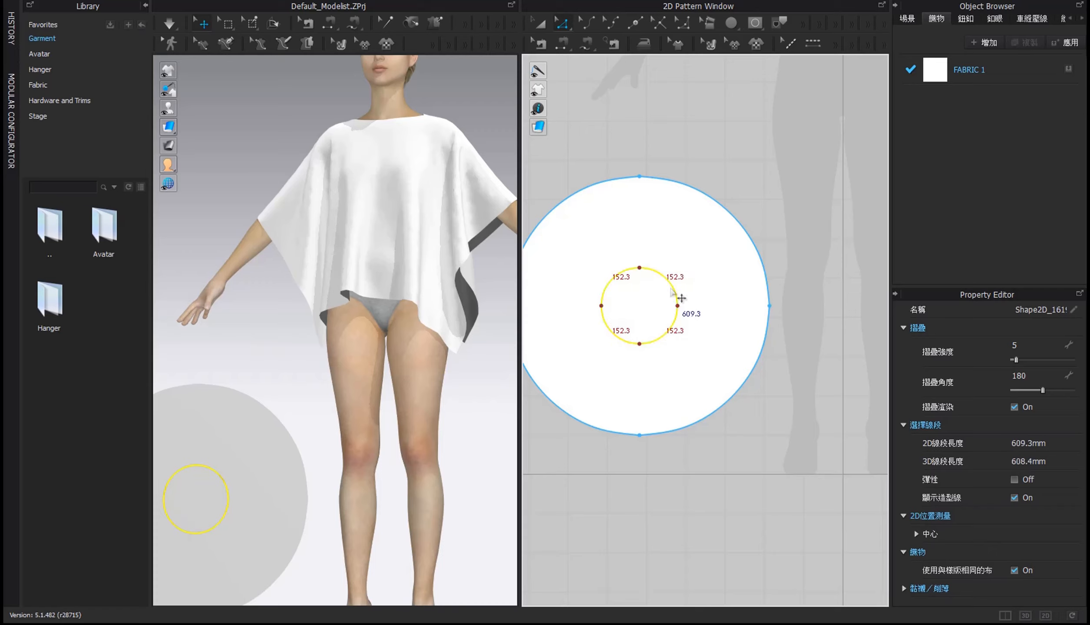
{"action": "right_click", "coordinate": [671, 288]}
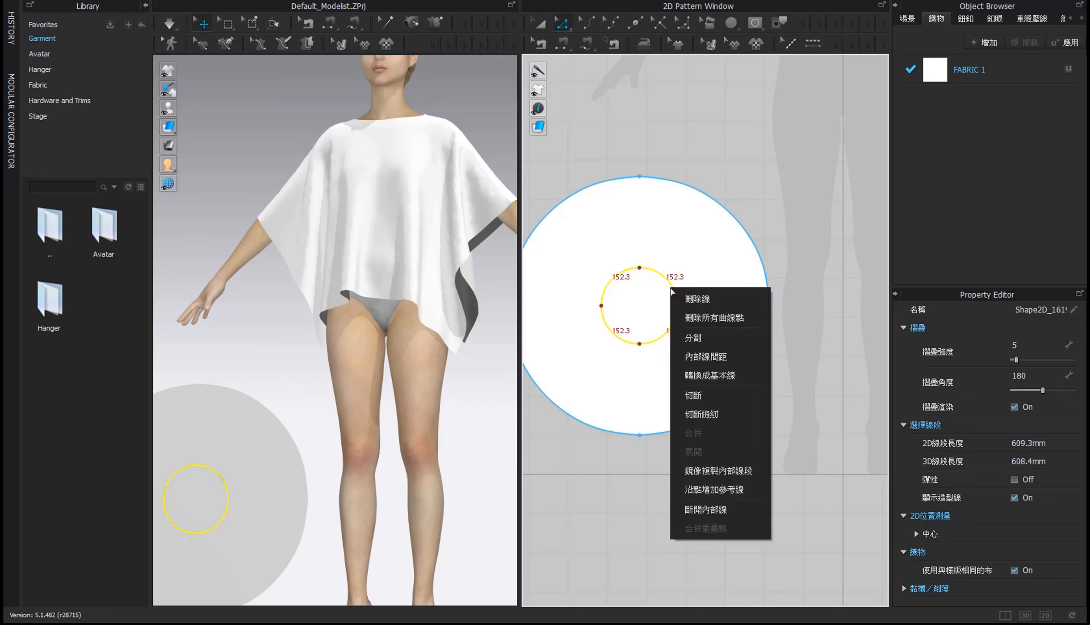
{"action": "left_click", "coordinate": [693, 391]}
{"action": "left_click", "coordinate": [644, 303]}
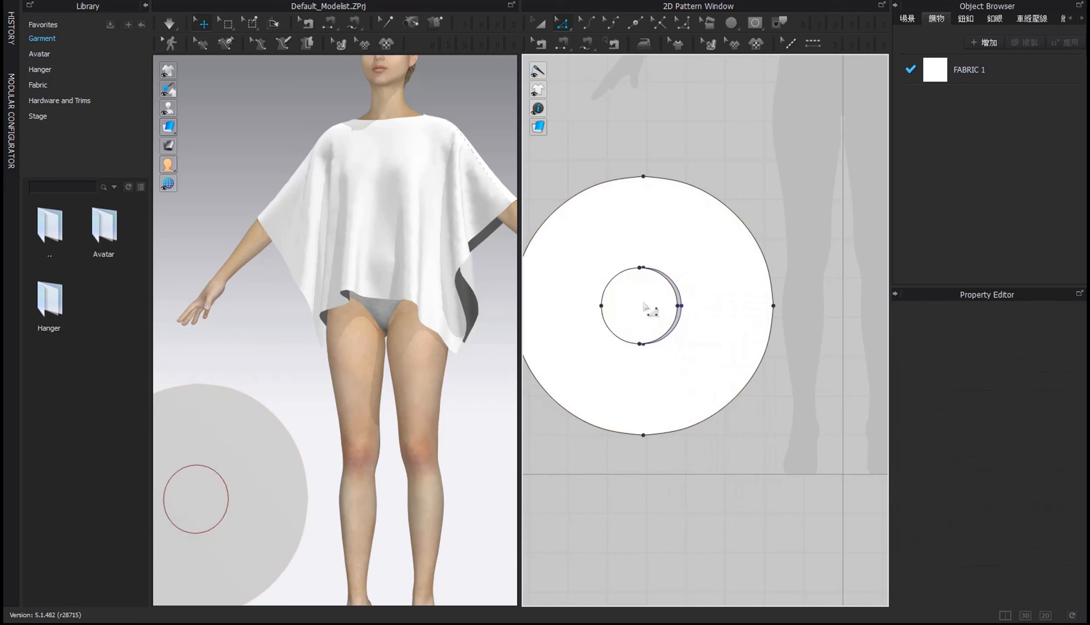
Delete the cut-out inner disc from the centre of the large circular piece
{"action": "left_click", "coordinate": [542, 24]}
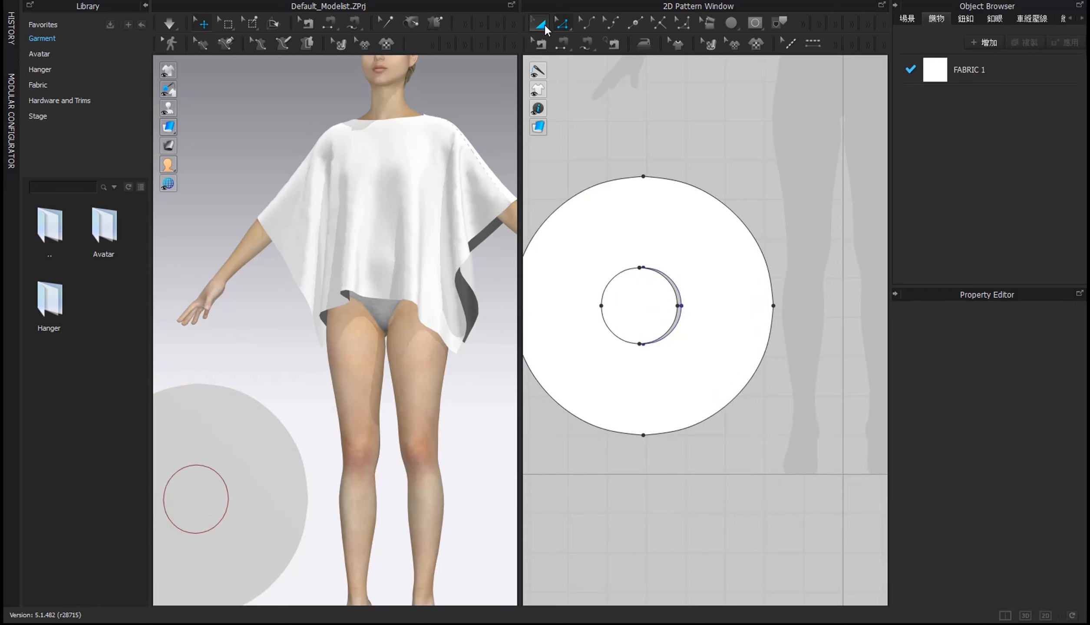
{"action": "left_click", "coordinate": [646, 283]}
{"action": "key", "text": "Delete"}
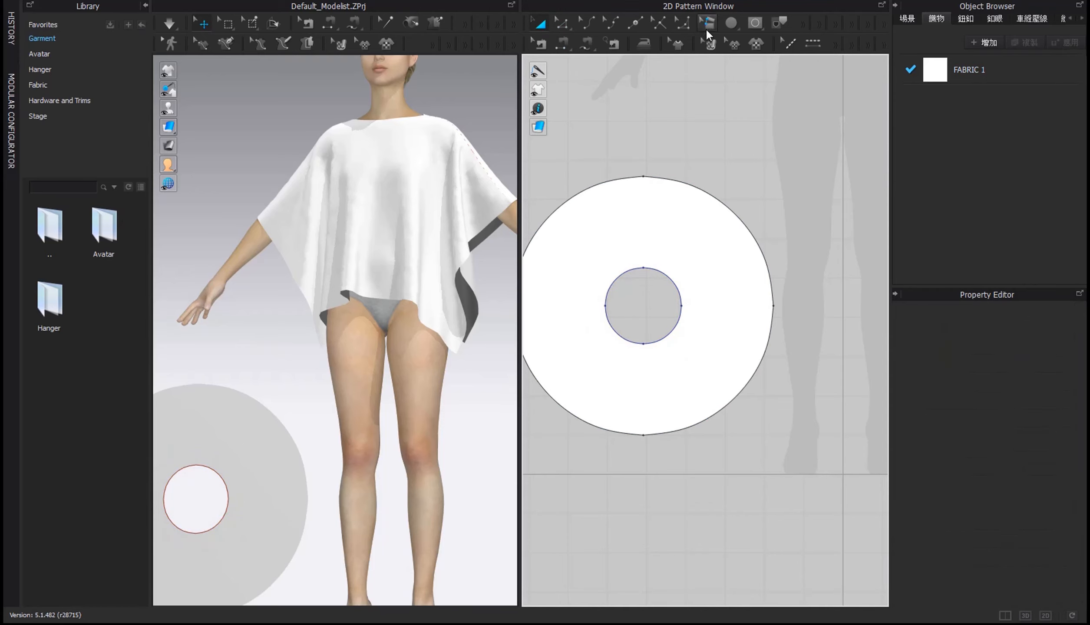
Draw a vertical internal line about 659 mm long across the ring's centre and cut the ring into two halves along it
{"action": "left_click", "coordinate": [731, 23]}
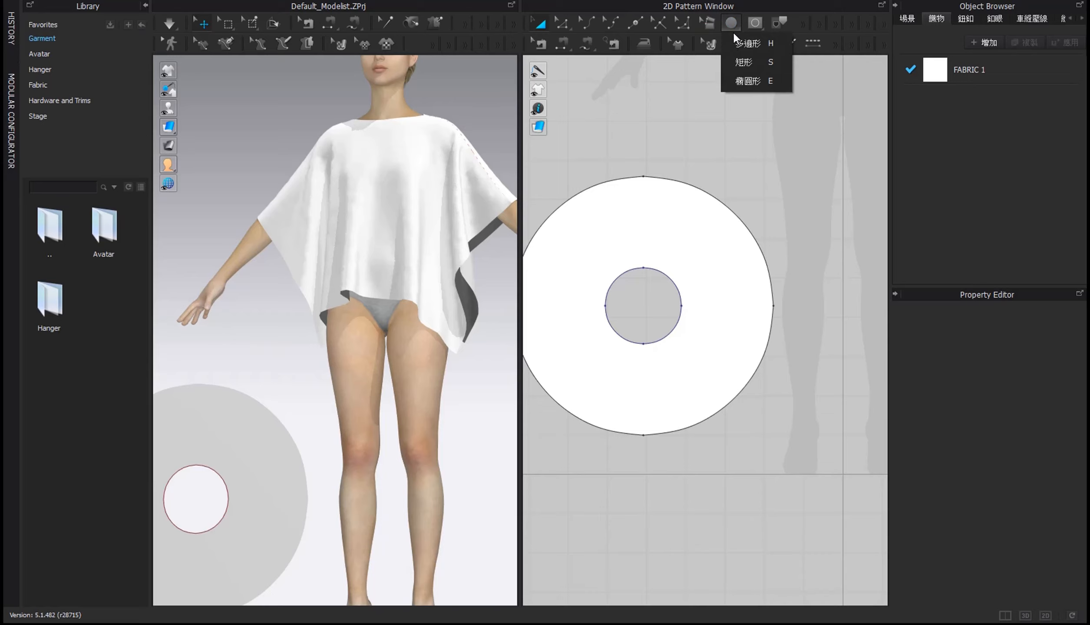
{"action": "left_click", "coordinate": [756, 23]}
{"action": "left_click", "coordinate": [765, 41]}
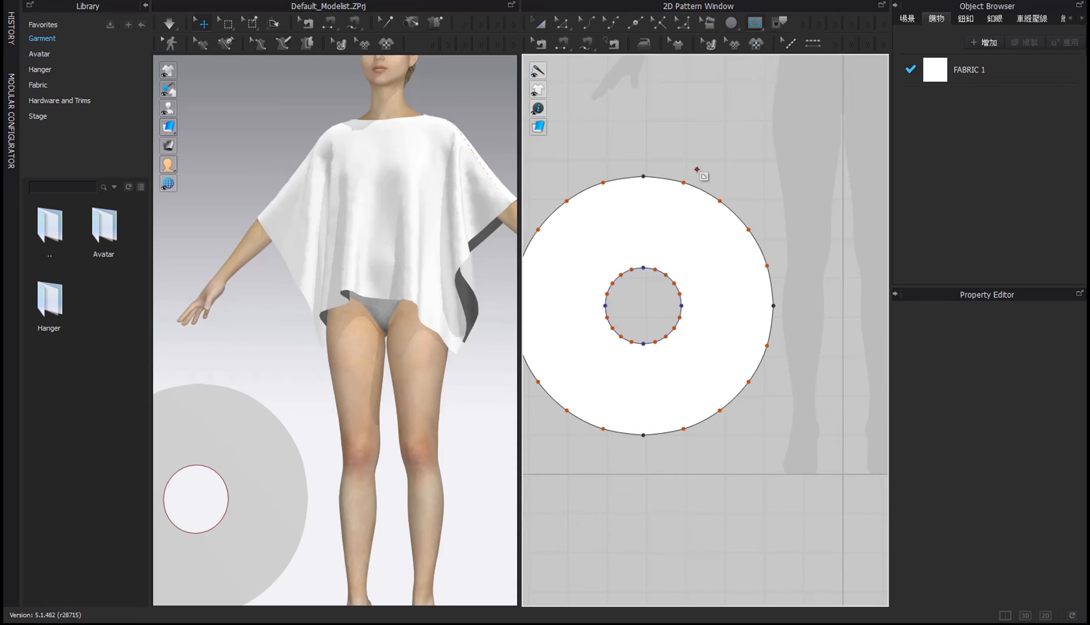
{"action": "left_click", "coordinate": [643, 176]}
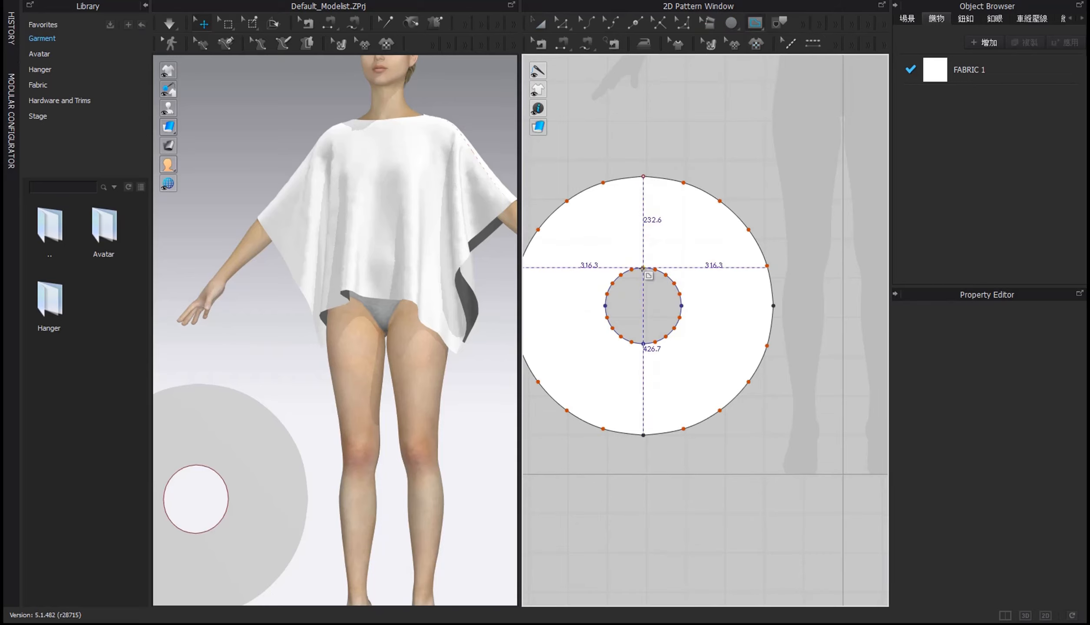
{"action": "left_click", "coordinate": [643, 434]}
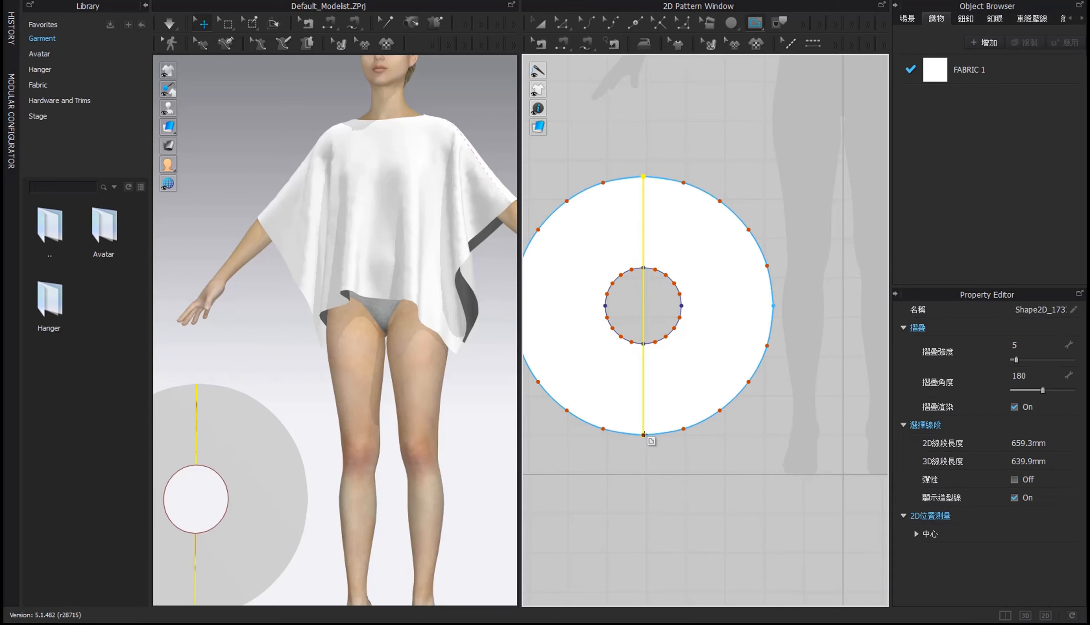
{"action": "left_click", "coordinate": [540, 25]}
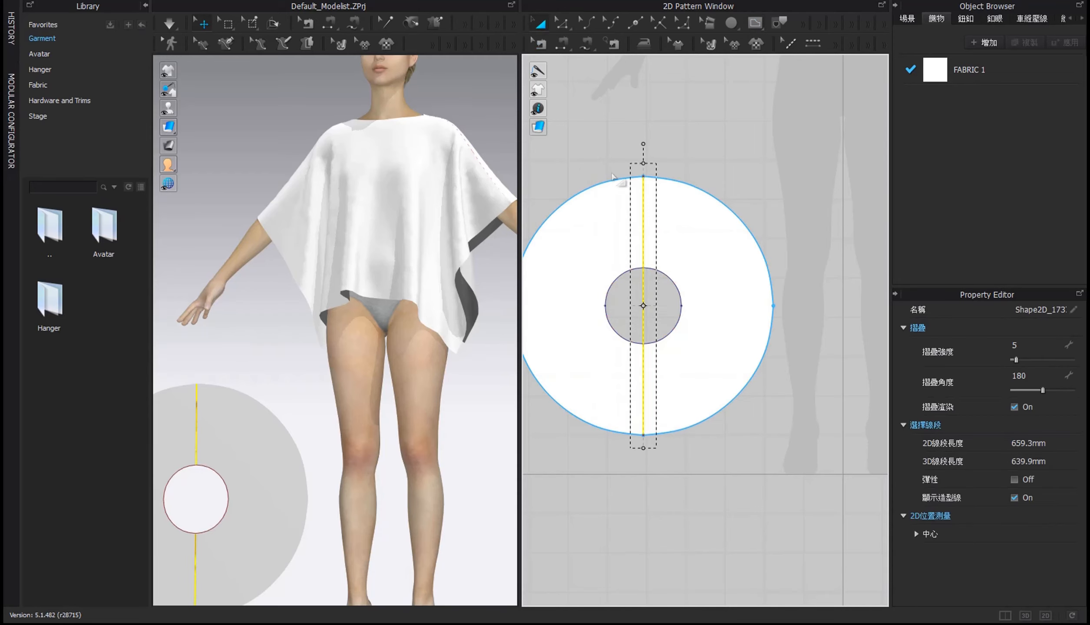
{"action": "right_click", "coordinate": [638, 205]}
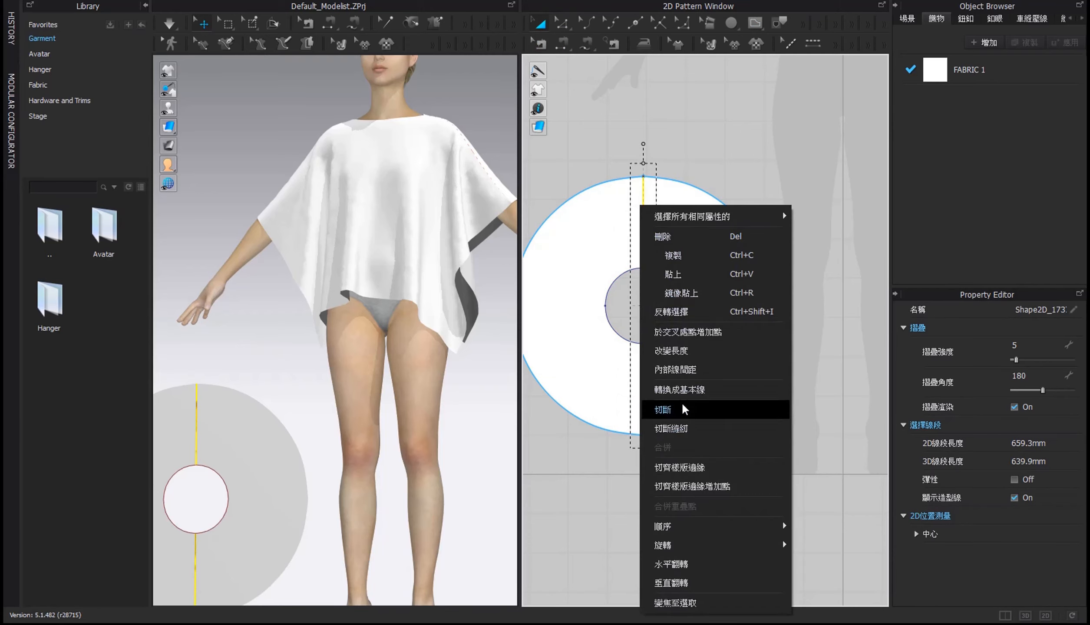
{"action": "left_click", "coordinate": [683, 410]}
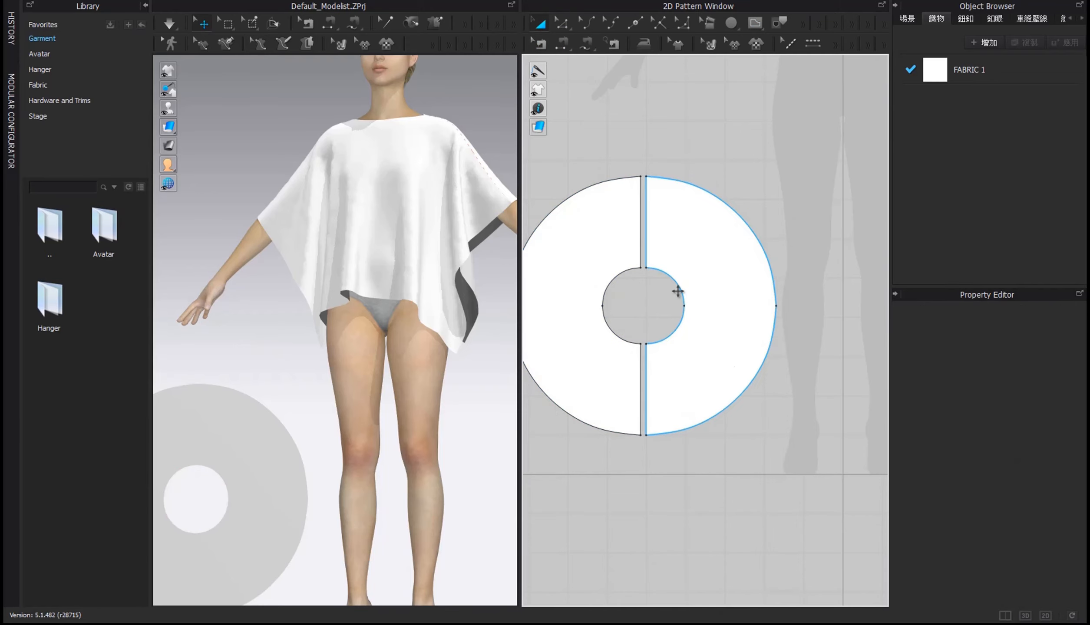
Draw a horizontal internal line about 676 mm long between the outer midpoints of the two ring halves
{"action": "scroll", "coordinate": [679, 292], "scroll_direction": "down", "scroll_amount": 3}
{"action": "right_click_drag", "start_coordinate": [683, 293], "coordinate": [691, 282]}
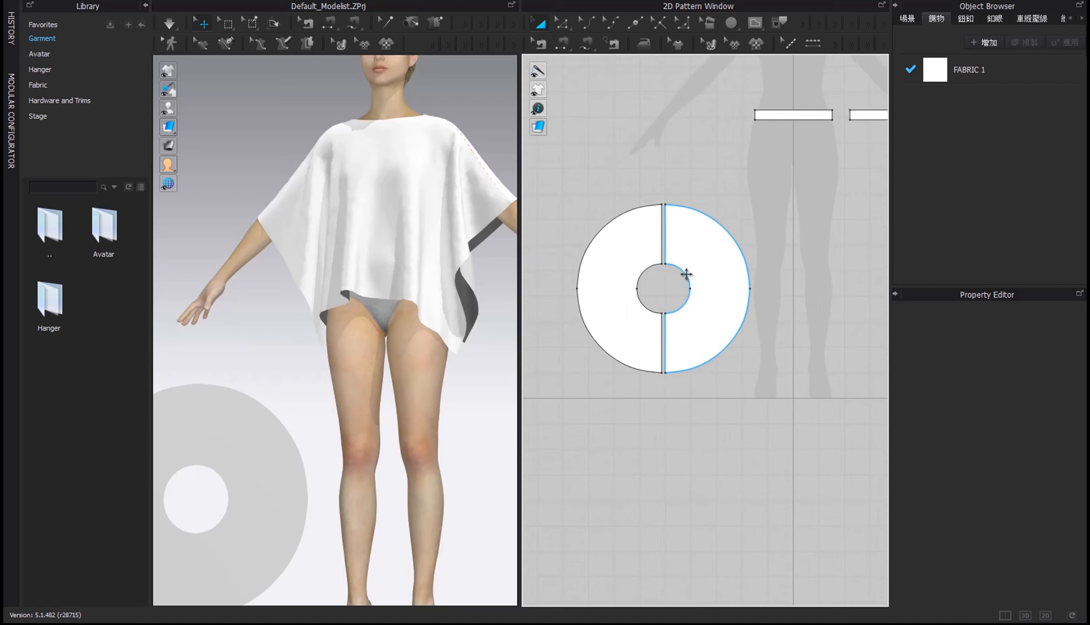
{"action": "scroll", "coordinate": [687, 276], "scroll_direction": "up", "scroll_amount": 3}
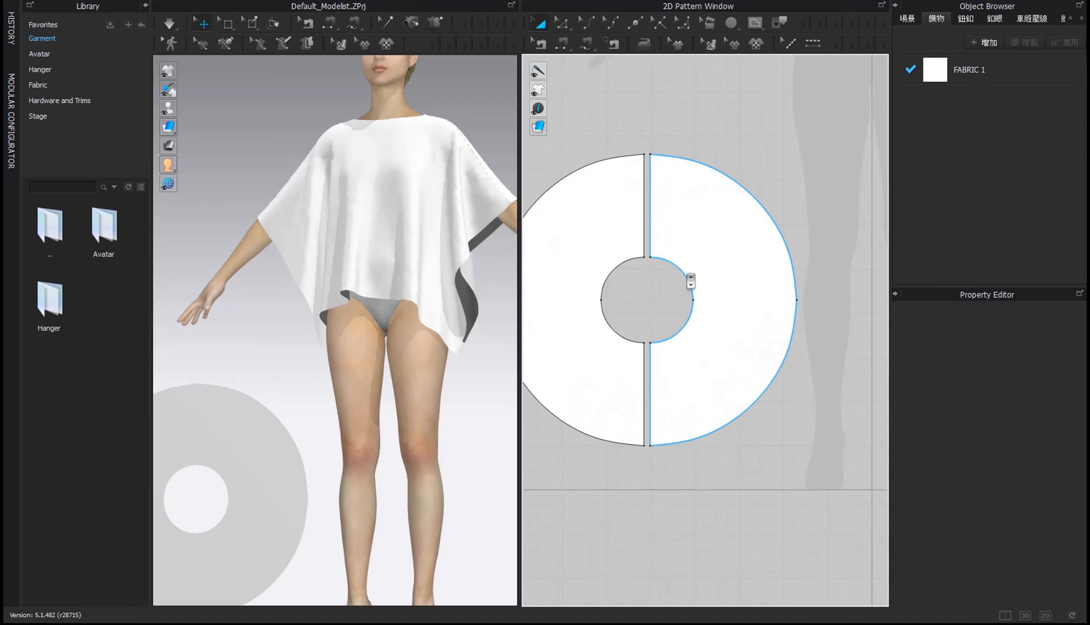
{"action": "left_click", "coordinate": [673, 276]}
{"action": "right_click_drag", "start_coordinate": [633, 279], "coordinate": [689, 270]}
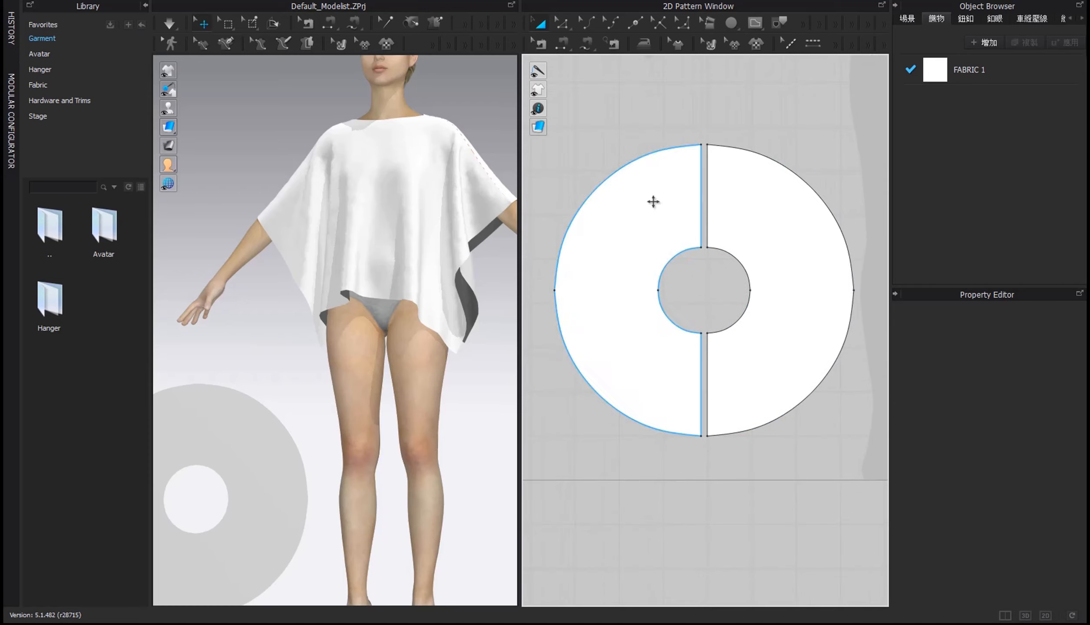
{"action": "left_click", "coordinate": [648, 275]}
{"action": "left_click", "coordinate": [755, 23]}
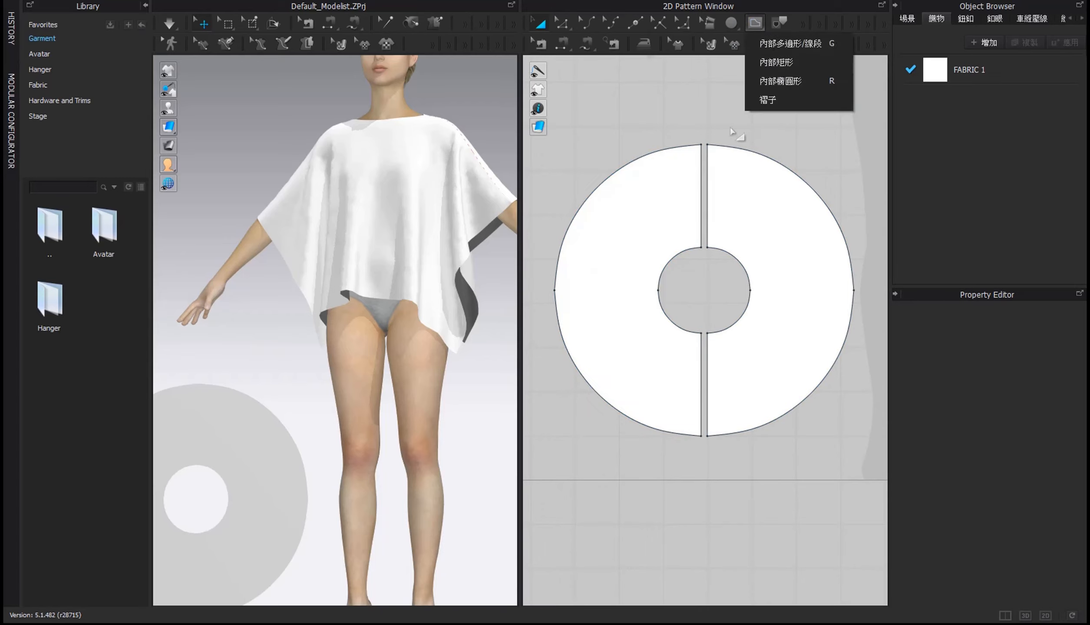
{"action": "left_click", "coordinate": [782, 43]}
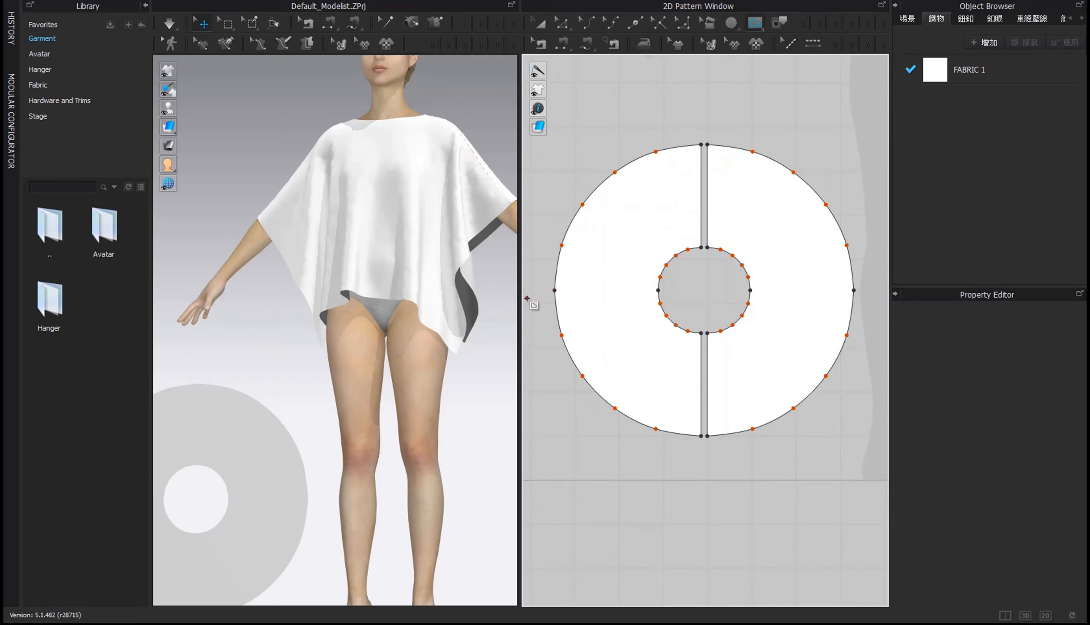
{"action": "left_click", "coordinate": [555, 290]}
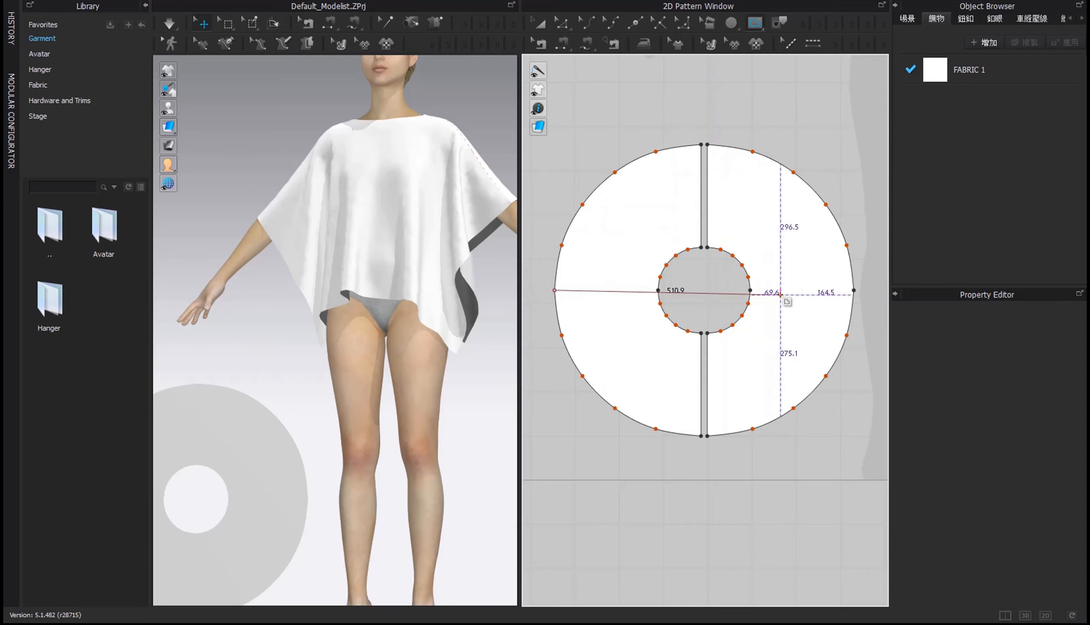
{"action": "left_click", "coordinate": [854, 290]}
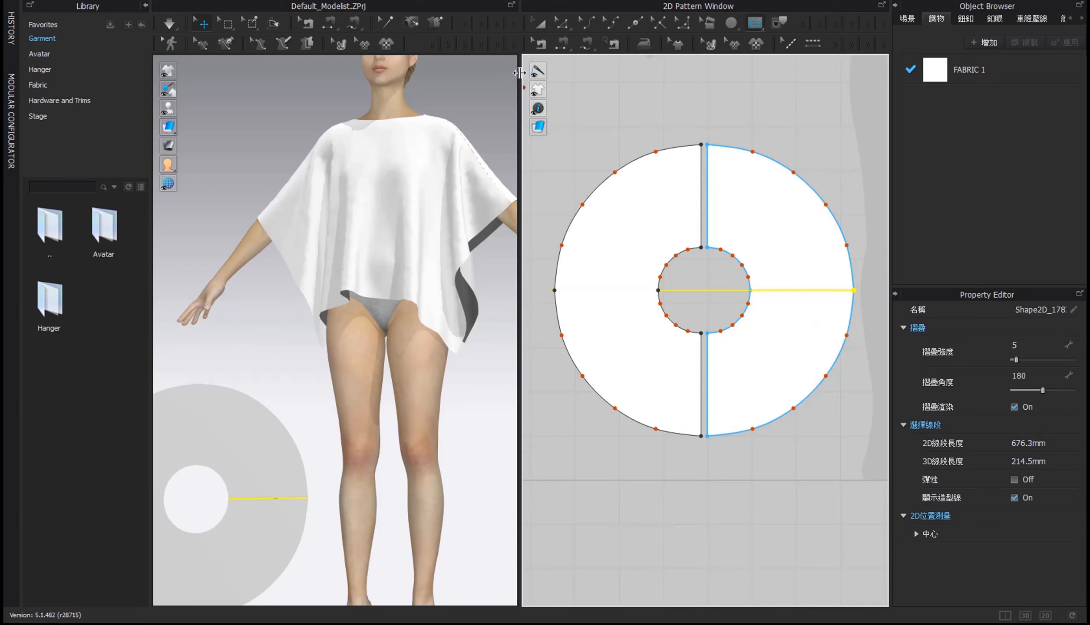
Cut the right ring half into two quarters along the horizontal internal line
{"action": "left_click", "coordinate": [541, 25]}
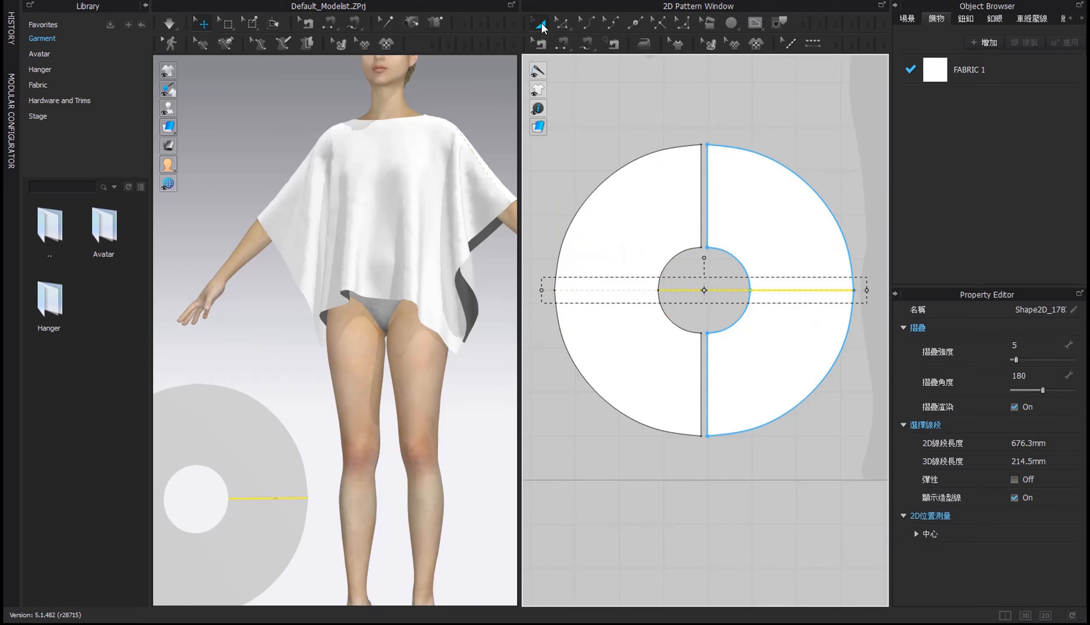
{"action": "right_click", "coordinate": [782, 290]}
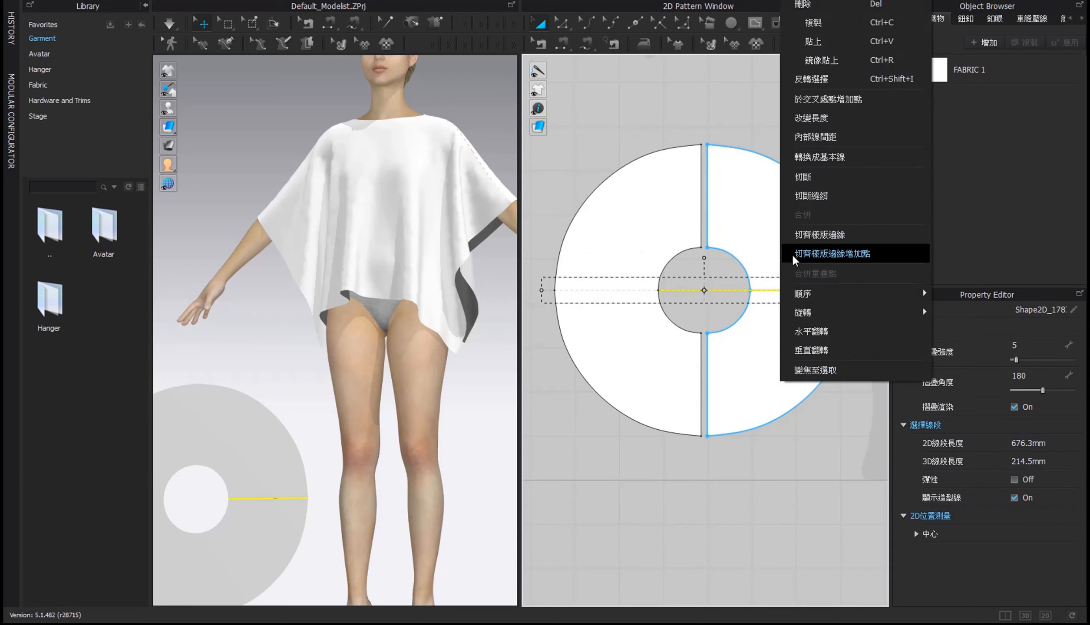
{"action": "left_click", "coordinate": [804, 174]}
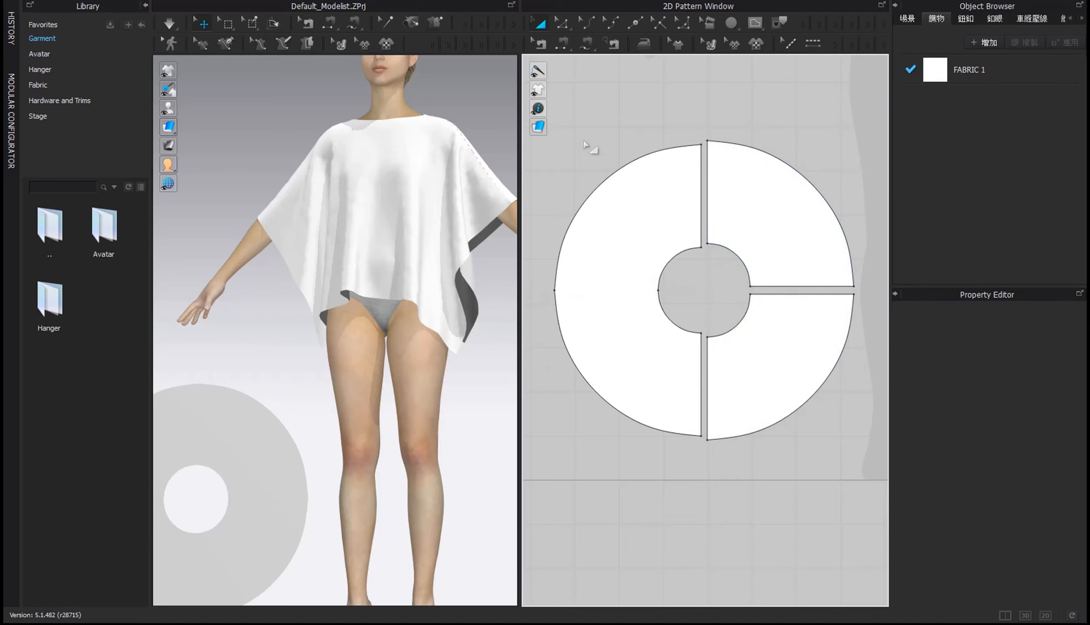
Draw a horizontal internal line of 234 mm between the left half's outer and inner midpoints and cut the half along it
{"action": "left_click", "coordinate": [754, 24]}
{"action": "left_click", "coordinate": [555, 290]}
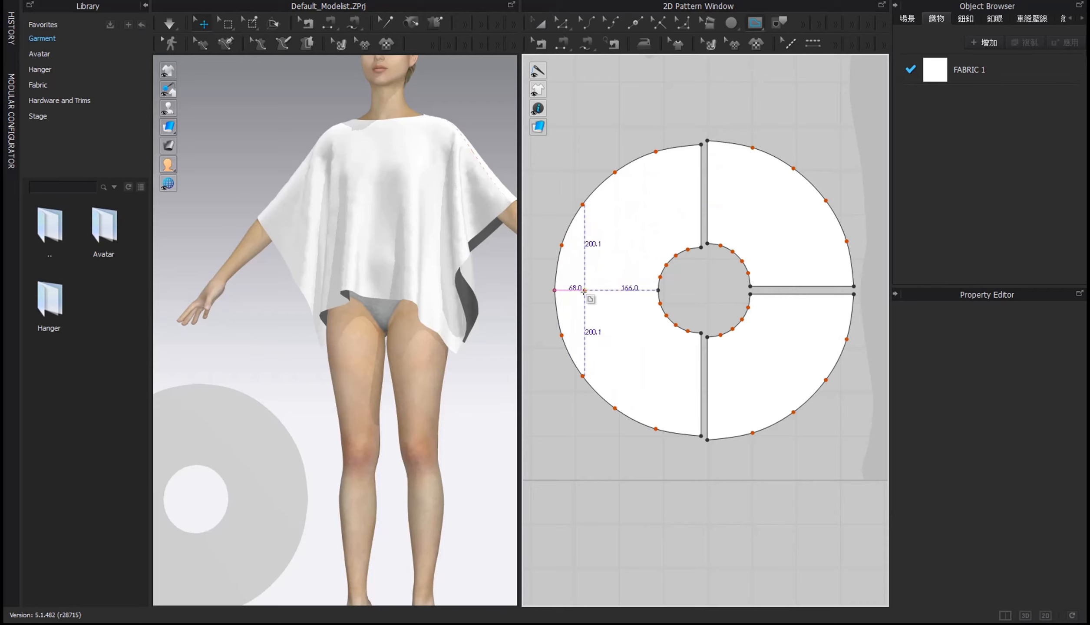
{"action": "left_click", "coordinate": [657, 291]}
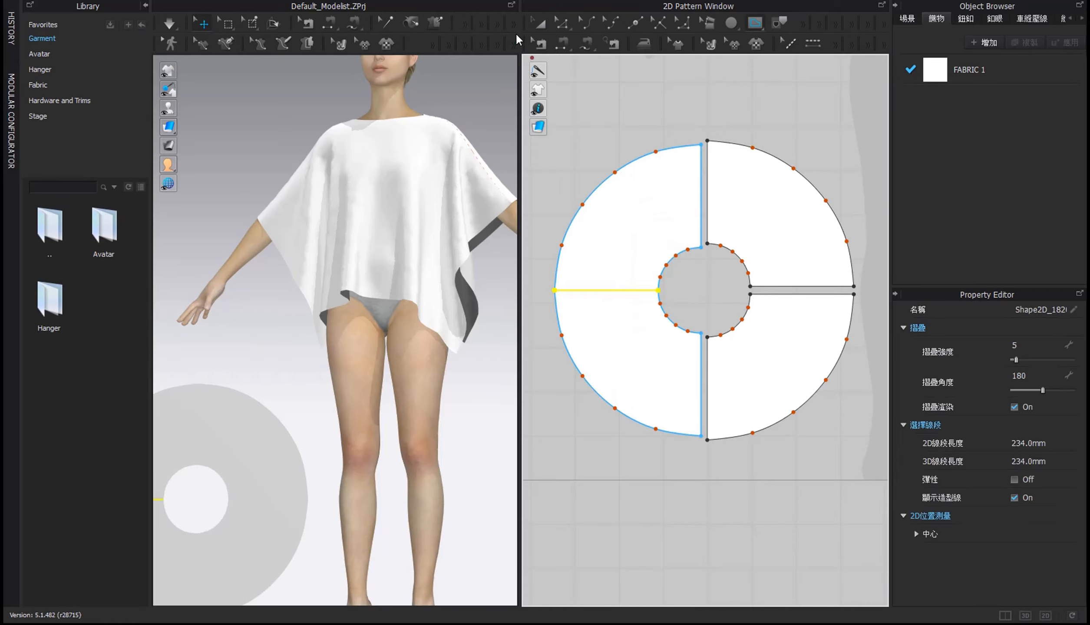
{"action": "left_click", "coordinate": [541, 24]}
{"action": "right_click", "coordinate": [625, 290]}
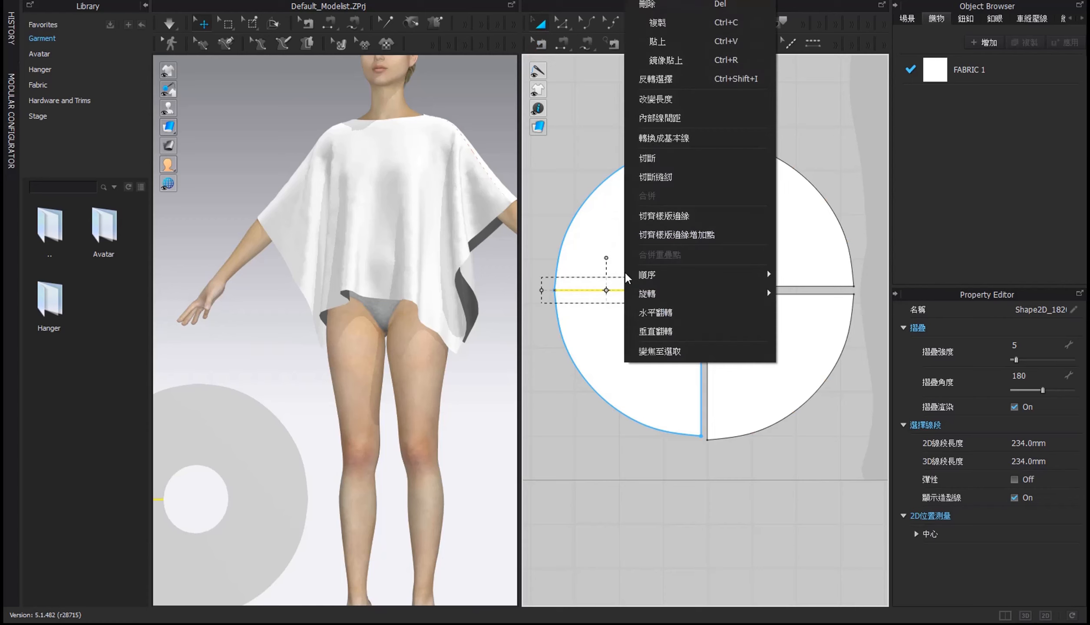
{"action": "left_click", "coordinate": [659, 158]}
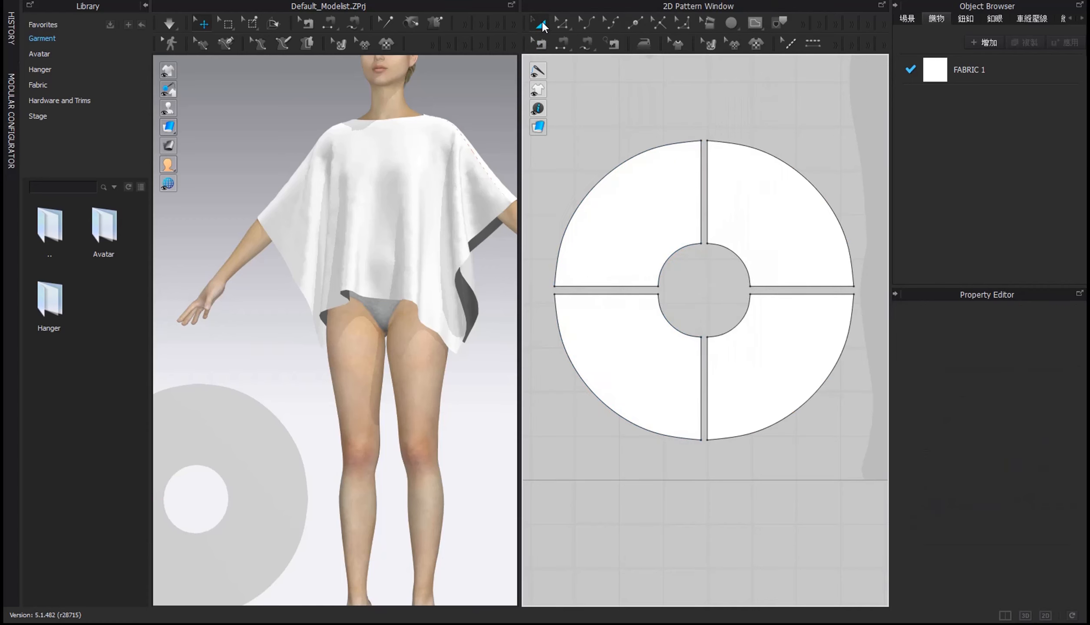
Add a point near the middle of the lower edge of each of the two waist strips
{"action": "left_click", "coordinate": [628, 204]}
{"action": "scroll", "coordinate": [603, 224], "scroll_direction": "down", "scroll_amount": 5}
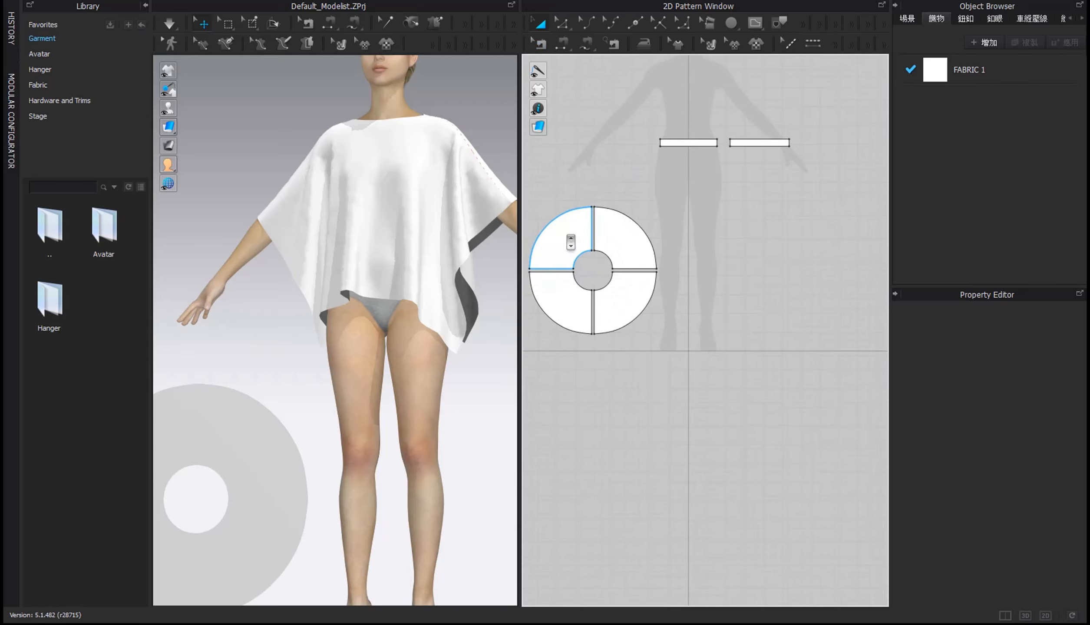
{"action": "middle_click_drag", "start_coordinate": [591, 239], "coordinate": [584, 254]}
{"action": "left_click", "coordinate": [635, 22]}
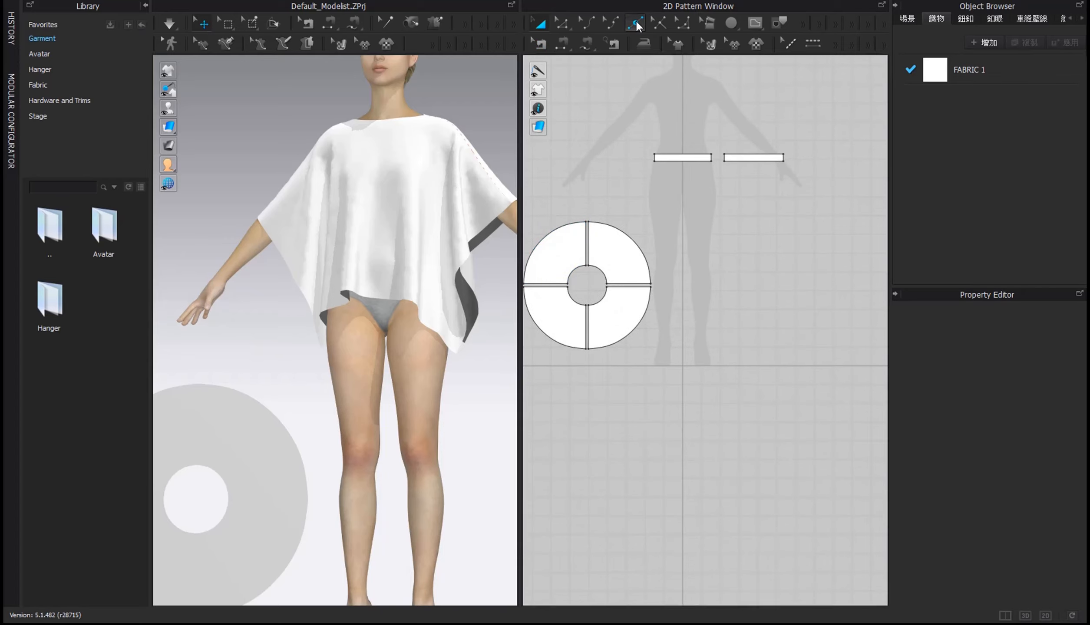
{"action": "scroll", "coordinate": [690, 161], "scroll_direction": "up", "scroll_amount": 3}
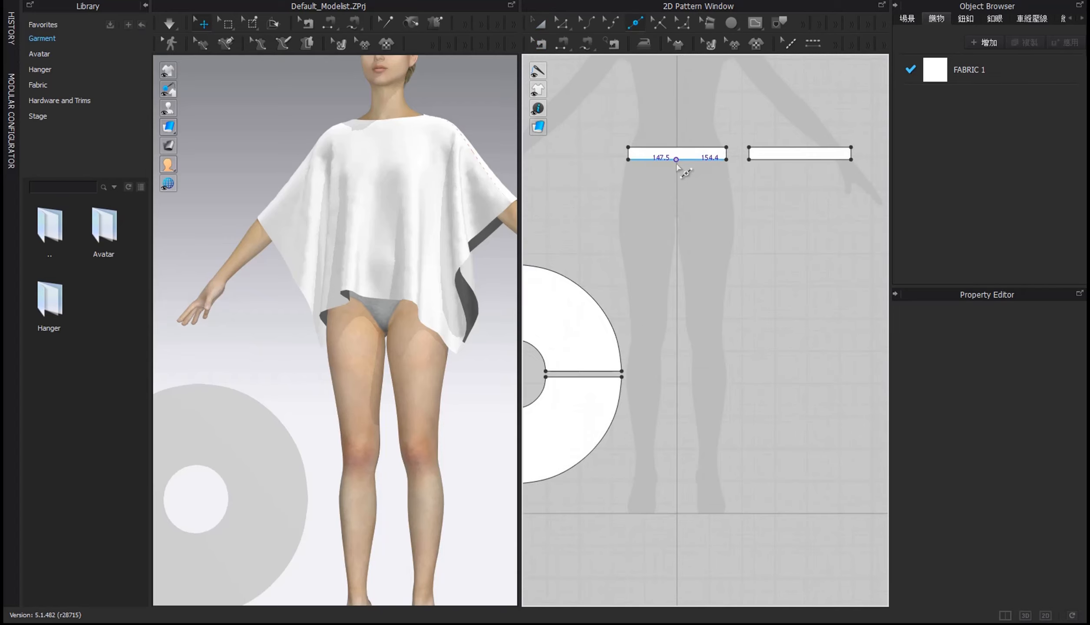
{"action": "left_click", "coordinate": [676, 159]}
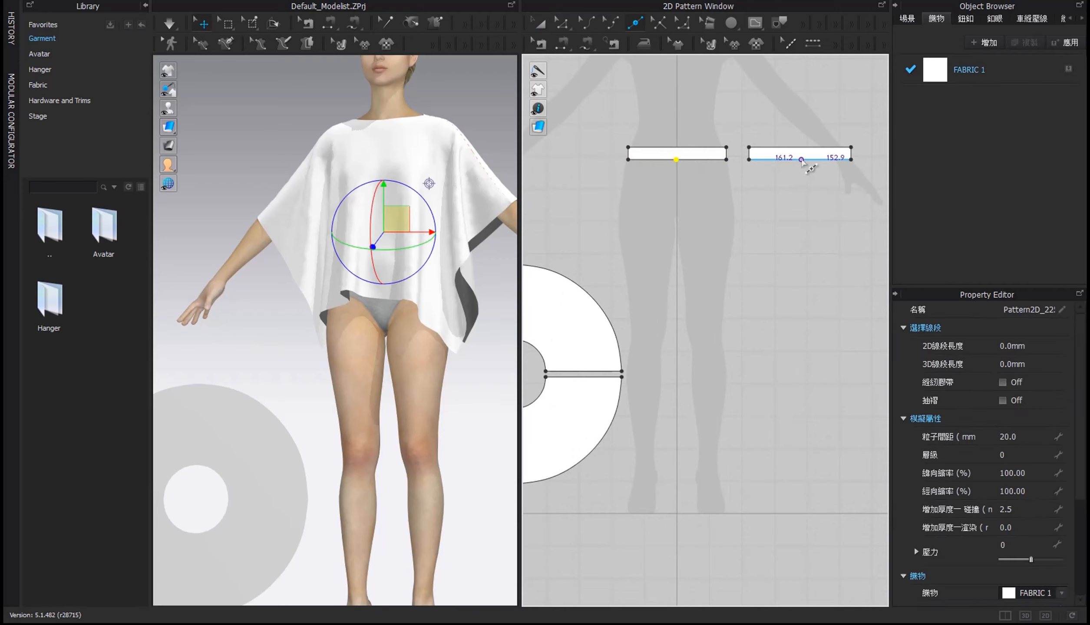
{"action": "left_click", "coordinate": [800, 160]}
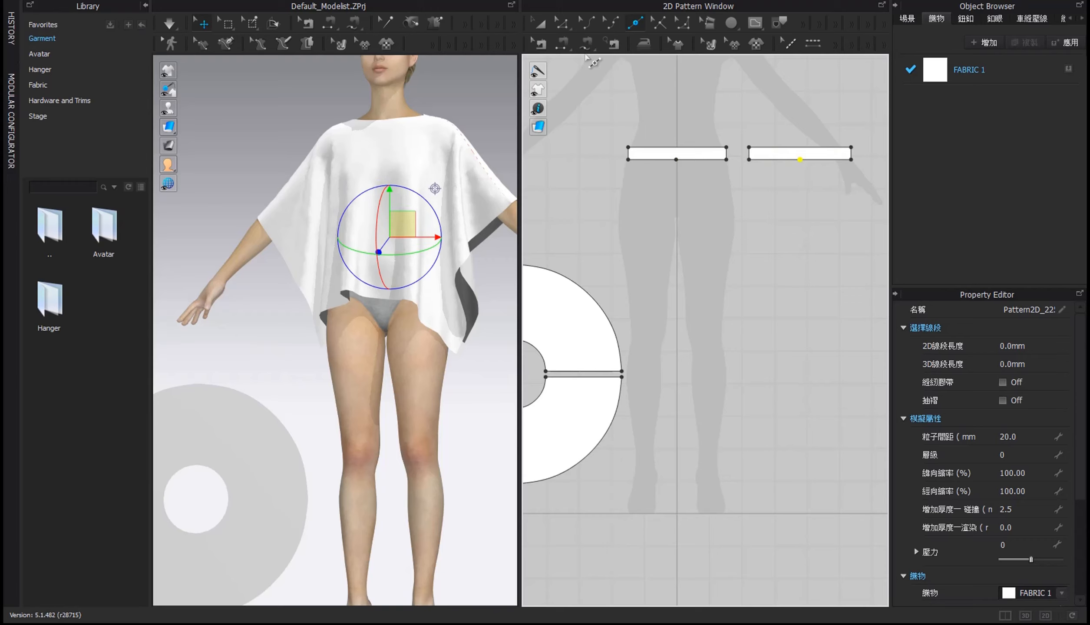
Move the upper-left quarter piece slightly up, away from the other ring quarters in the 2D pattern
{"action": "left_click", "coordinate": [543, 25]}
{"action": "scroll", "coordinate": [594, 158], "scroll_direction": "down", "scroll_amount": 3}
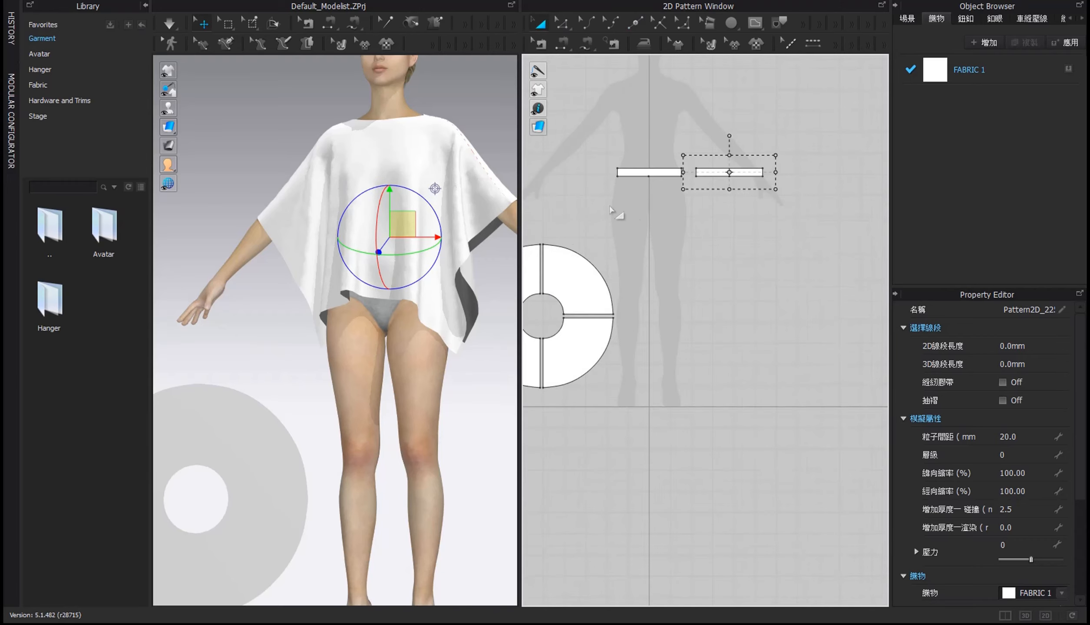
{"action": "right_click_drag", "start_coordinate": [616, 215], "coordinate": [695, 202]}
{"action": "left_click", "coordinate": [593, 272]}
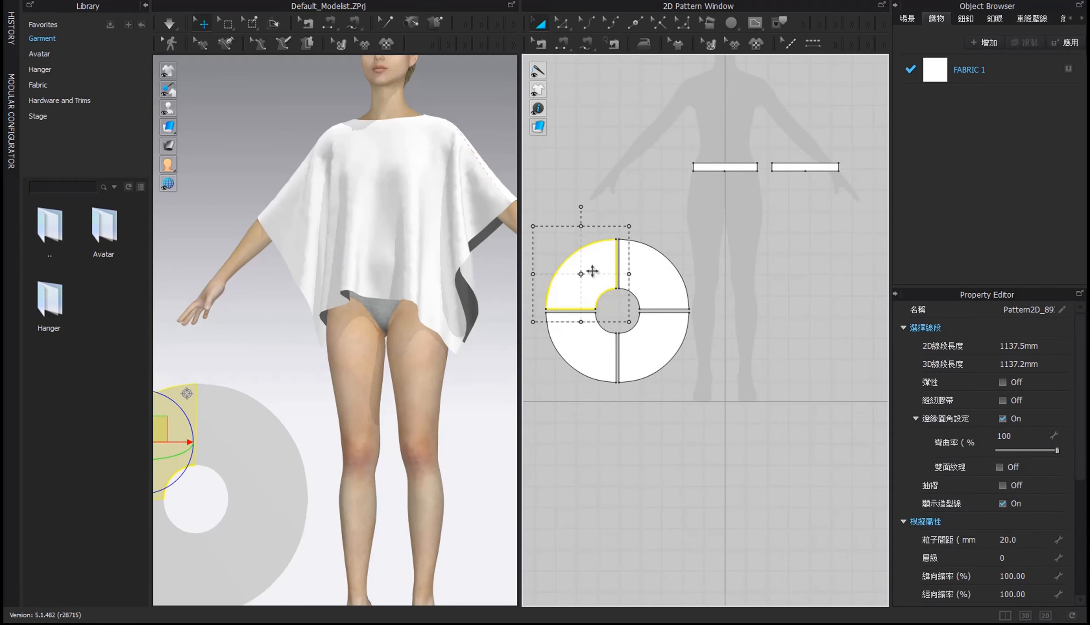
{"action": "left_click_drag", "start_coordinate": [593, 271], "coordinate": [596, 246]}
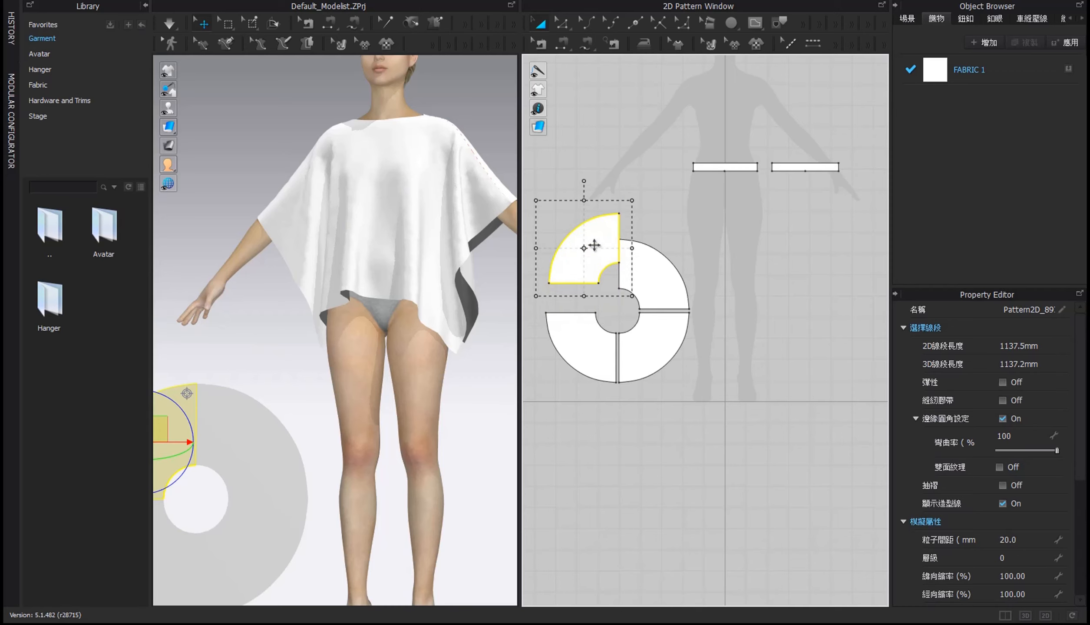
Raise the upper-left quarter piece in 3D, rotate it to lie nearly horizontal and position it at the avatar's right hip
{"action": "right_click_drag", "start_coordinate": [616, 246], "coordinate": [657, 239]}
{"action": "middle_click_drag", "start_coordinate": [658, 239], "coordinate": [735, 221]}
{"action": "middle_click_drag", "start_coordinate": [342, 331], "coordinate": [459, 308]}
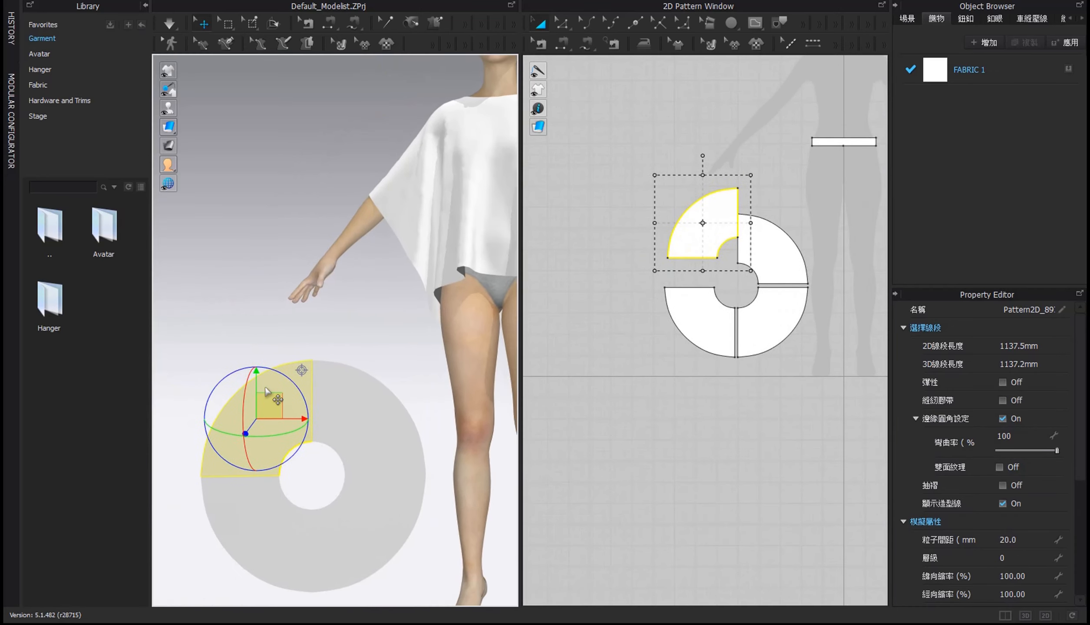
{"action": "left_click_drag", "start_coordinate": [261, 399], "coordinate": [250, 243]}
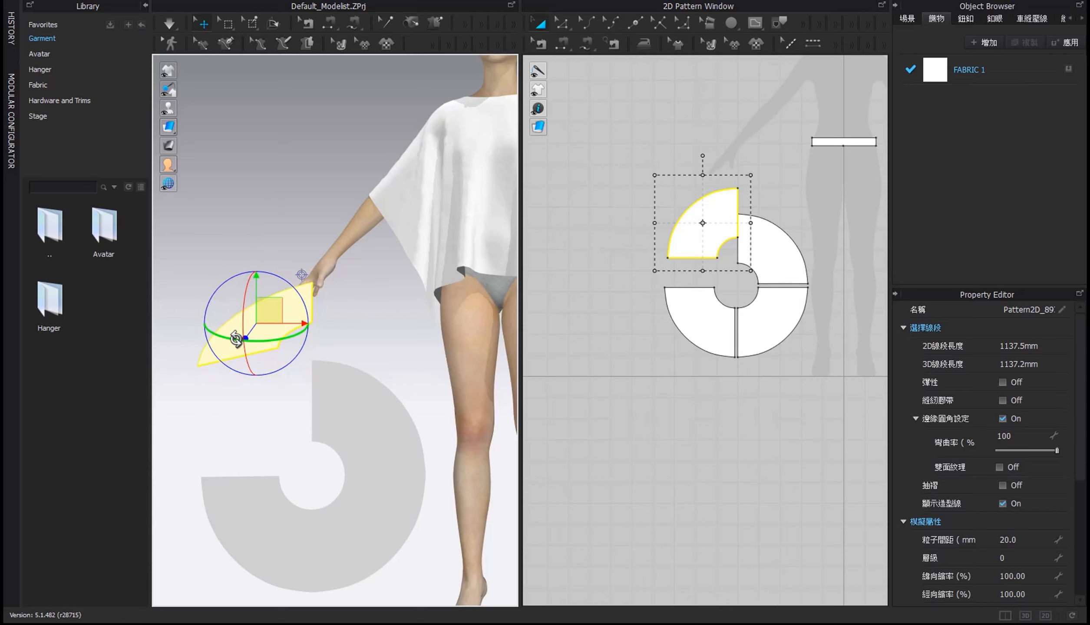
{"action": "left_click_drag", "start_coordinate": [252, 340], "coordinate": [370, 324]}
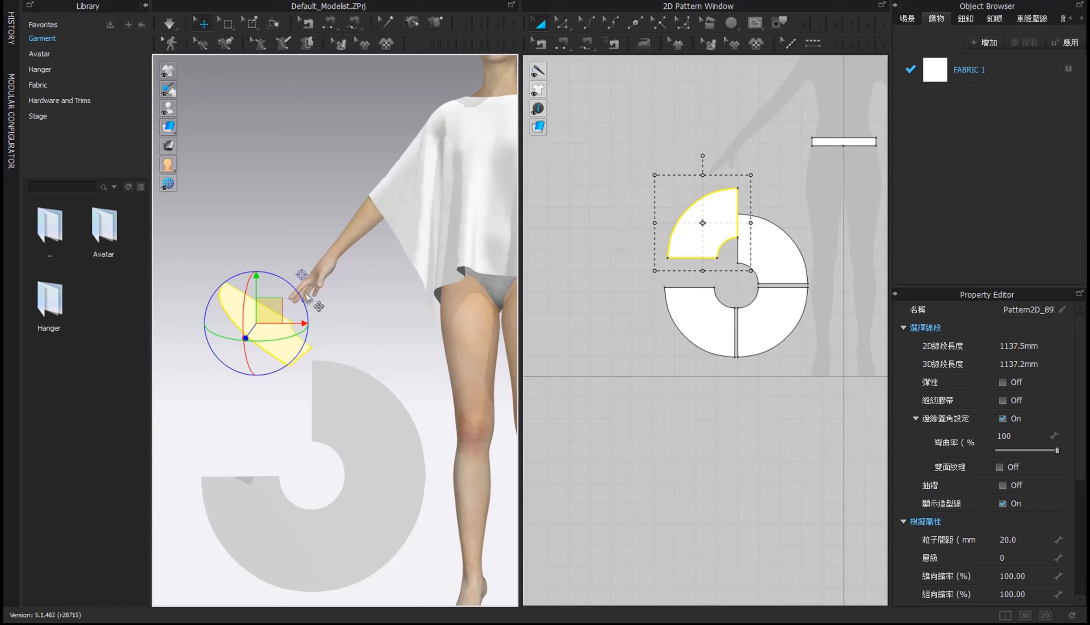
{"action": "left_click_drag", "start_coordinate": [306, 298], "coordinate": [286, 255]}
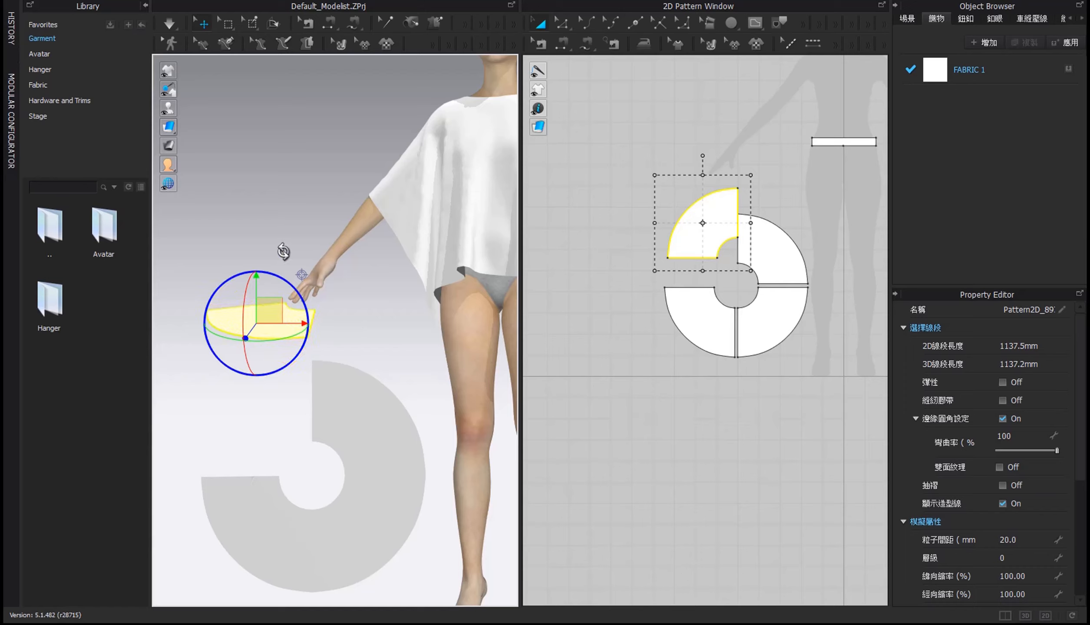
{"action": "left_click_drag", "start_coordinate": [276, 324], "coordinate": [396, 325]}
{"action": "right_click_drag", "start_coordinate": [362, 347], "coordinate": [392, 367]}
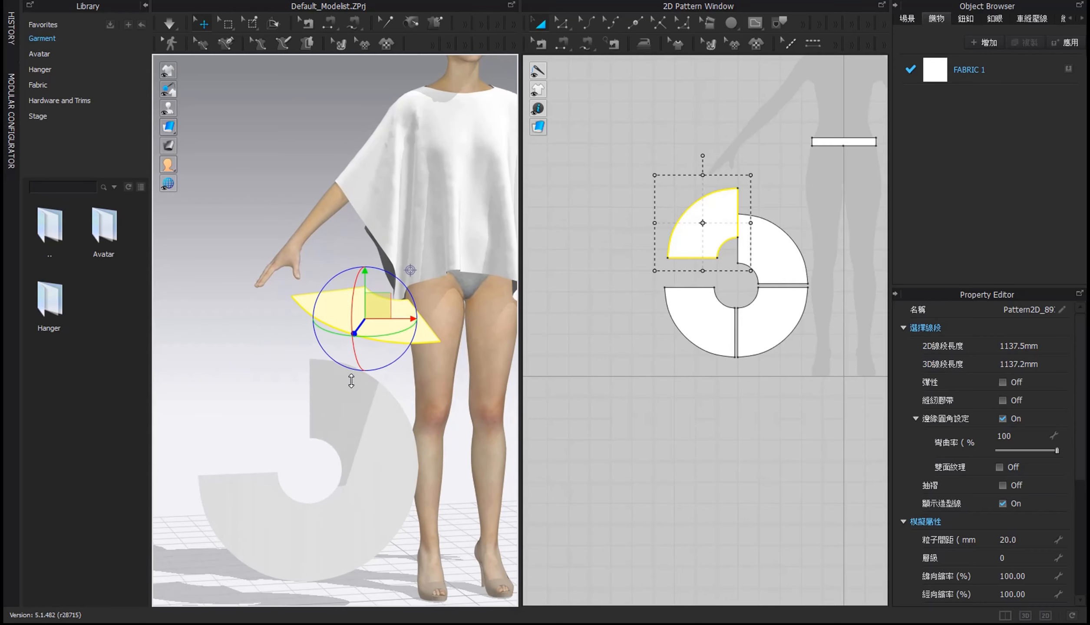
{"action": "left_click_drag", "start_coordinate": [397, 319], "coordinate": [426, 319]}
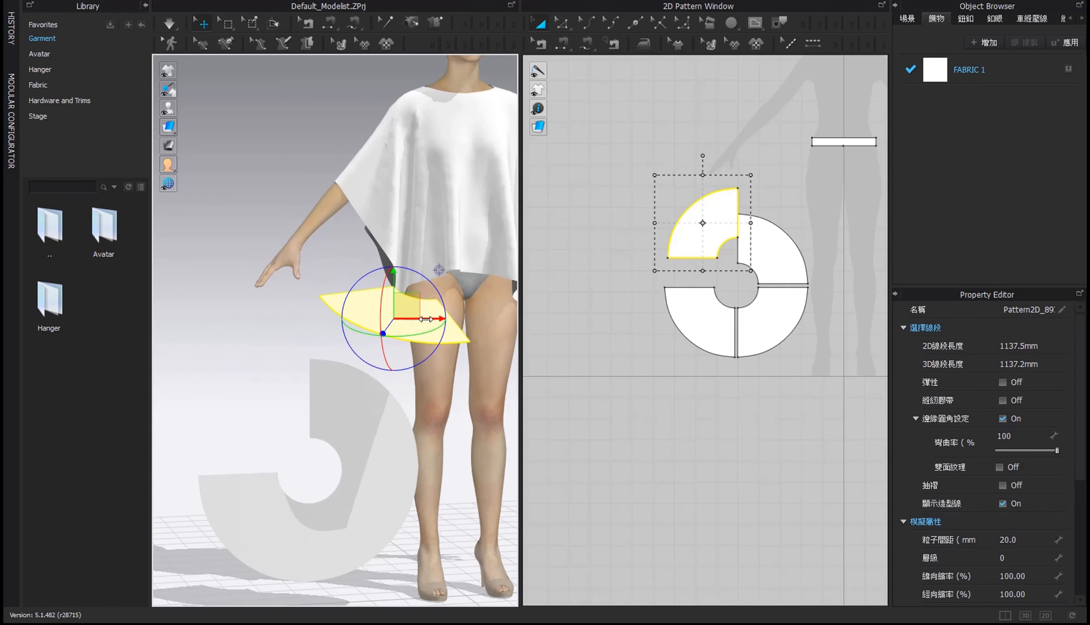
Move the upper-left quarter higher in the 2D pattern and sew its inner arc to the left half of the left waist strip's lower edge
{"action": "right_click_drag", "start_coordinate": [707, 211], "coordinate": [597, 262]}
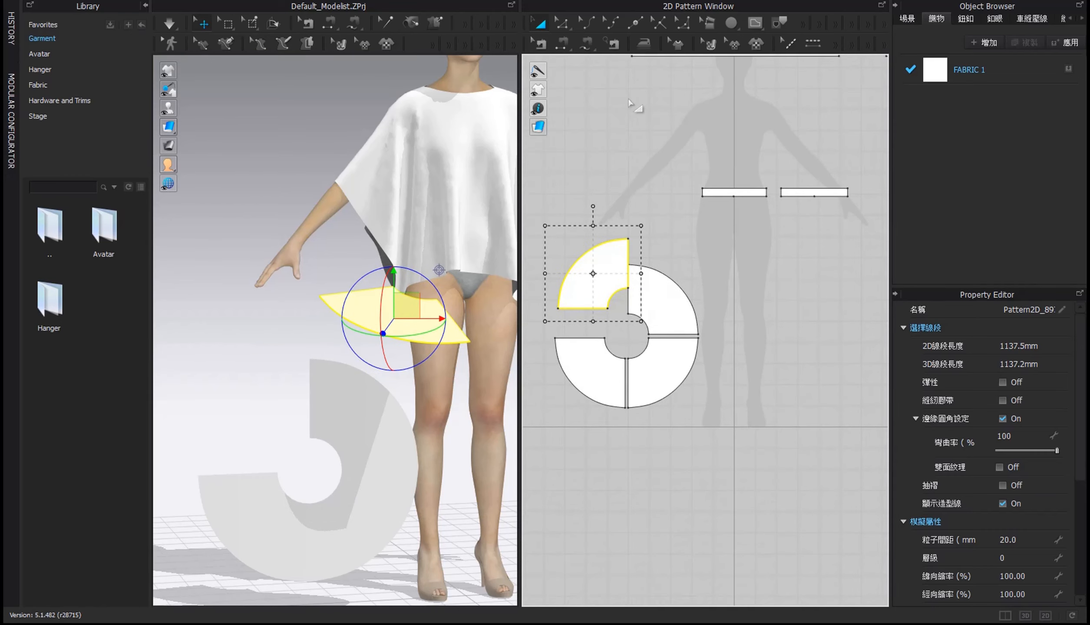
{"action": "left_click_drag", "start_coordinate": [589, 282], "coordinate": [605, 216]}
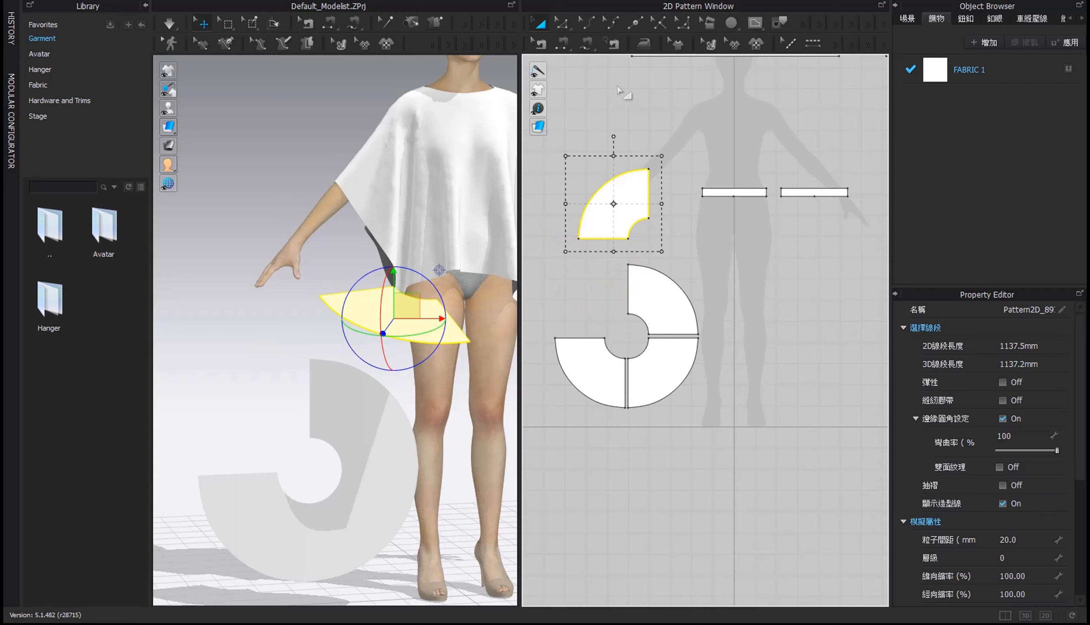
{"action": "left_click", "coordinate": [563, 43]}
{"action": "left_click", "coordinate": [638, 226]}
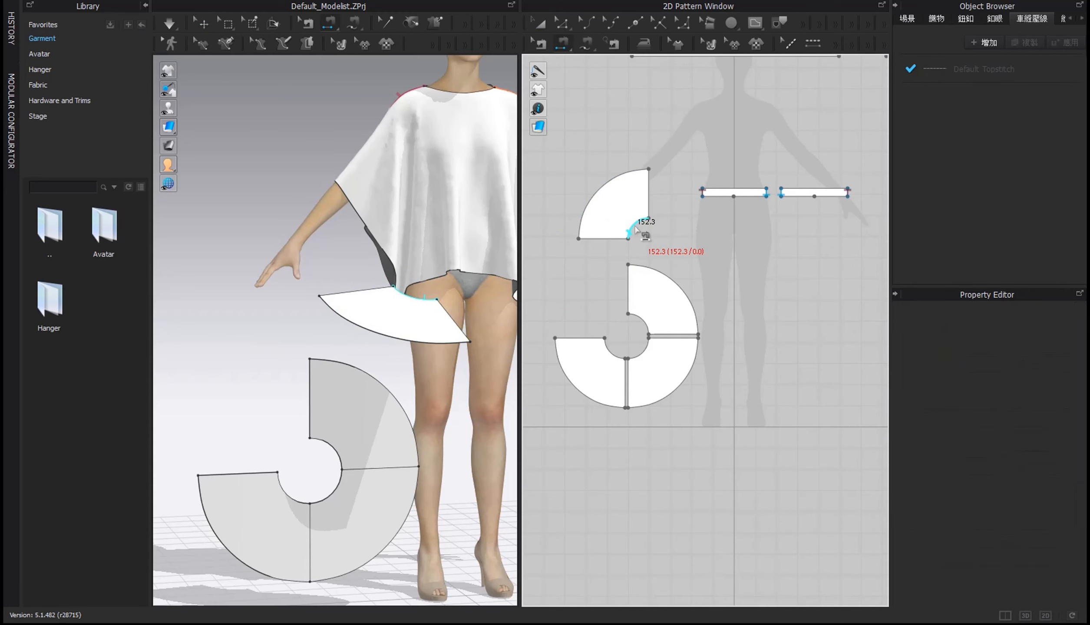
{"action": "left_click", "coordinate": [725, 198]}
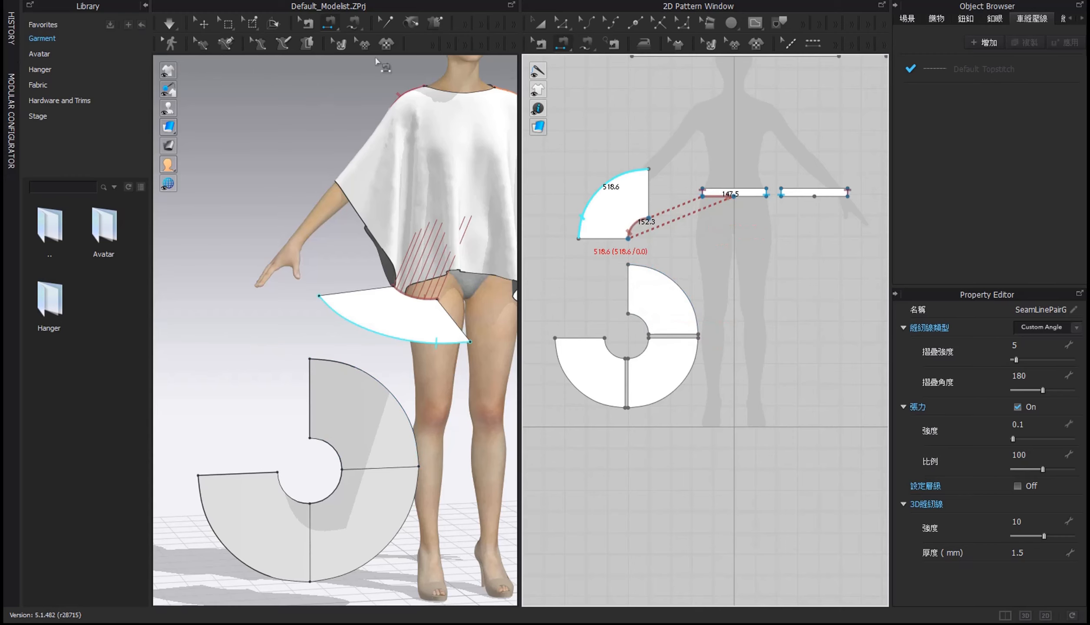
Move the upper-right quarter piece in 3D to the avatar's left hip and rotate it to lie nearly horizontal
{"action": "left_click", "coordinate": [541, 26]}
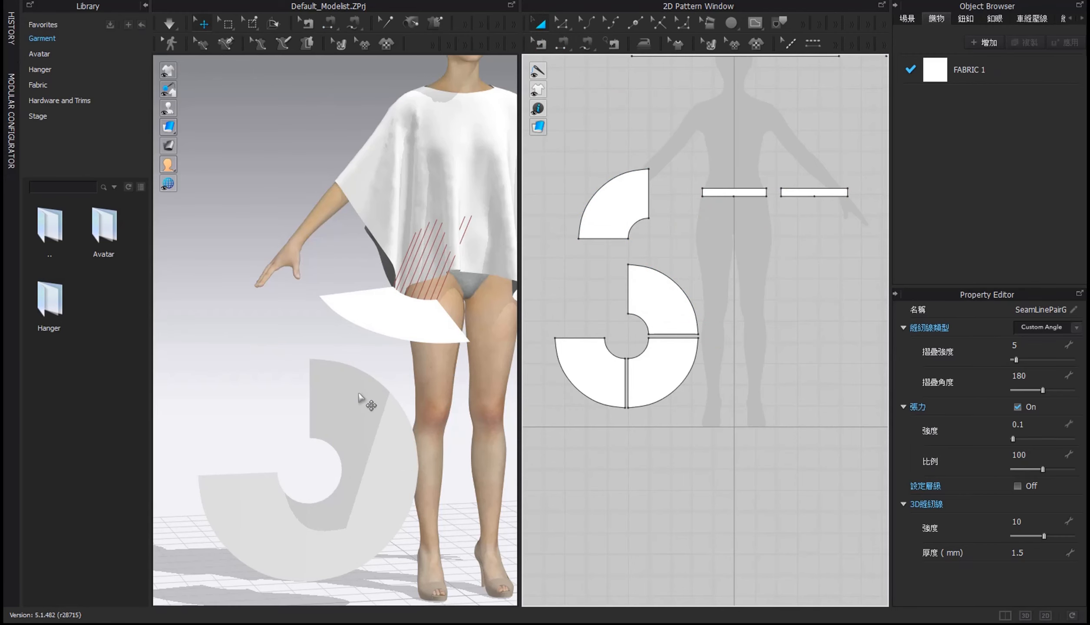
{"action": "left_click", "coordinate": [359, 394]}
{"action": "middle_click_drag", "start_coordinate": [369, 391], "coordinate": [262, 327]}
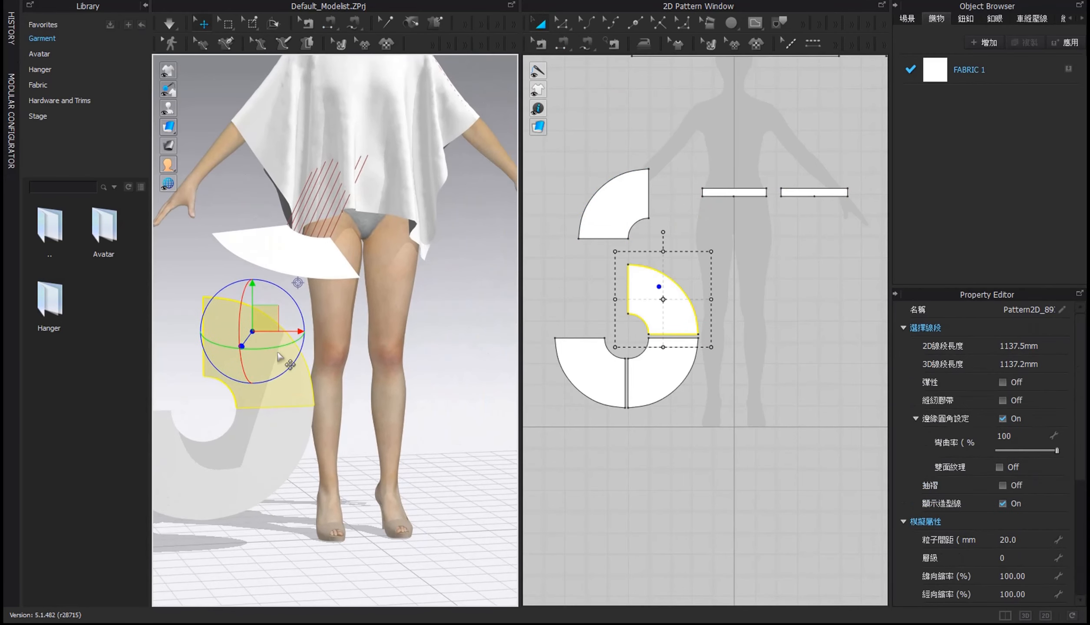
{"action": "left_click_drag", "start_coordinate": [278, 329], "coordinate": [336, 367]}
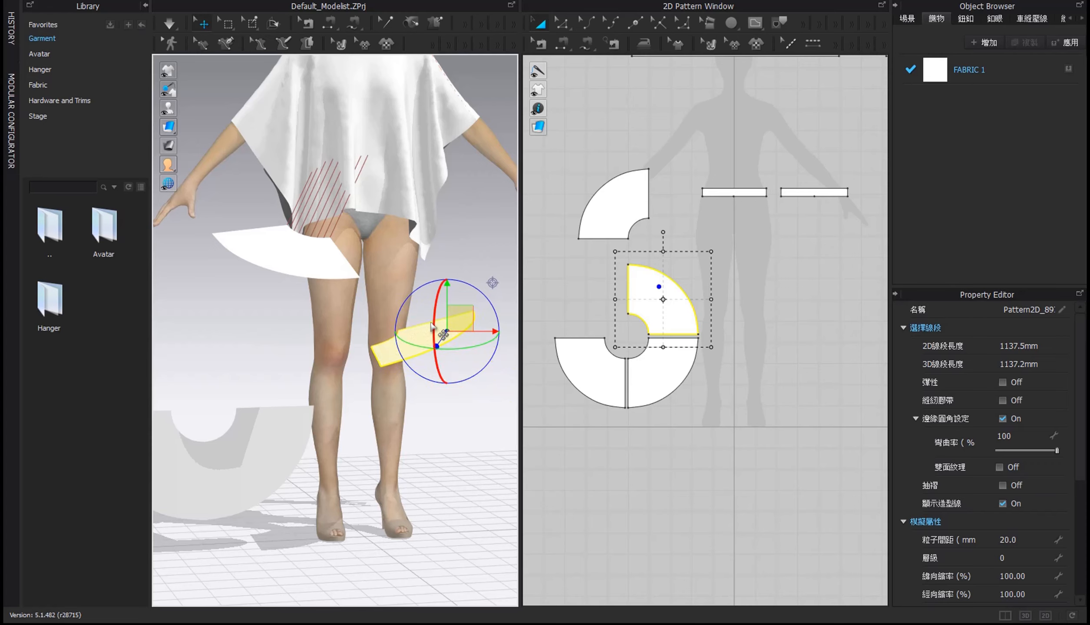
{"action": "left_click_drag", "start_coordinate": [431, 323], "coordinate": [481, 239]}
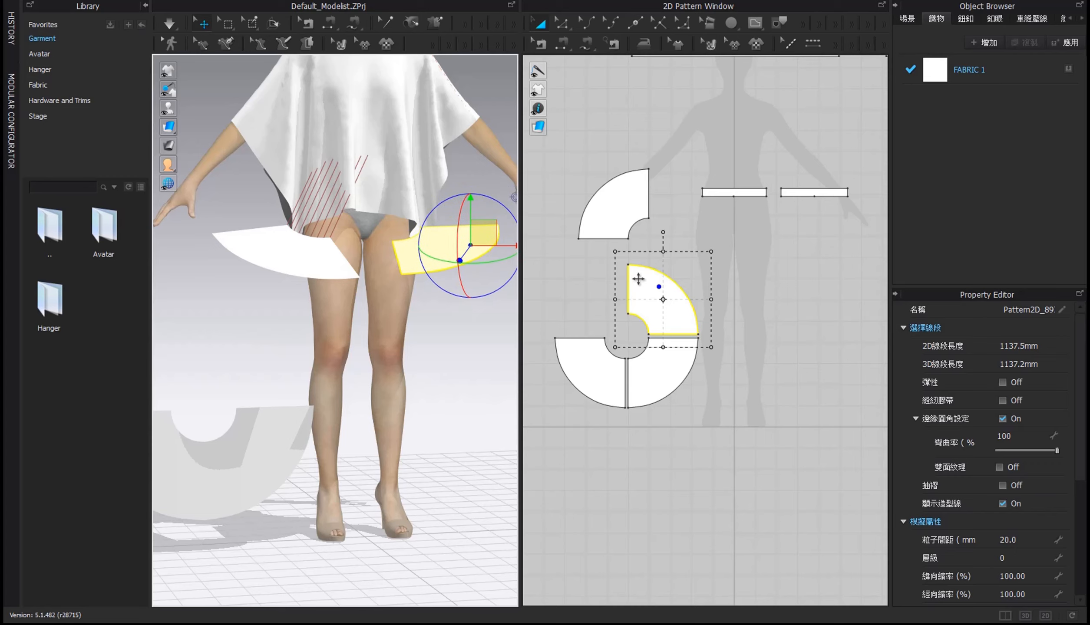
Move the upper-right quarter below the waist strips in 2D and sew its inner arc to the right half of the left strip's lower edge
{"action": "left_click_drag", "start_coordinate": [639, 280], "coordinate": [754, 240]}
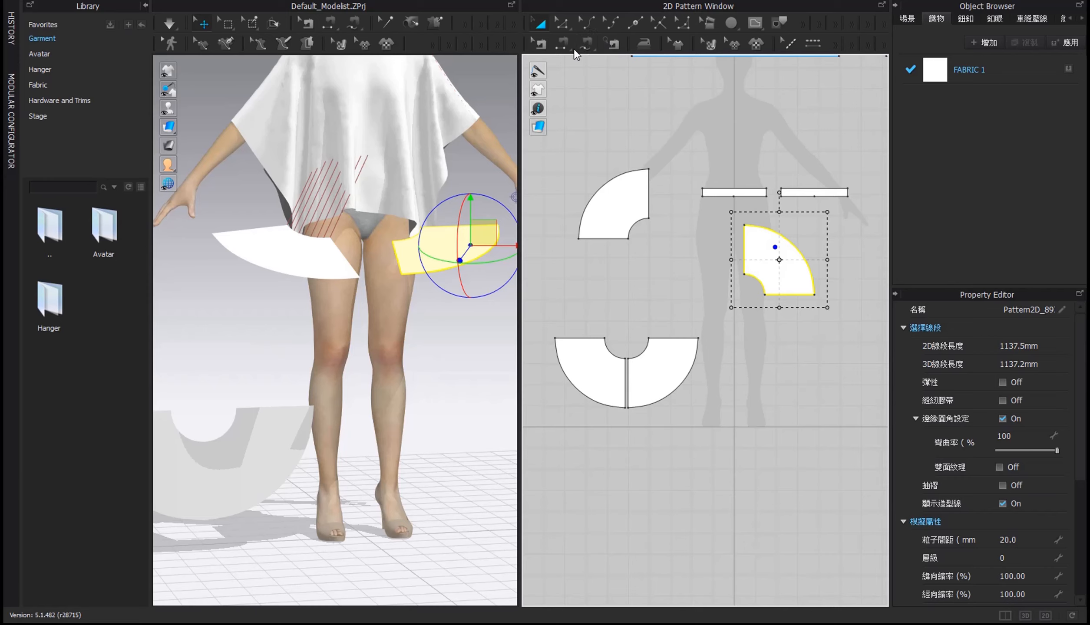
{"action": "left_click", "coordinate": [562, 44]}
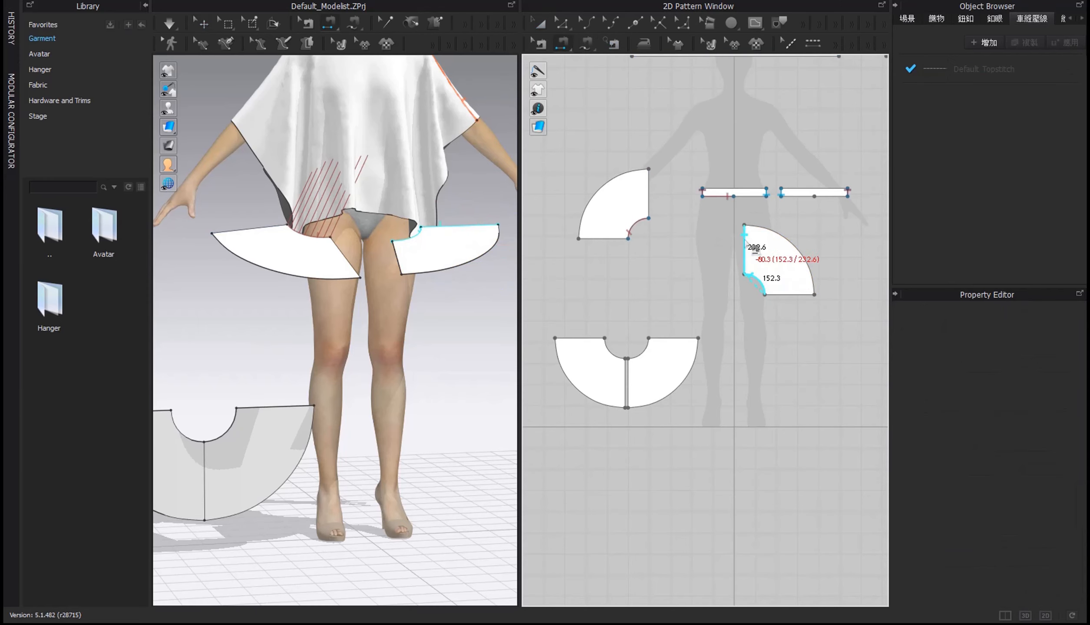
{"action": "left_click", "coordinate": [734, 196]}
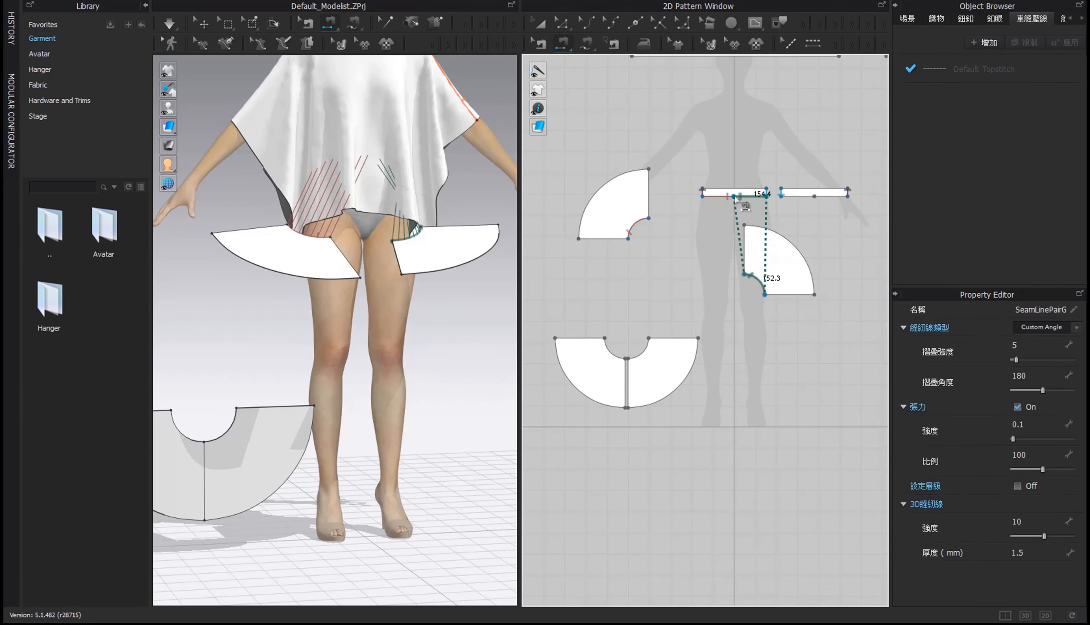
Reverse the sewing direction of the seam between the upper-right quarter's inner arc and the left waist strip
{"action": "left_click", "coordinate": [585, 47]}
{"action": "right_click", "coordinate": [755, 281]}
{"action": "left_click", "coordinate": [543, 44]}
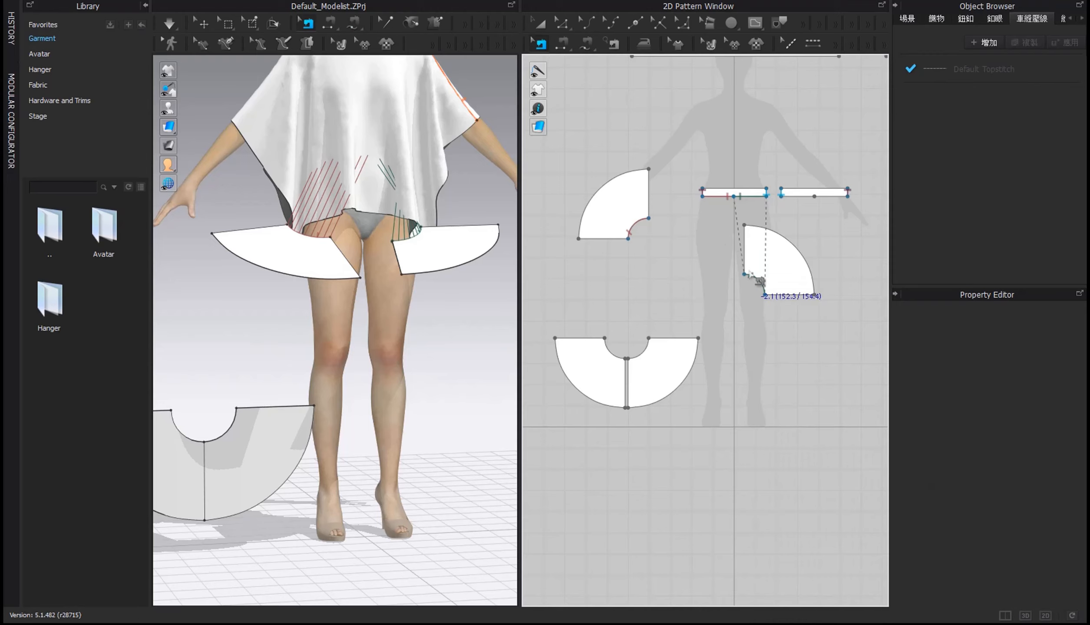
{"action": "right_click", "coordinate": [749, 272]}
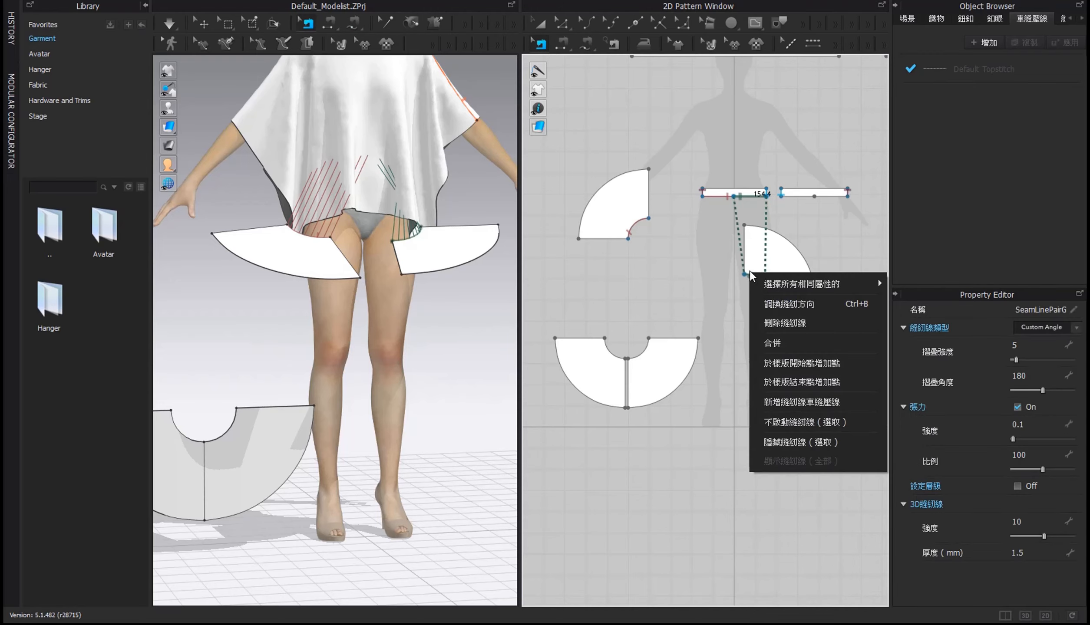
{"action": "left_click", "coordinate": [776, 305]}
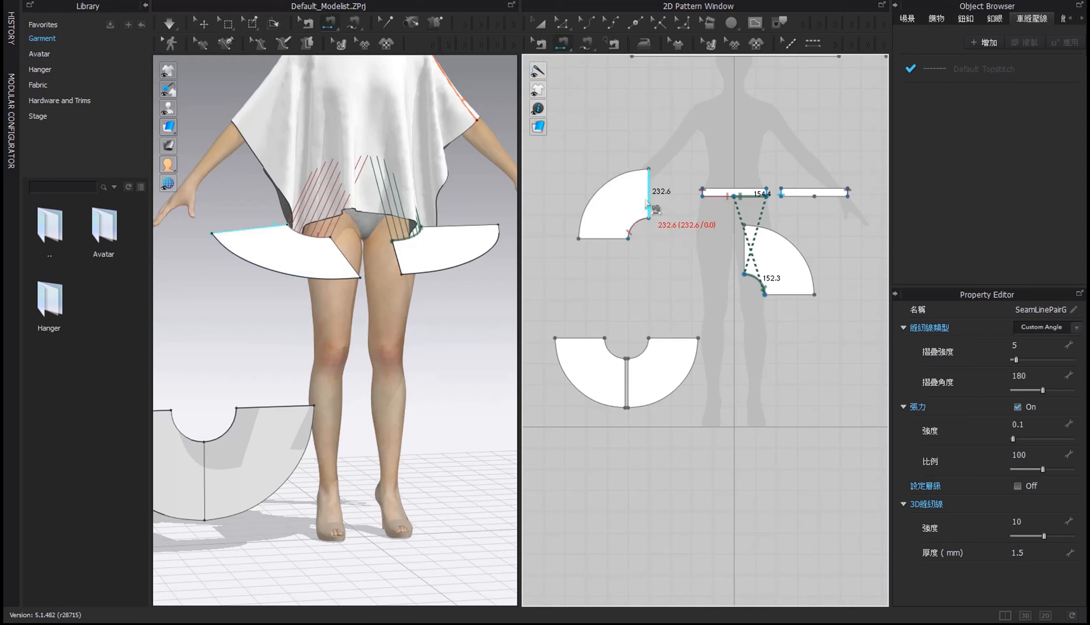
Try sewing the vertical straight edges of the two raised quarters together, and remove that seam
{"action": "left_click", "coordinate": [648, 204]}
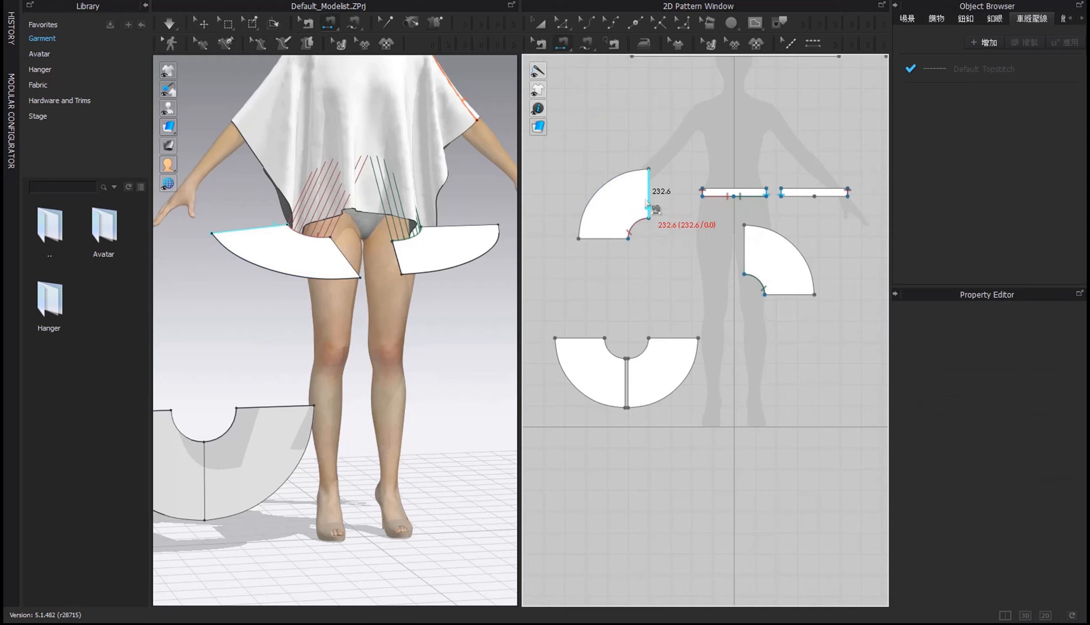
{"action": "left_click", "coordinate": [740, 256]}
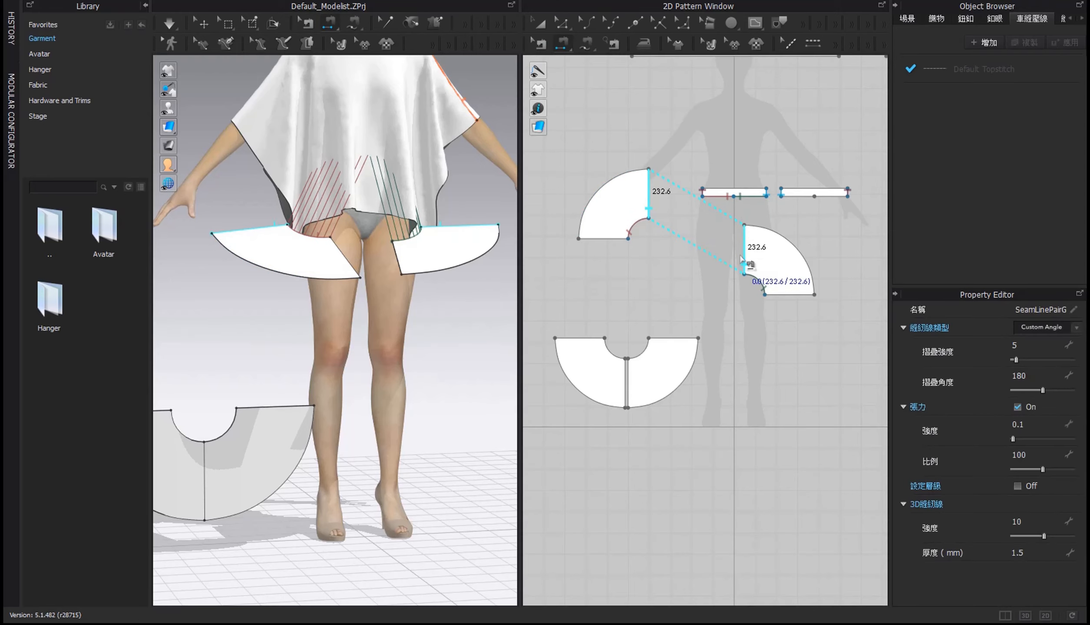
{"action": "left_click", "coordinate": [541, 43]}
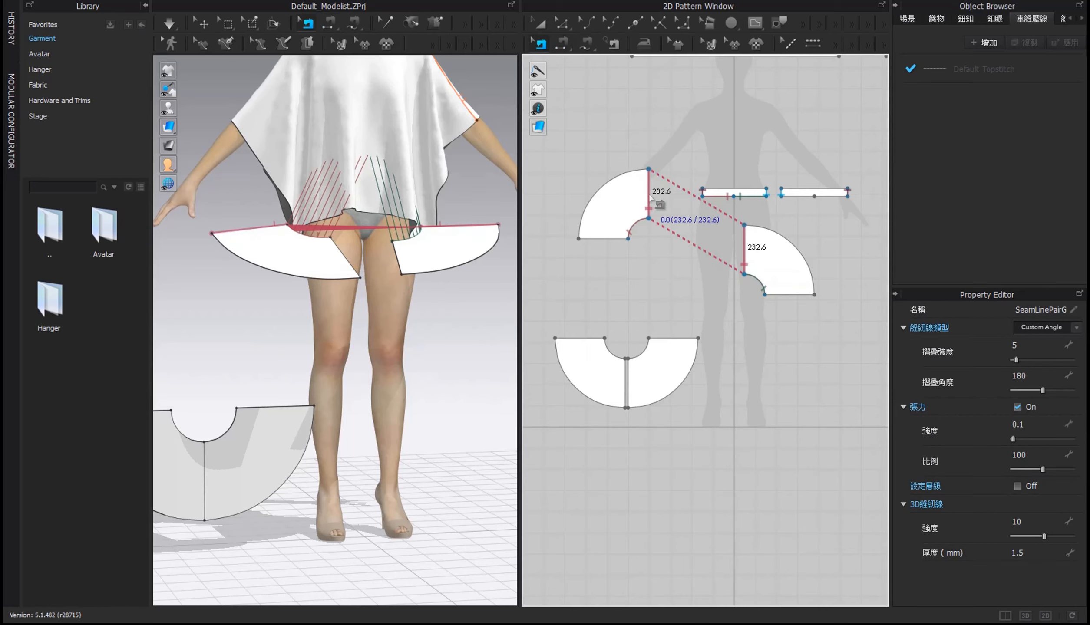
{"action": "left_click", "coordinate": [650, 197]}
Sew the horizontal straight edges of the two raised quarters together and reverse the seam's direction
{"action": "left_click", "coordinate": [565, 44]}
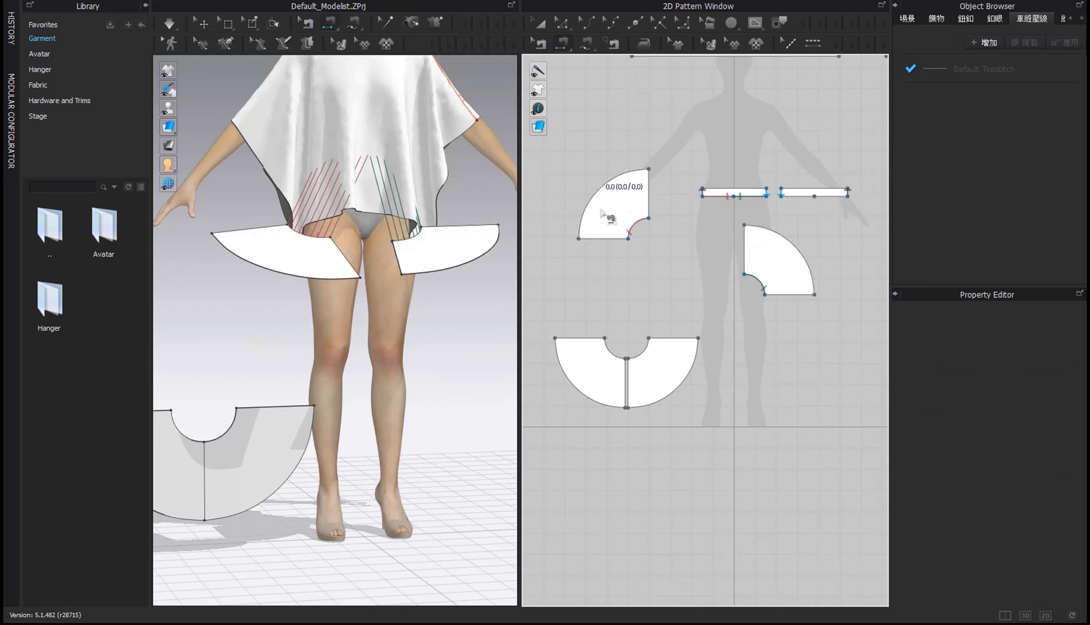
{"action": "left_click", "coordinate": [615, 238]}
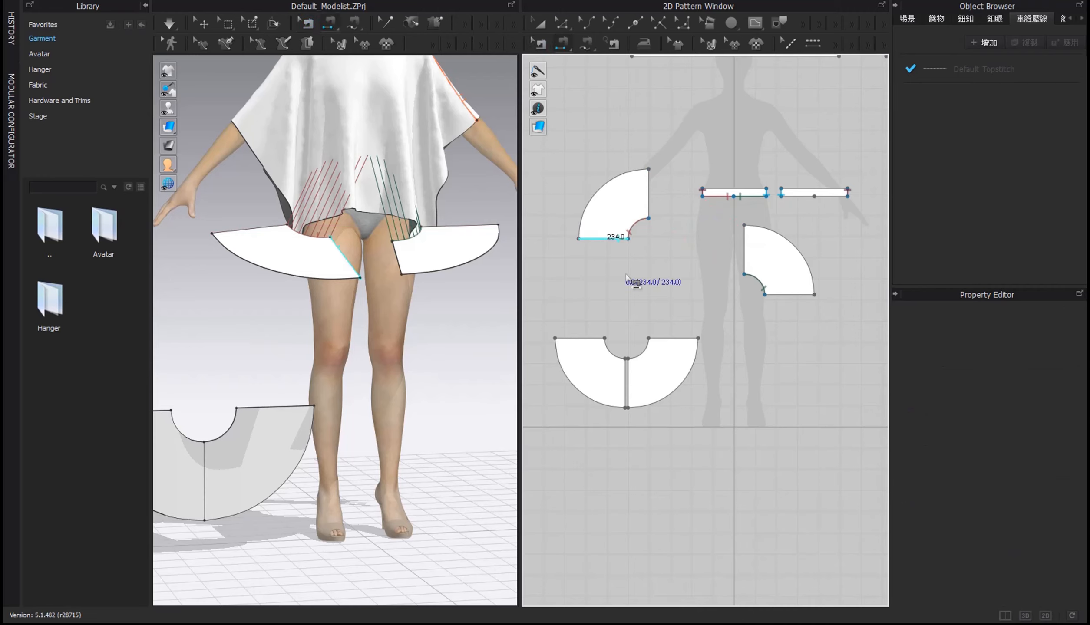
{"action": "left_click", "coordinate": [800, 296]}
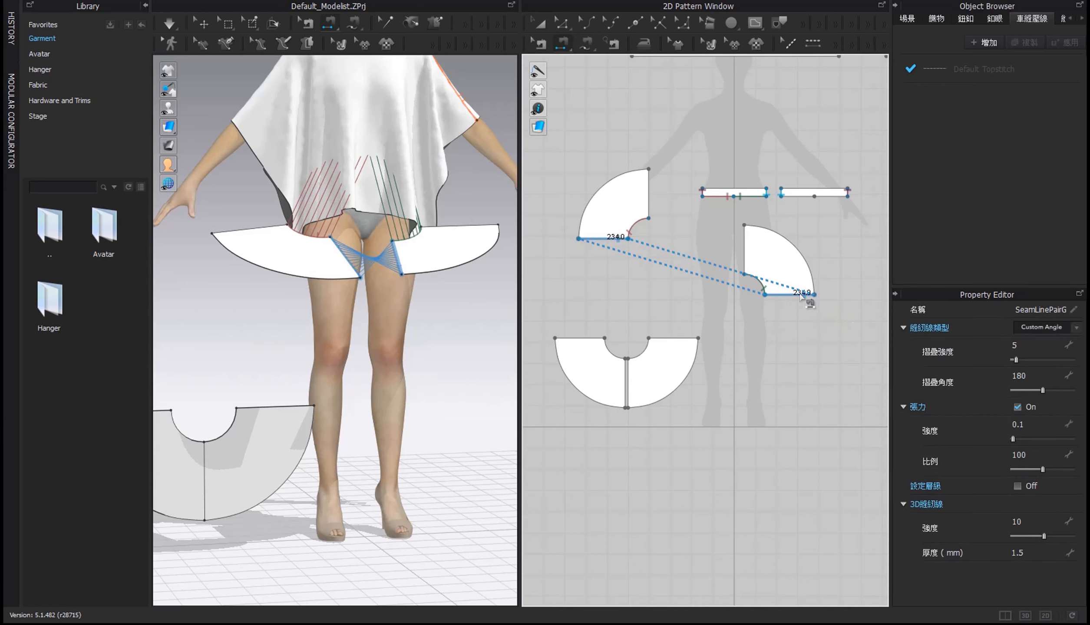
{"action": "left_click", "coordinate": [540, 46]}
{"action": "right_click", "coordinate": [588, 241]}
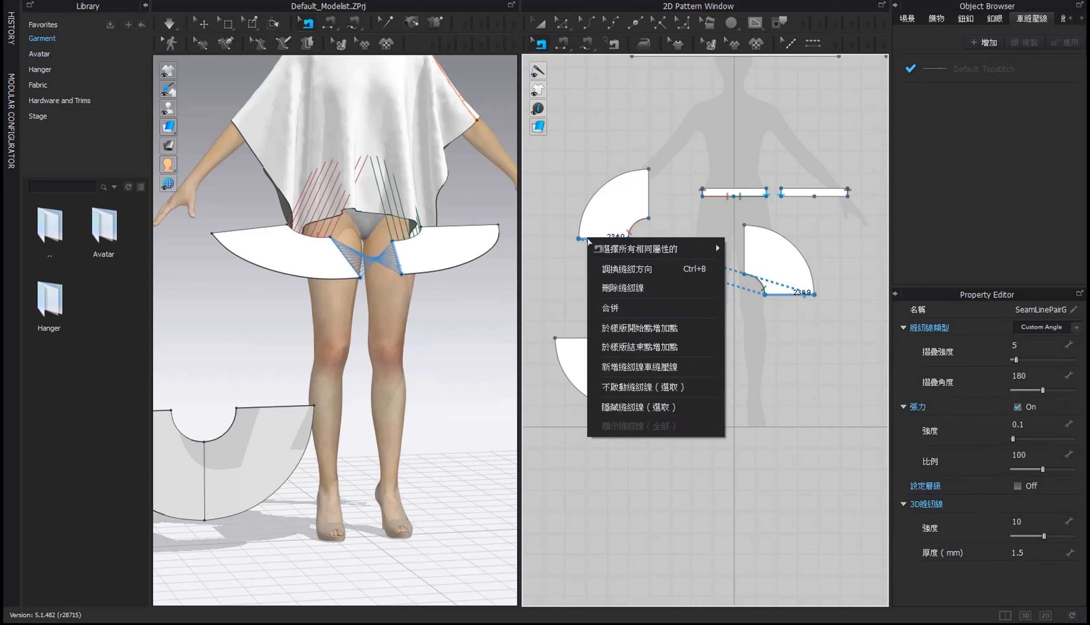
{"action": "left_click", "coordinate": [616, 273]}
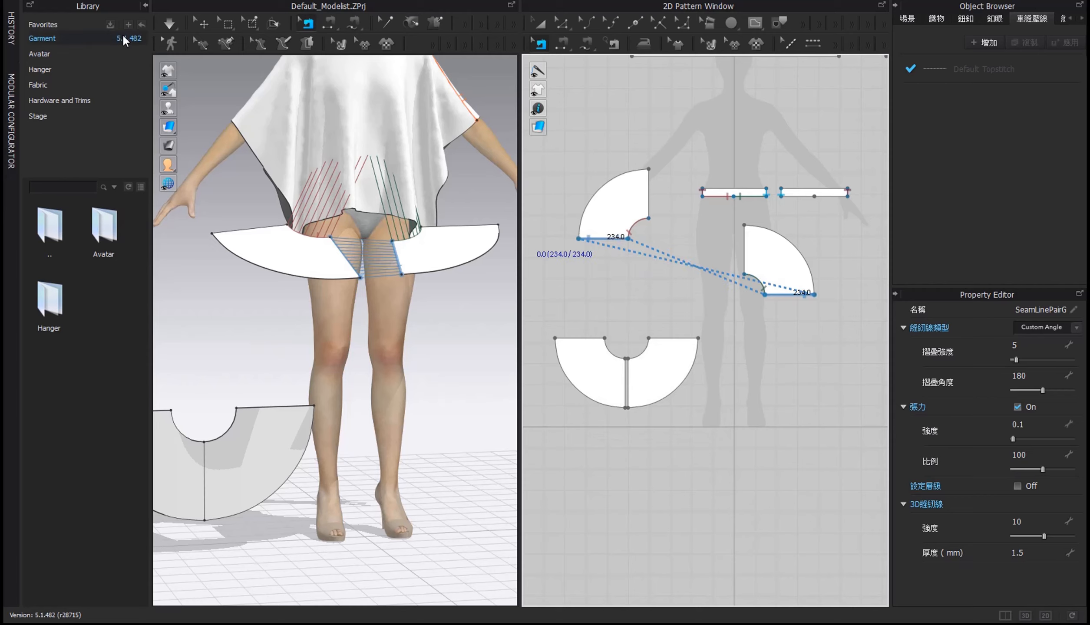
Simulate the garment and pull the top's front panel outward, away from the avatar's body
{"action": "left_click", "coordinate": [170, 26]}
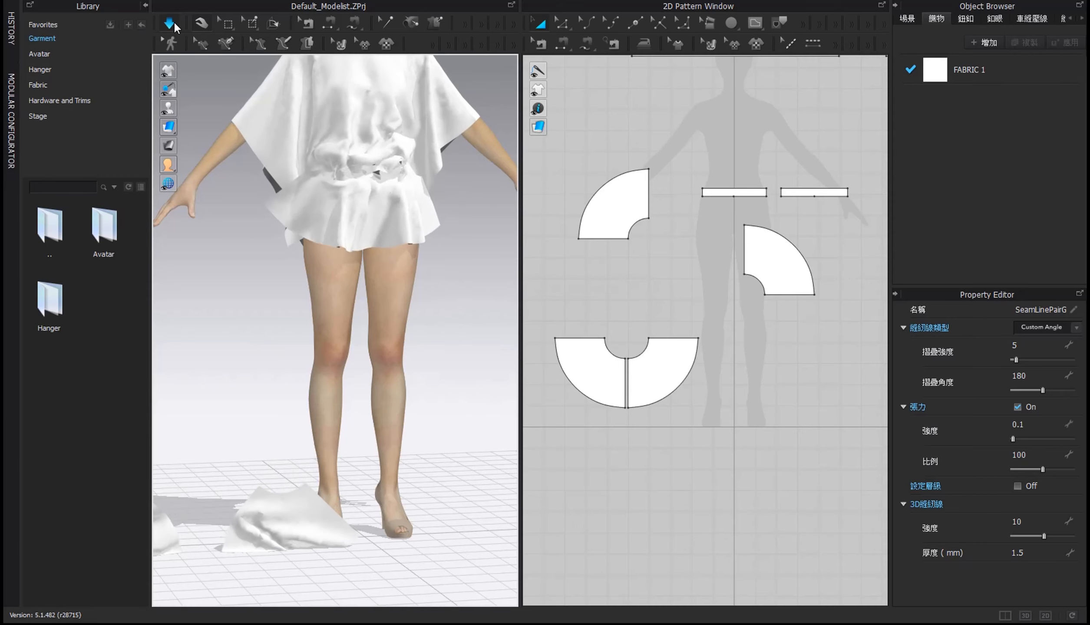
{"action": "right_click_drag", "start_coordinate": [356, 251], "coordinate": [428, 247]}
{"action": "left_click_drag", "start_coordinate": [354, 115], "coordinate": [517, 134]}
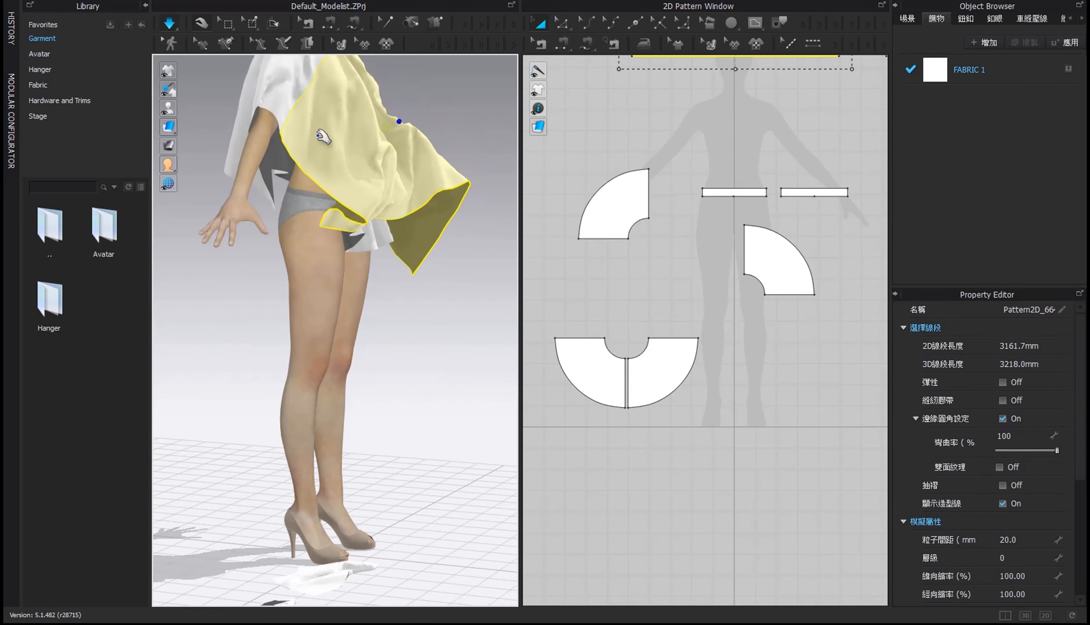
{"action": "left_click_drag", "start_coordinate": [370, 225], "coordinate": [413, 237]}
Pull the top's back panel and its hem downward over the avatar's back during the simulation
{"action": "right_click_drag", "start_coordinate": [266, 192], "coordinate": [409, 196]}
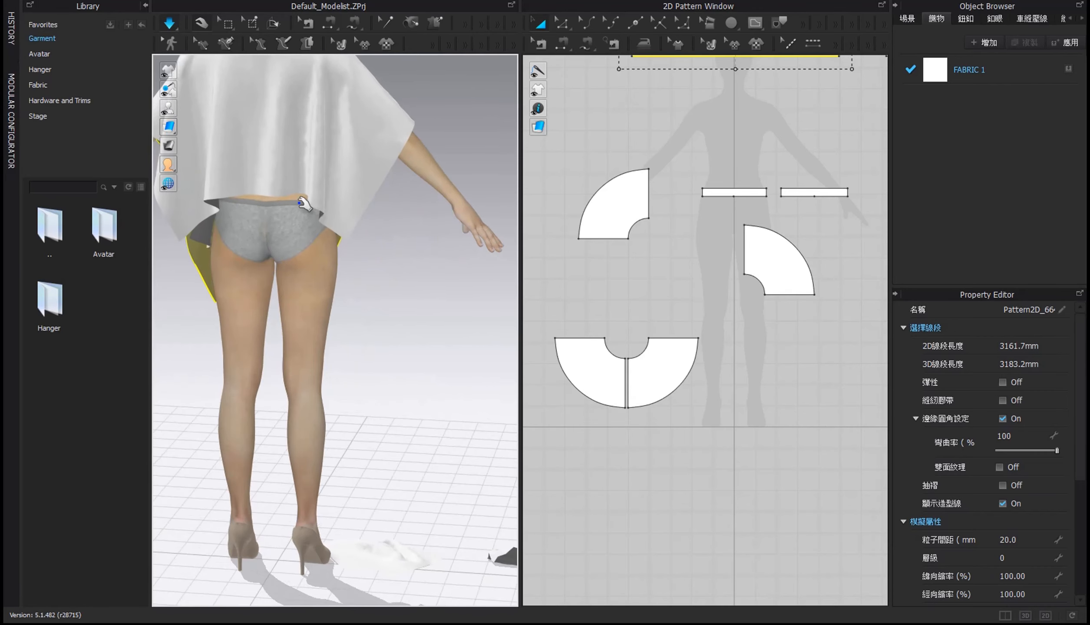
{"action": "scroll", "coordinate": [304, 209], "scroll_direction": "down", "scroll_amount": 3}
{"action": "right_click_drag", "start_coordinate": [304, 209], "coordinate": [323, 200]}
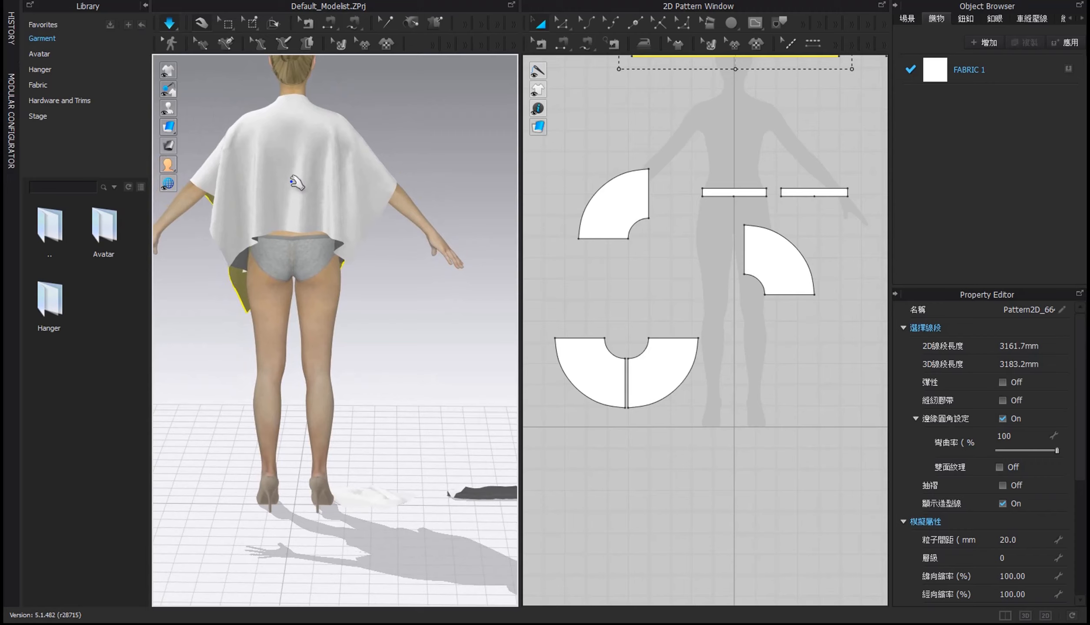
{"action": "left_click_drag", "start_coordinate": [292, 182], "coordinate": [298, 201]}
{"action": "left_click_drag", "start_coordinate": [298, 241], "coordinate": [297, 270]}
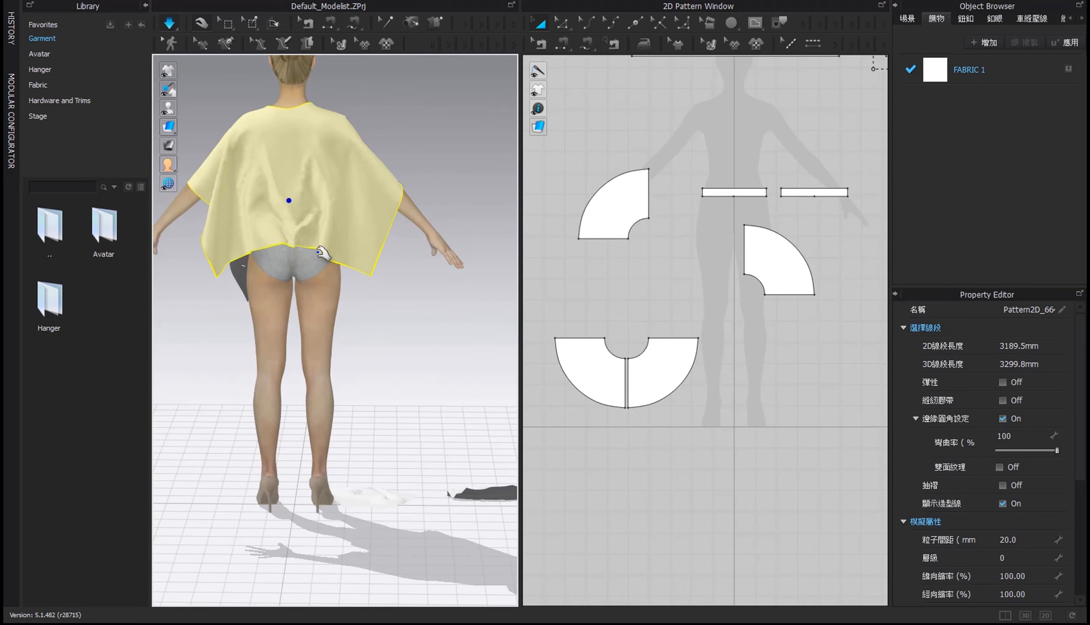
Collapse the library and reset the 3D arrangement of the pattern pieces around the avatar
{"action": "right_click_drag", "start_coordinate": [348, 243], "coordinate": [212, 251]}
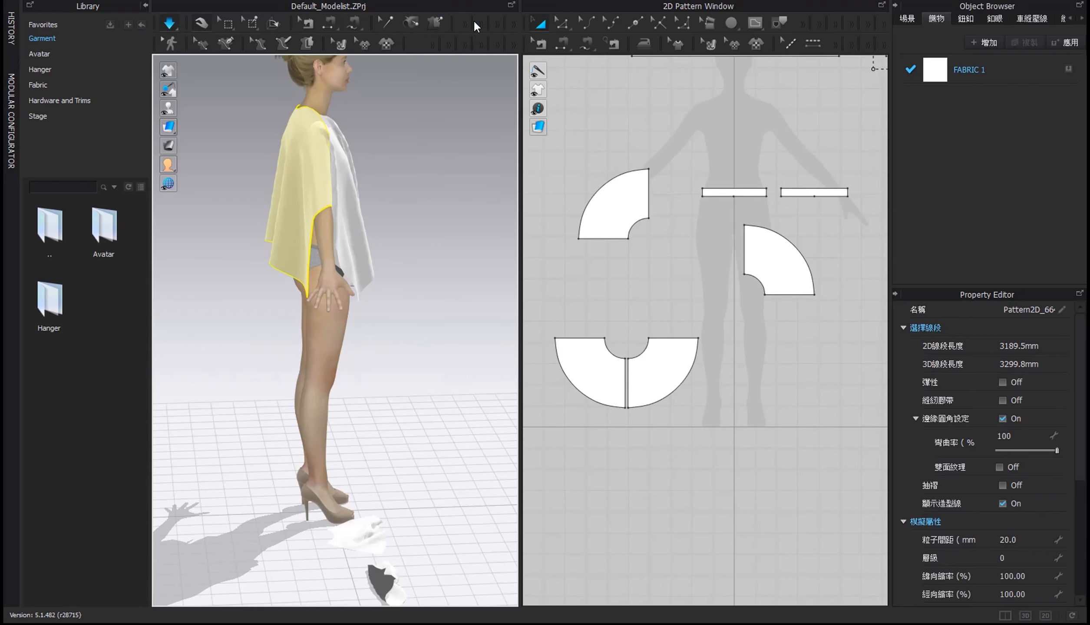
{"action": "left_click", "coordinate": [145, 5]}
{"action": "left_click", "coordinate": [363, 25]}
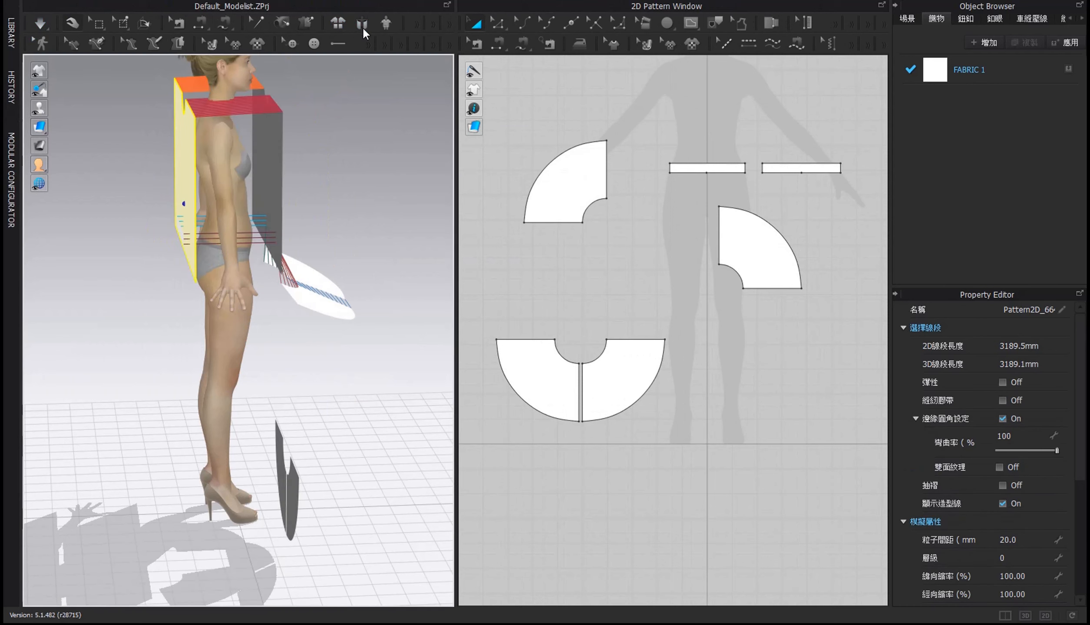
Move the left one of the two lower ring quarters from in front of the avatar to behind its legs
{"action": "right_click_drag", "start_coordinate": [361, 178], "coordinate": [334, 161]}
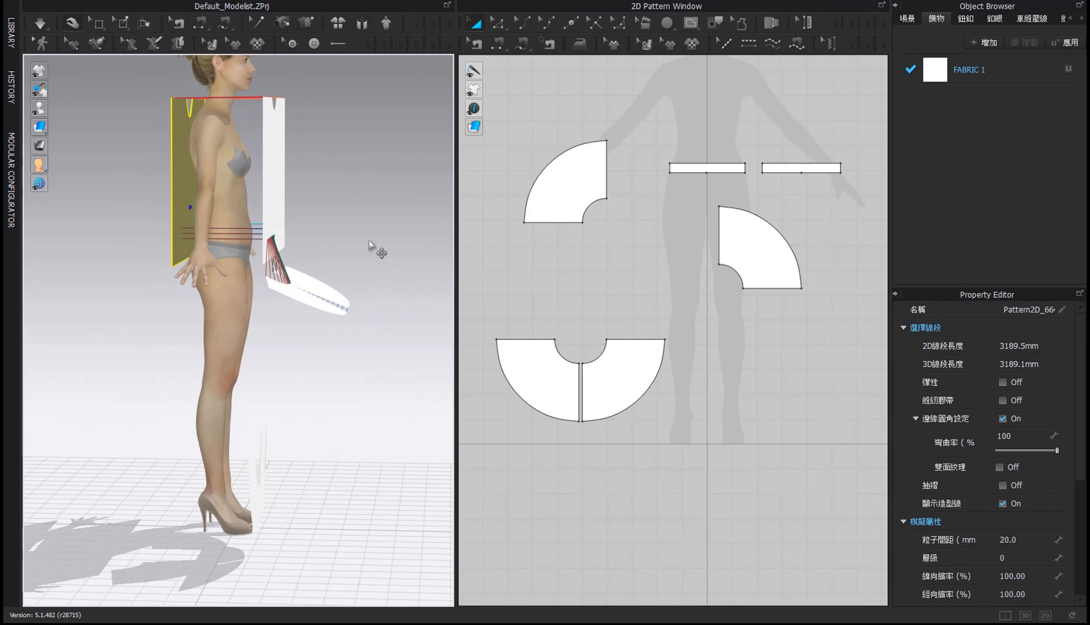
{"action": "left_click", "coordinate": [517, 344]}
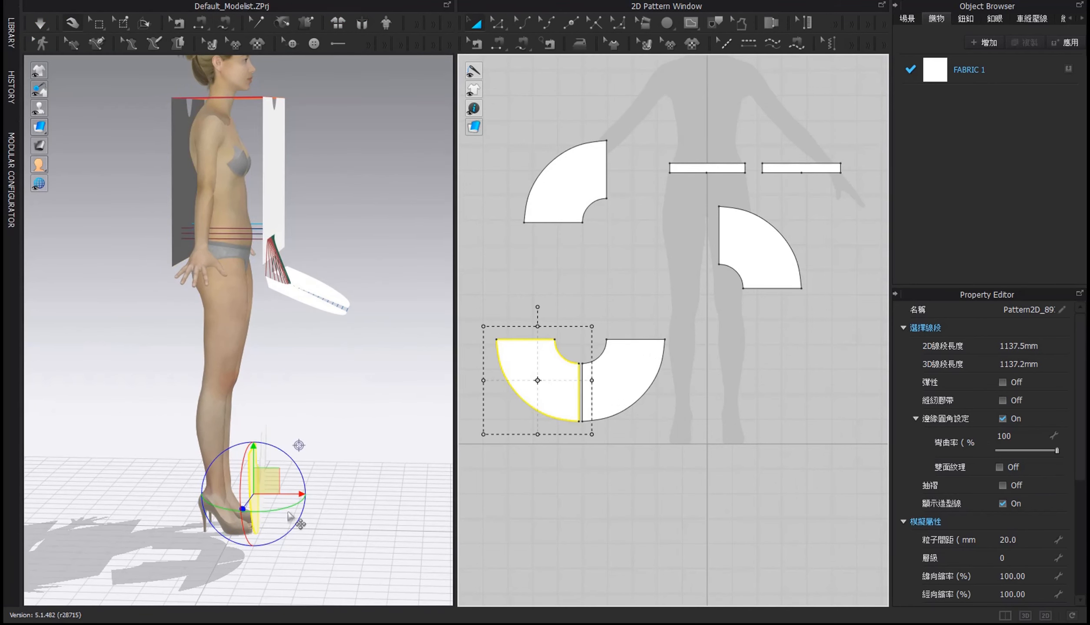
{"action": "left_click_drag", "start_coordinate": [289, 501], "coordinate": [169, 506]}
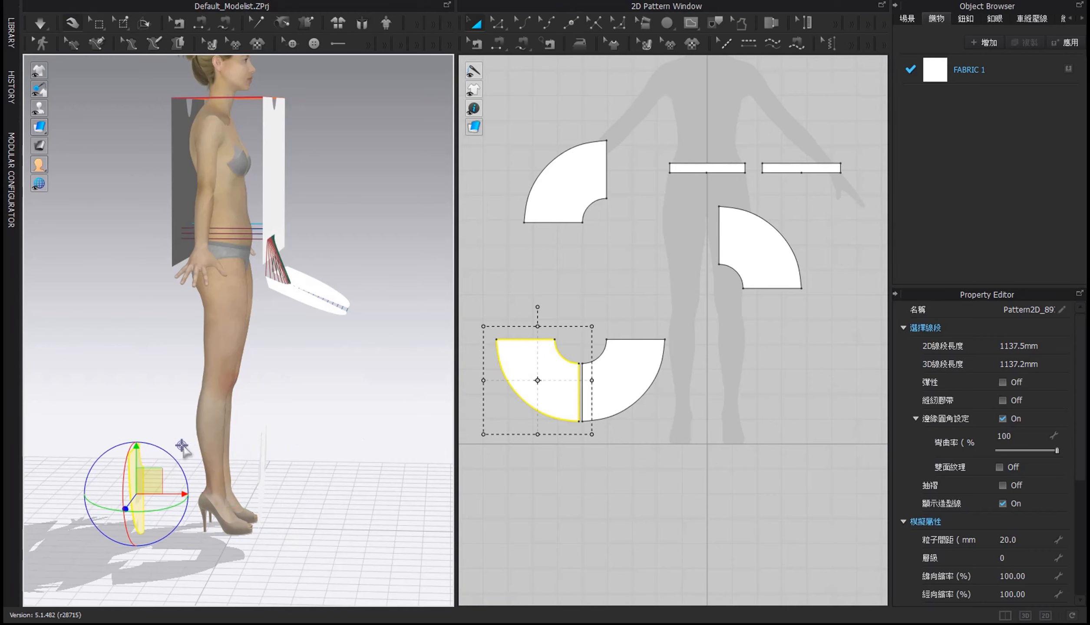
Rotate the quarter behind the avatar to lie flat and raise it to hip level below the top's back panel
{"action": "right_click_drag", "start_coordinate": [169, 506], "coordinate": [281, 455]}
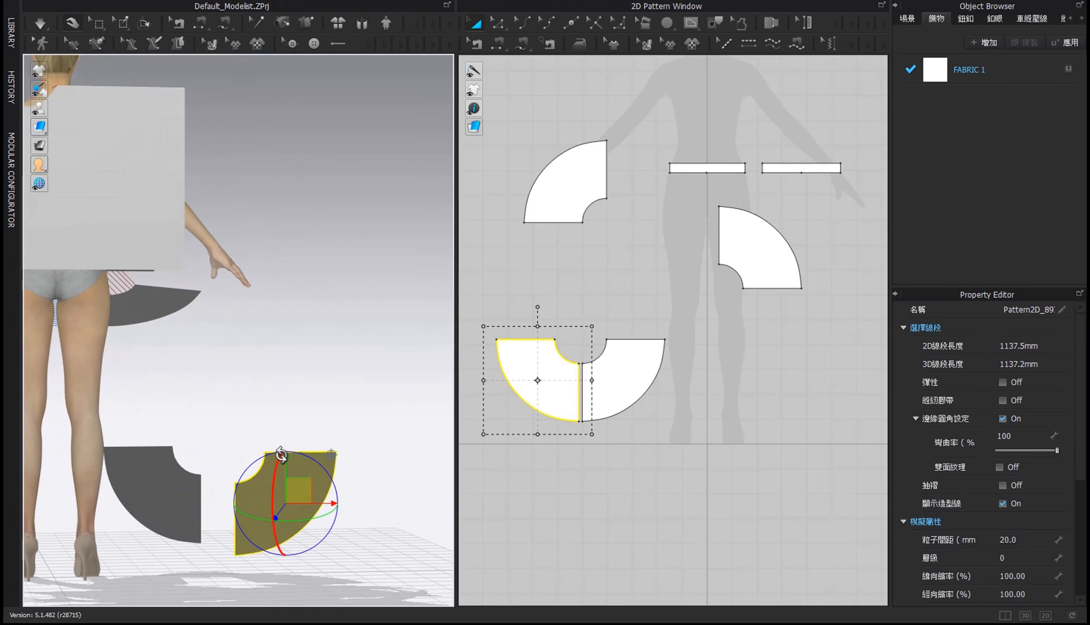
{"action": "left_click_drag", "start_coordinate": [280, 457], "coordinate": [258, 584]}
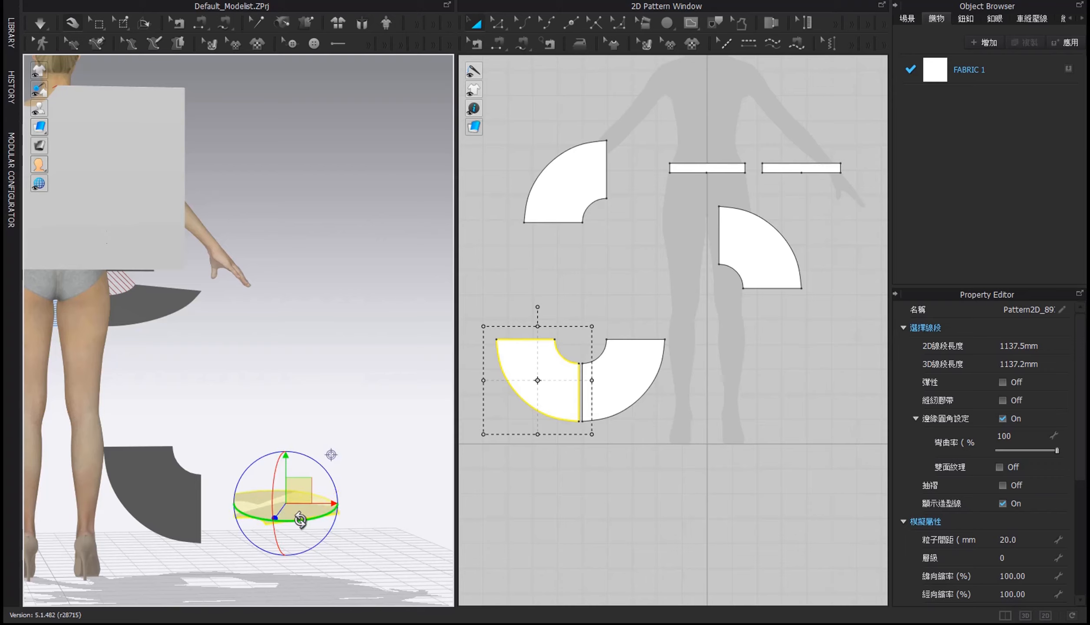
{"action": "left_click_drag", "start_coordinate": [301, 520], "coordinate": [179, 535]}
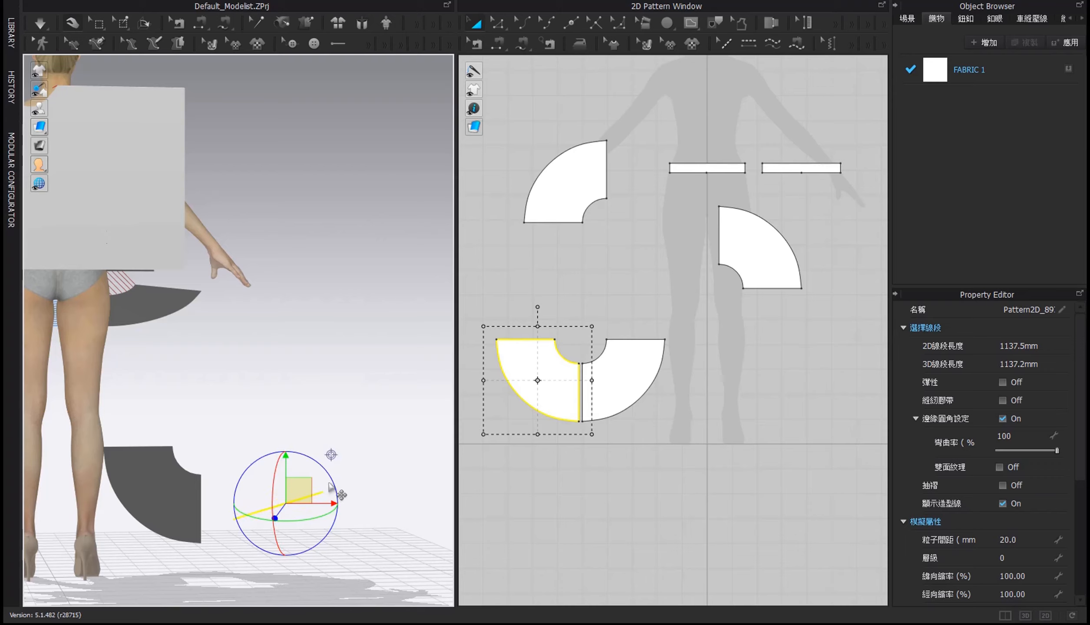
{"action": "left_click_drag", "start_coordinate": [333, 482], "coordinate": [128, 318]}
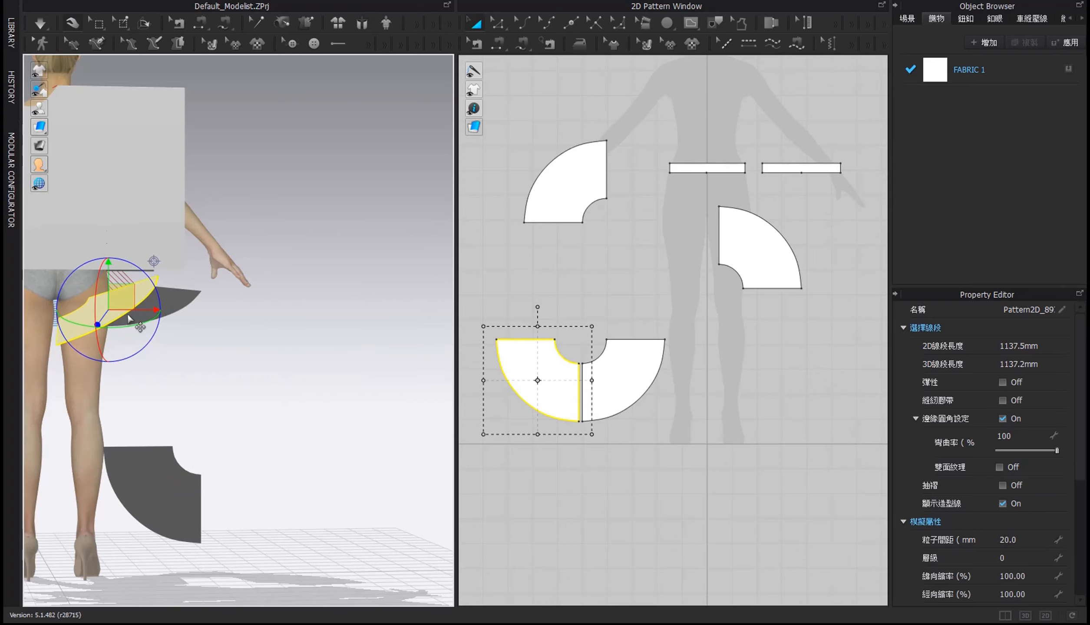
{"action": "left_click_drag", "start_coordinate": [152, 283], "coordinate": [159, 300]}
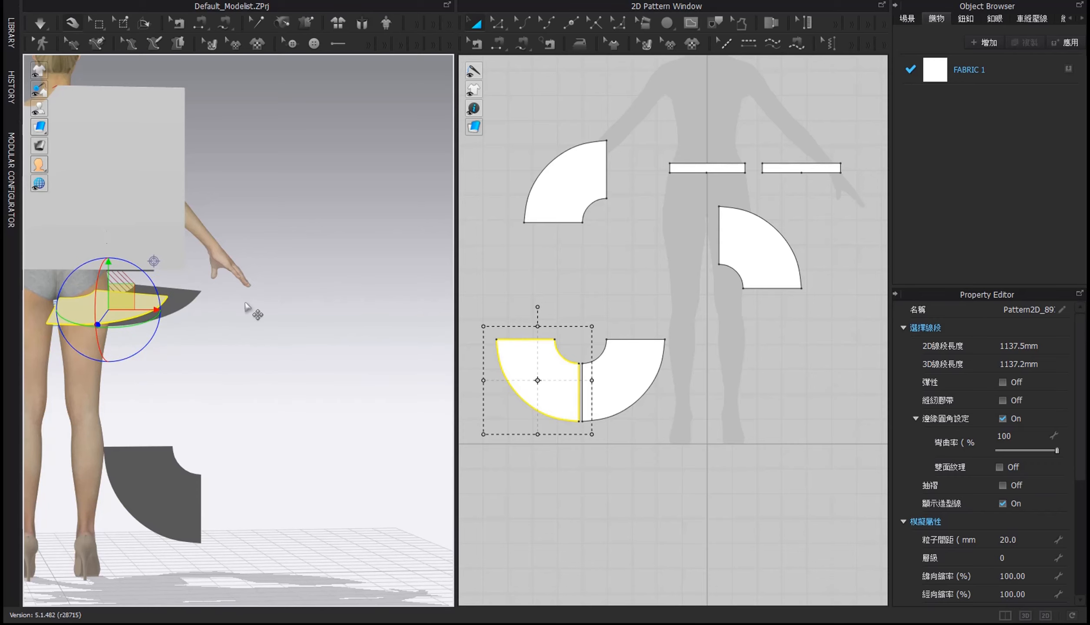
{"action": "right_click_drag", "start_coordinate": [232, 307], "coordinate": [203, 314]}
{"action": "middle_click_drag", "start_coordinate": [203, 314], "coordinate": [327, 330]}
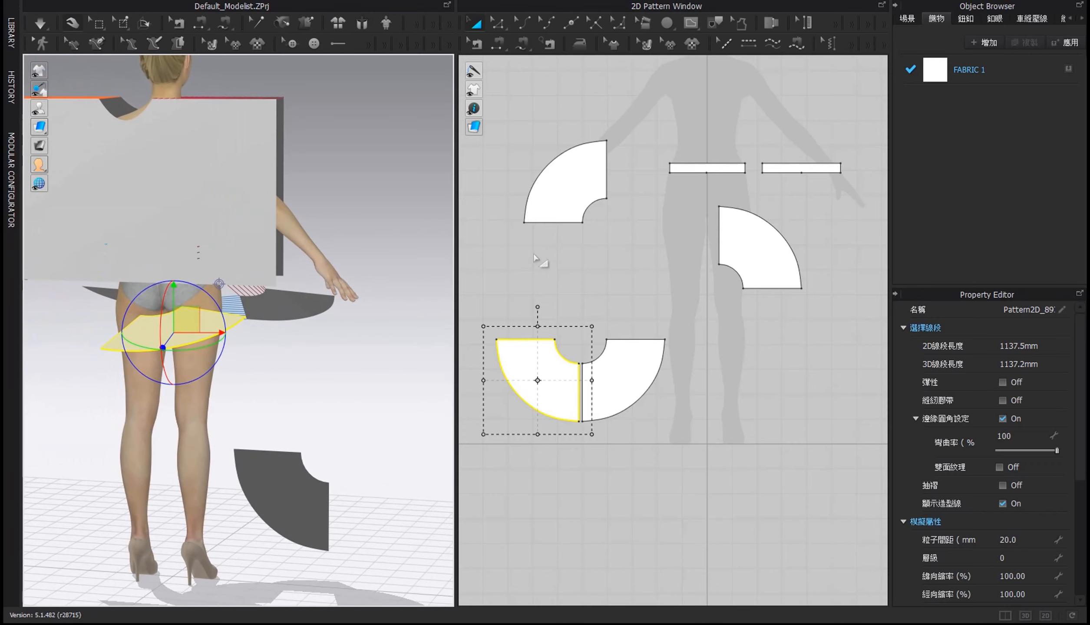
Sew the raised back quarter's inner arc to the right half of the right waist strip's lower edge
{"action": "left_click", "coordinate": [499, 42]}
{"action": "left_click", "coordinate": [560, 351]}
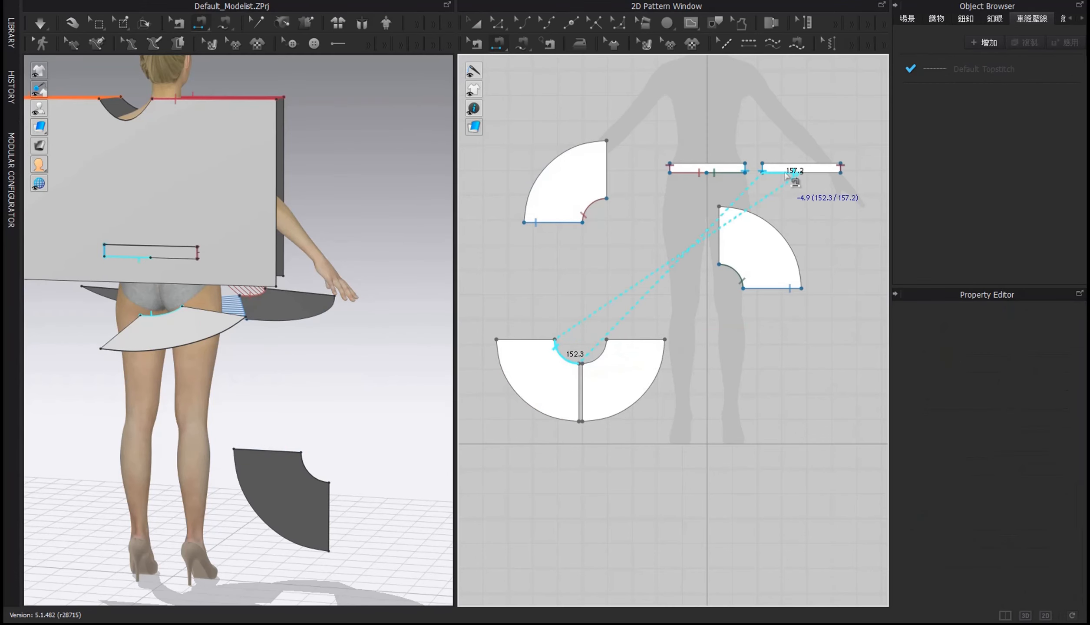
{"action": "left_click", "coordinate": [815, 174]}
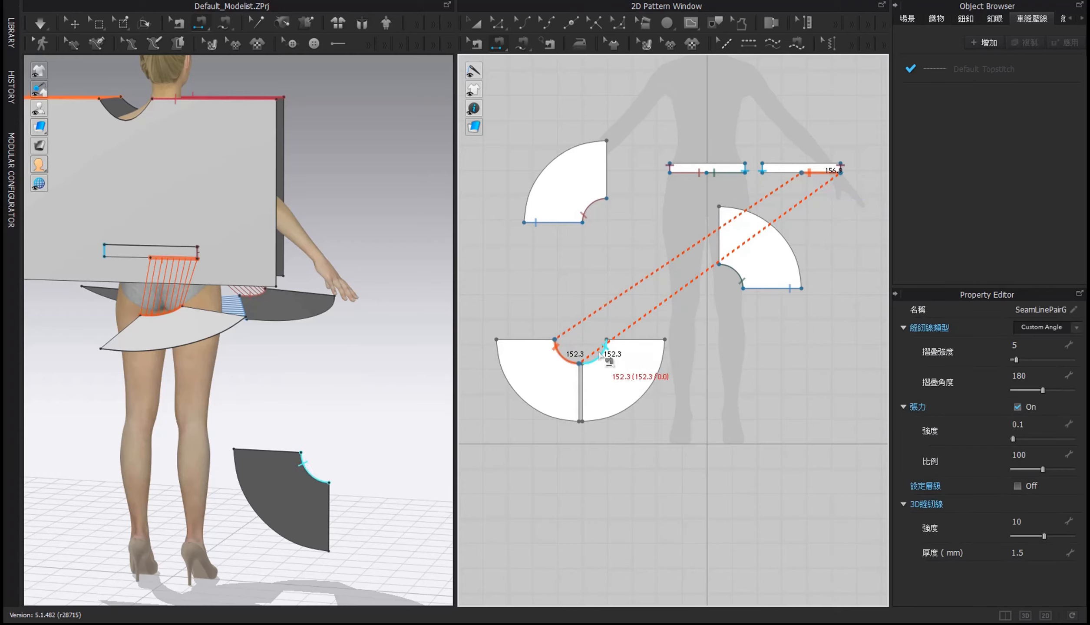
{"action": "left_click", "coordinate": [599, 356]}
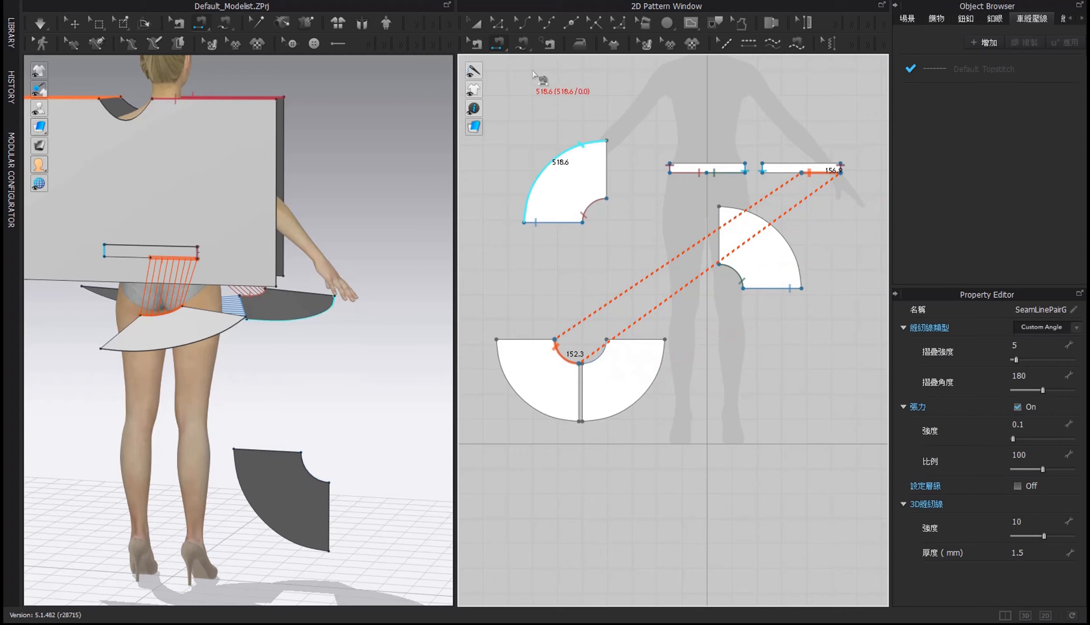
Rotate the remaining lower ring quarter to lie flat and turn its inner arc toward the avatar
{"action": "left_click", "coordinate": [477, 24]}
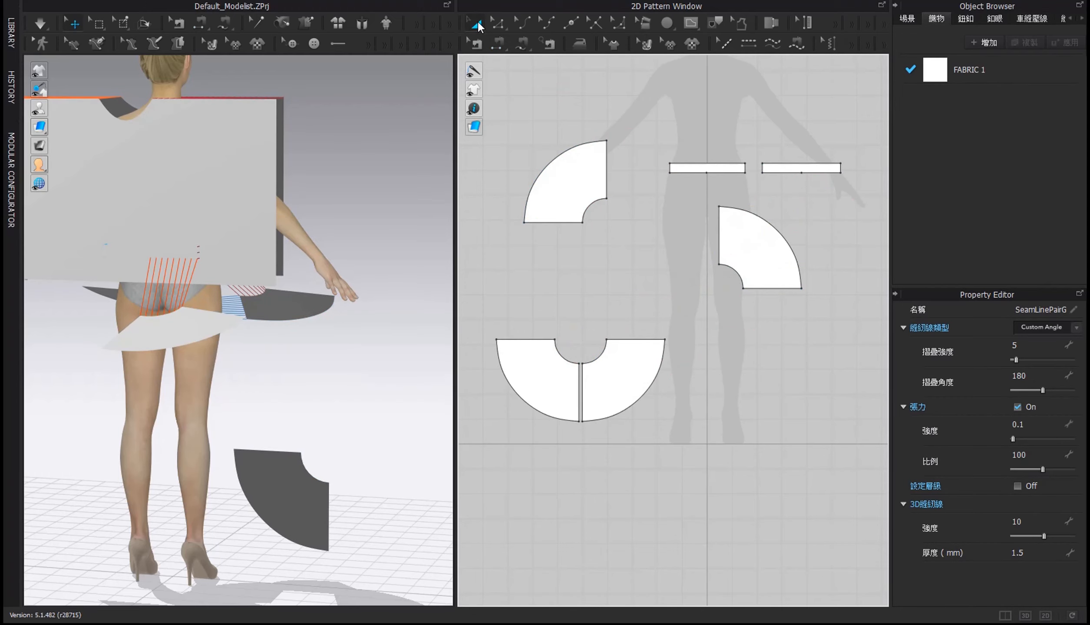
{"action": "left_click", "coordinate": [264, 481]}
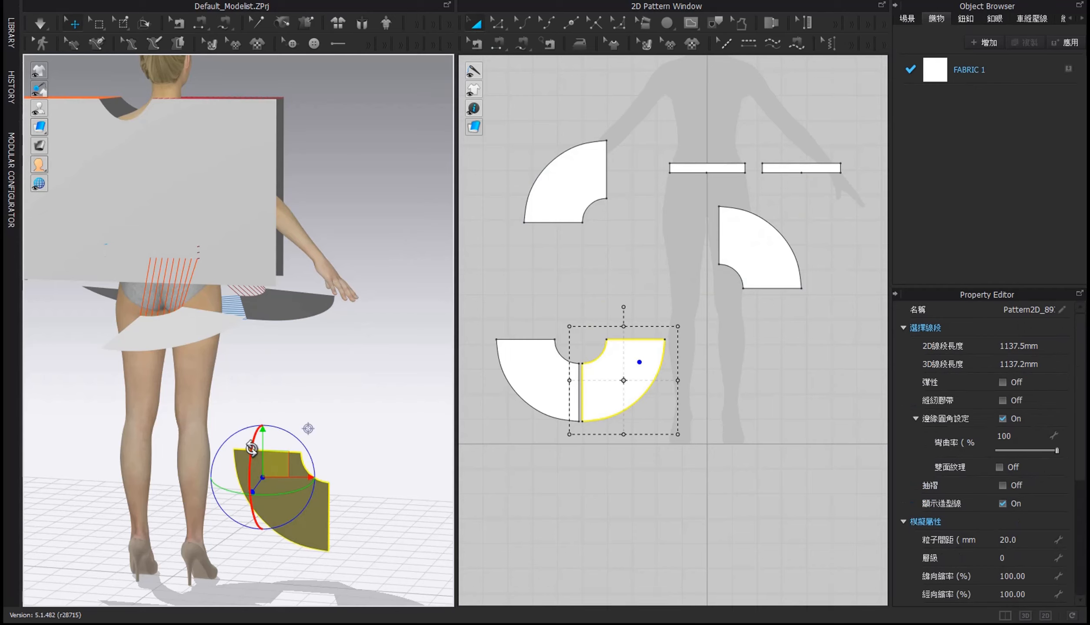
{"action": "left_click_drag", "start_coordinate": [251, 449], "coordinate": [263, 608]}
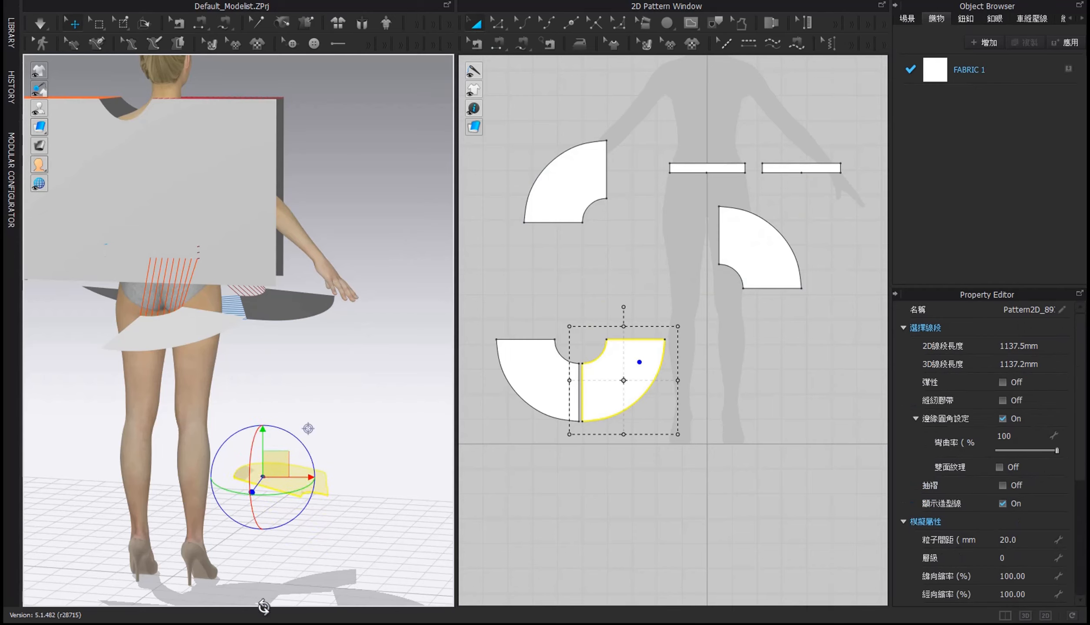
{"action": "left_click_drag", "start_coordinate": [239, 494], "coordinate": [383, 512]}
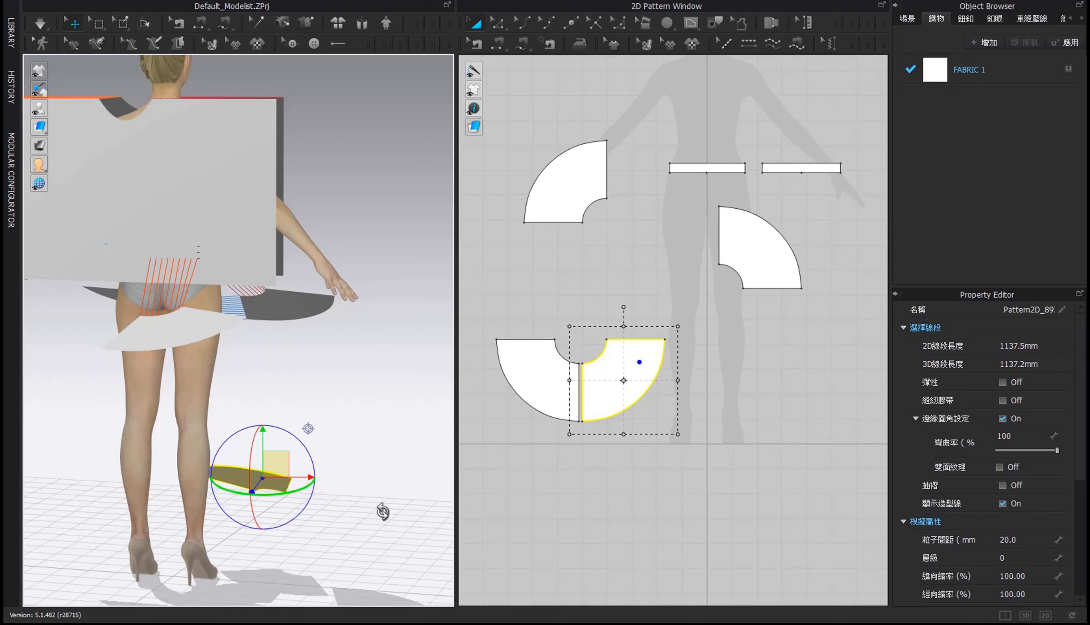
{"action": "mouse_move", "coordinate": [251, 482]}
{"action": "left_mouse_down"}
{"action": "mouse_move", "coordinate": [253, 508]}
{"action": "mouse_move", "coordinate": [256, 500]}
{"action": "left_mouse_up"}
Raise the remaining ring quarter to hip level and bring it in close behind the avatar
{"action": "left_click_drag", "start_coordinate": [278, 460], "coordinate": [107, 333]}
{"action": "middle_click_drag", "start_coordinate": [107, 333], "coordinate": [300, 341]}
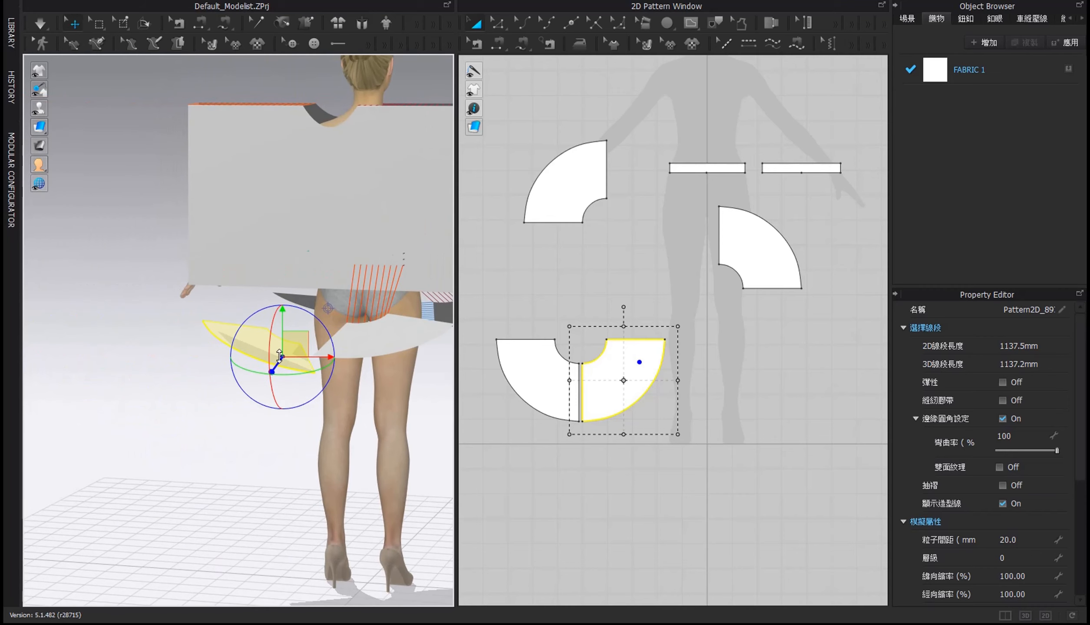
{"action": "left_click_drag", "start_coordinate": [278, 358], "coordinate": [194, 516]}
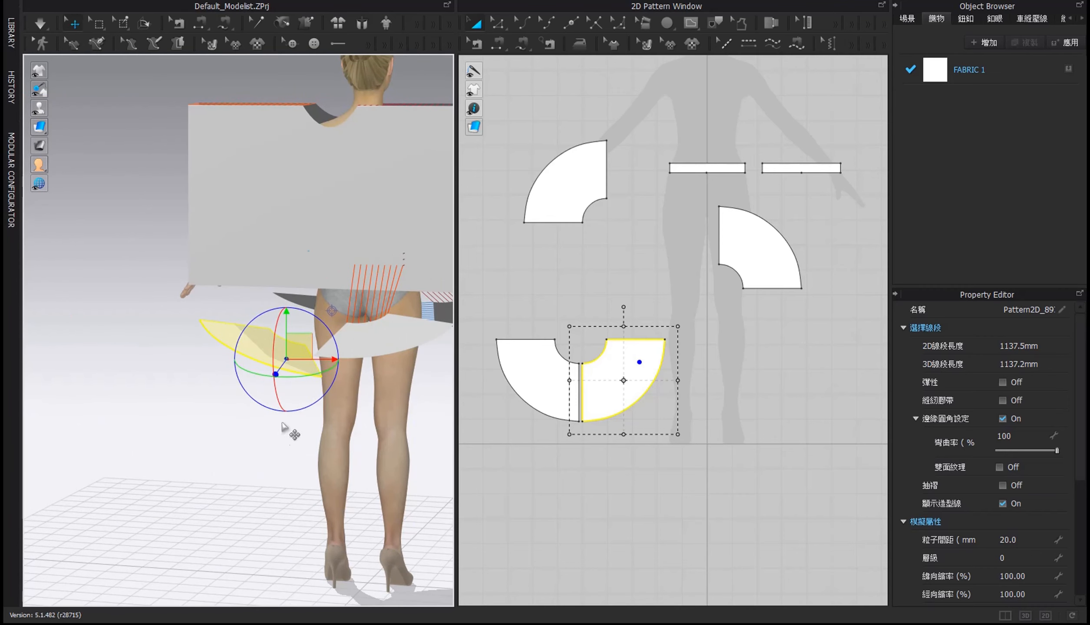
{"action": "right_click_drag", "start_coordinate": [248, 452], "coordinate": [390, 451]}
{"action": "key", "text": "4"}
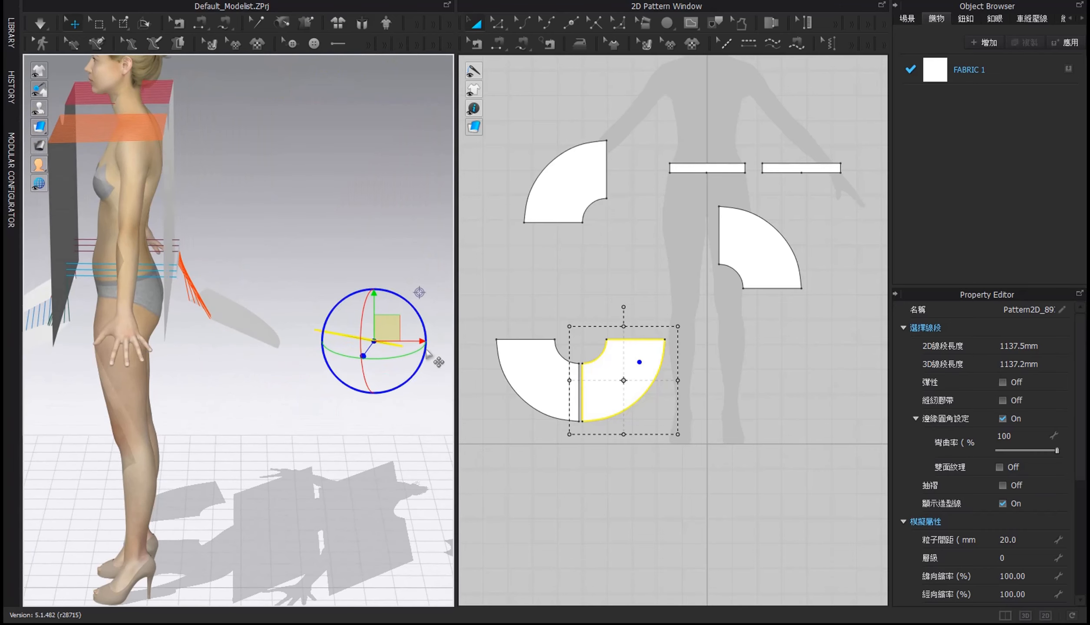
{"action": "left_click_drag", "start_coordinate": [308, 357], "coordinate": [243, 363]}
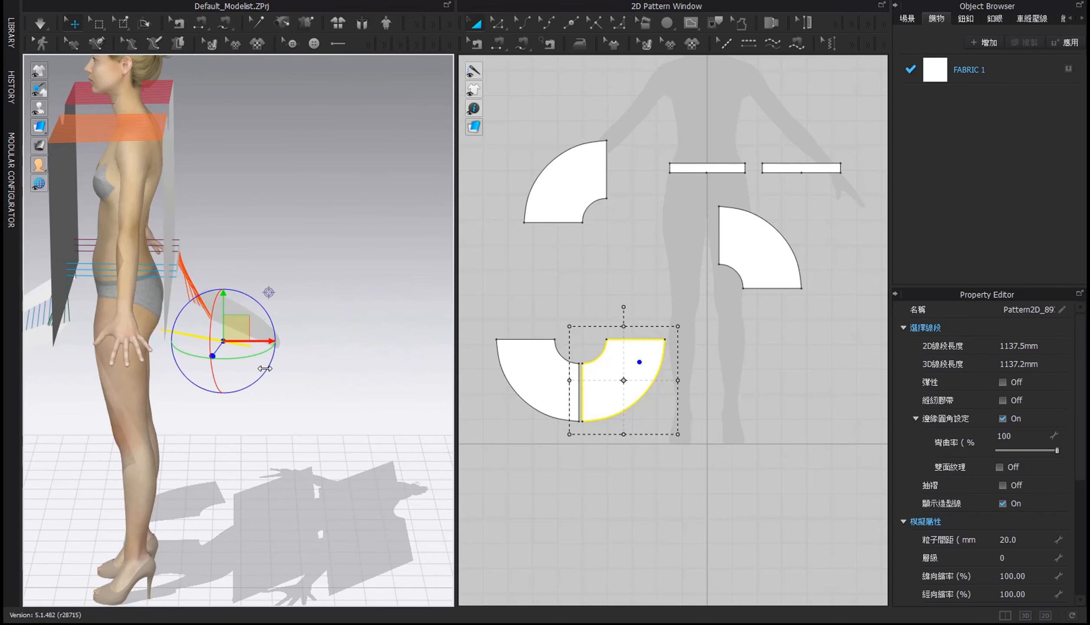
Shift the second back quarter sideways beside the first one and level its tilt
{"action": "right_click_drag", "start_coordinate": [243, 362], "coordinate": [211, 389]}
{"action": "right_click_drag", "start_coordinate": [214, 375], "coordinate": [184, 356]}
{"action": "middle_click_drag", "start_coordinate": [236, 355], "coordinate": [179, 373]}
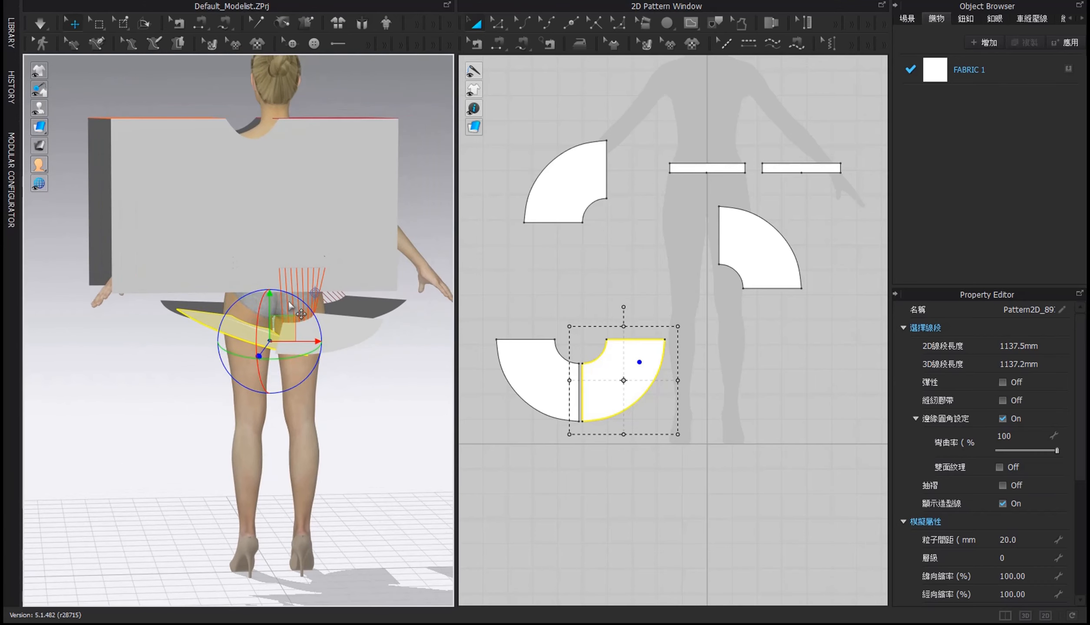
{"action": "left_click_drag", "start_coordinate": [289, 304], "coordinate": [189, 372]}
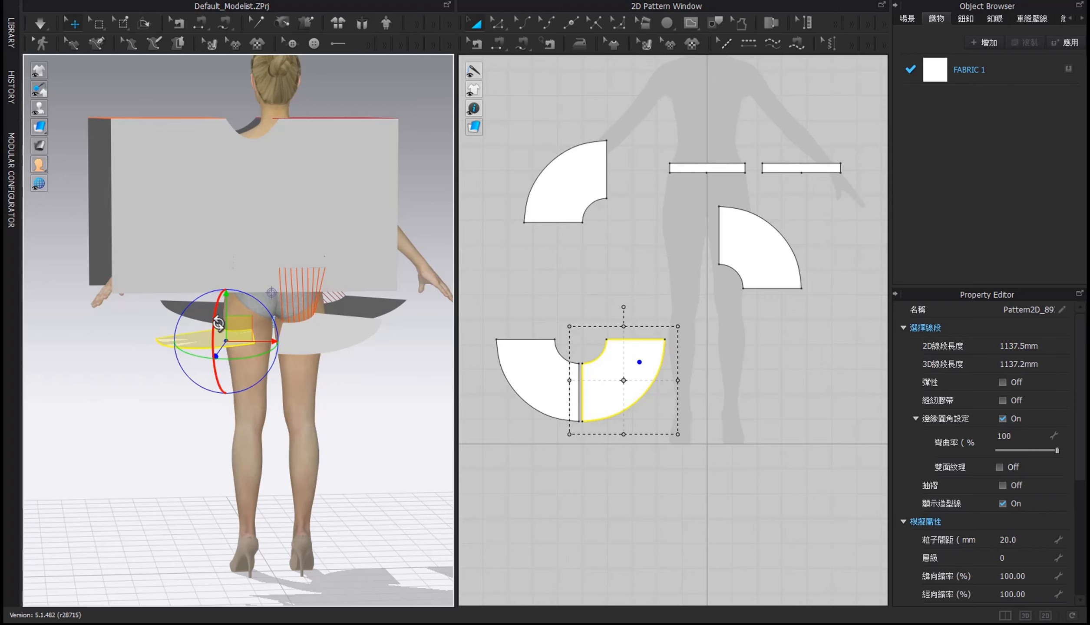
{"action": "left_click_drag", "start_coordinate": [216, 326], "coordinate": [219, 338]}
Move the top's back and front panels sideways to line them up with each other around the avatar
{"action": "left_click", "coordinate": [275, 212]}
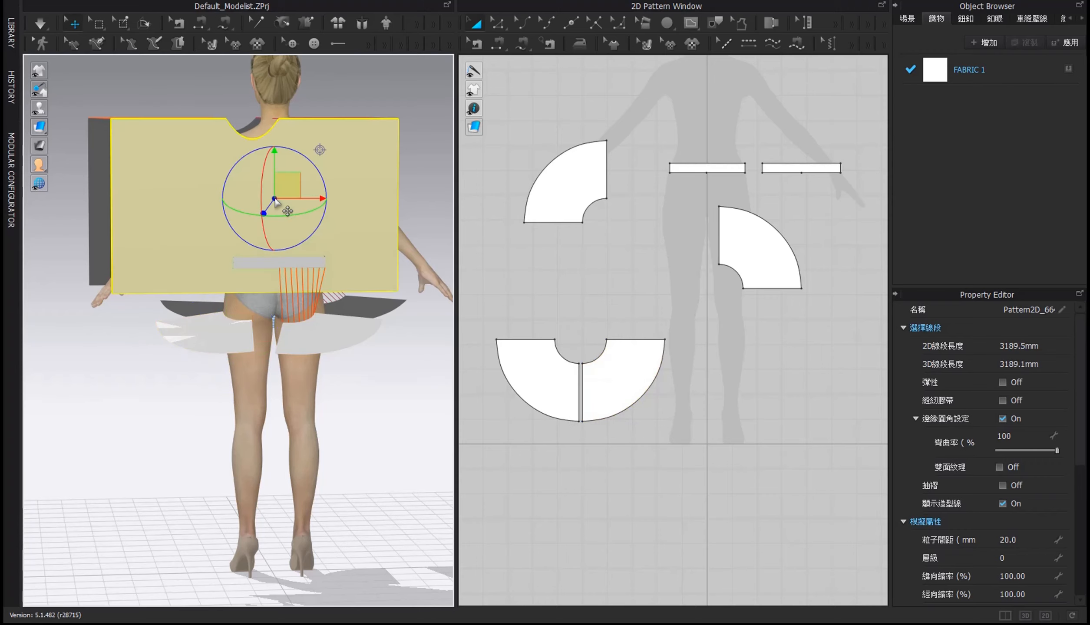
{"action": "left_click_drag", "start_coordinate": [285, 198], "coordinate": [319, 198]}
{"action": "left_click", "coordinate": [134, 176]}
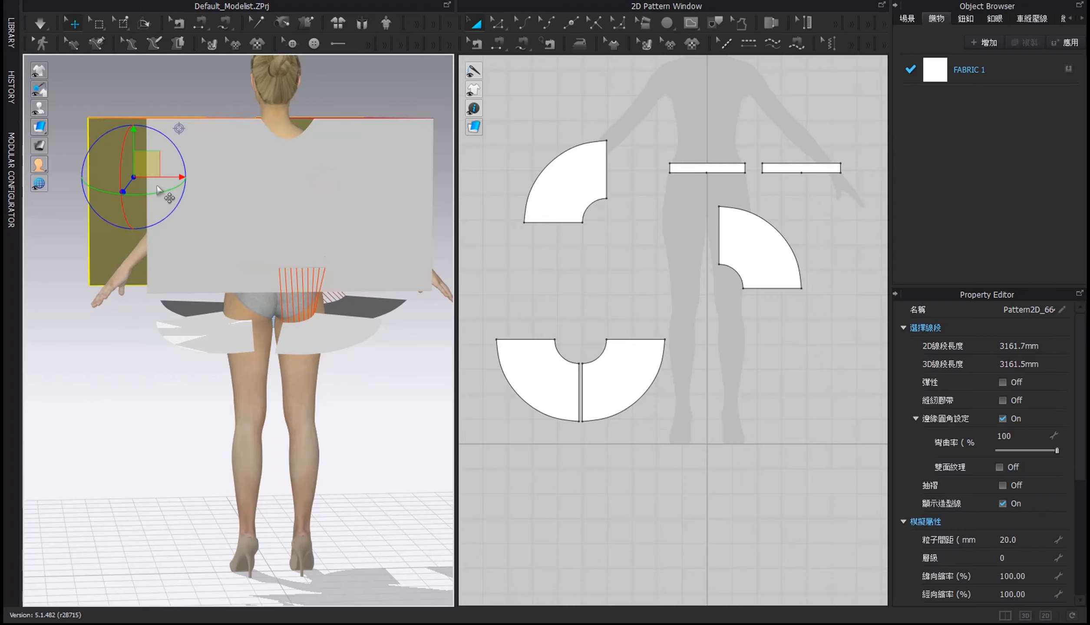
{"action": "left_click_drag", "start_coordinate": [186, 177], "coordinate": [246, 177]}
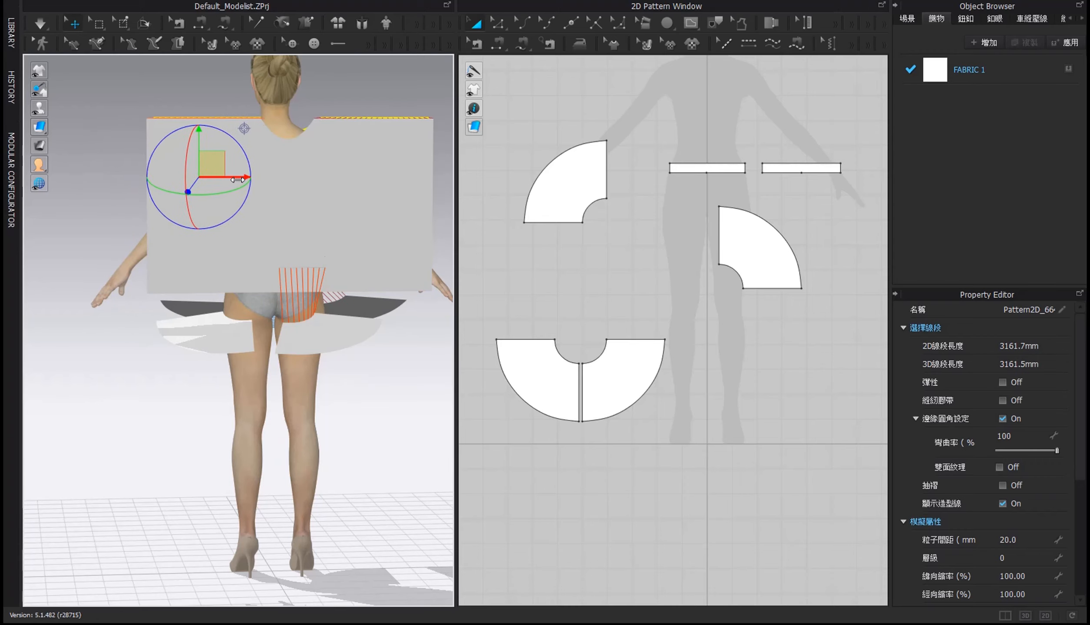
{"action": "scroll", "coordinate": [250, 179], "scroll_direction": "down", "scroll_amount": 3}
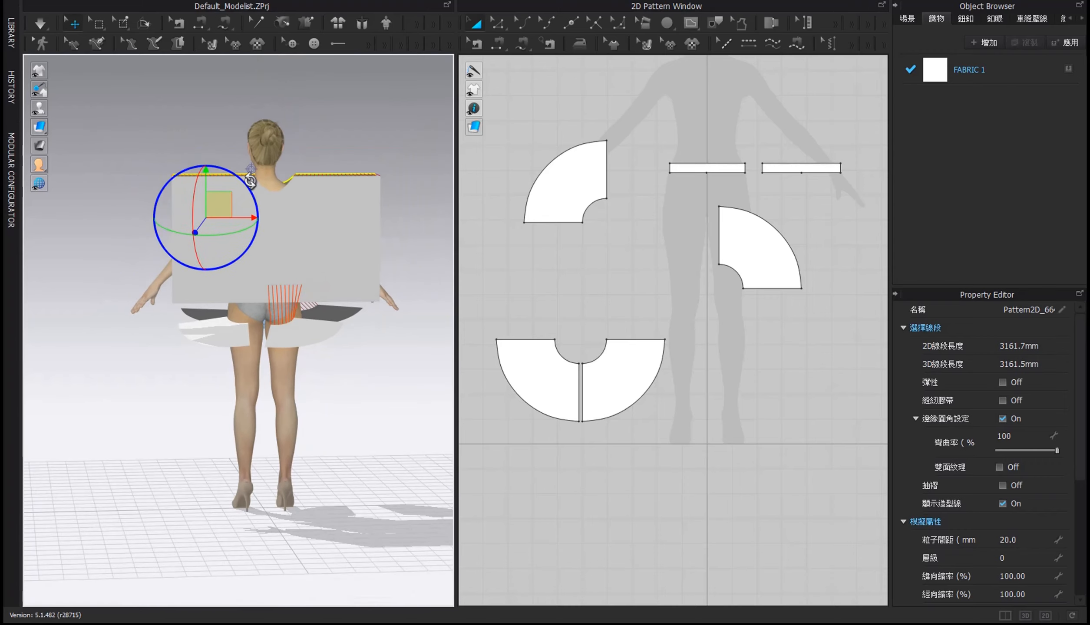
{"action": "mouse_move", "coordinate": [254, 184]}
{"action": "right_mouse_down"}
{"action": "mouse_move", "coordinate": [231, 188]}
{"action": "mouse_move", "coordinate": [244, 195]}
{"action": "right_mouse_up"}
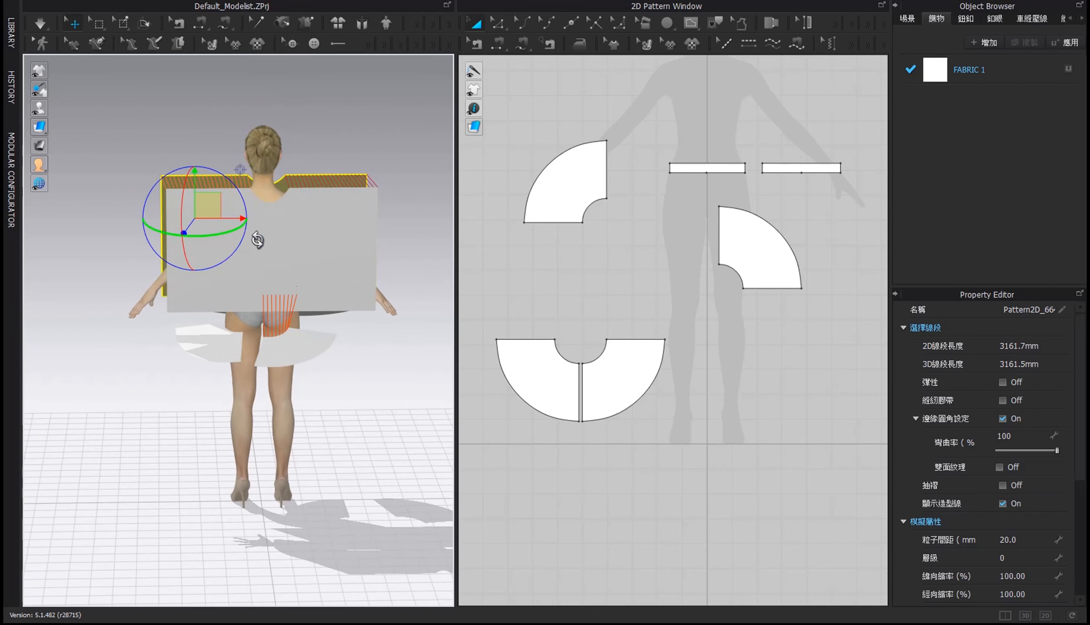
{"action": "left_click", "coordinate": [274, 269]}
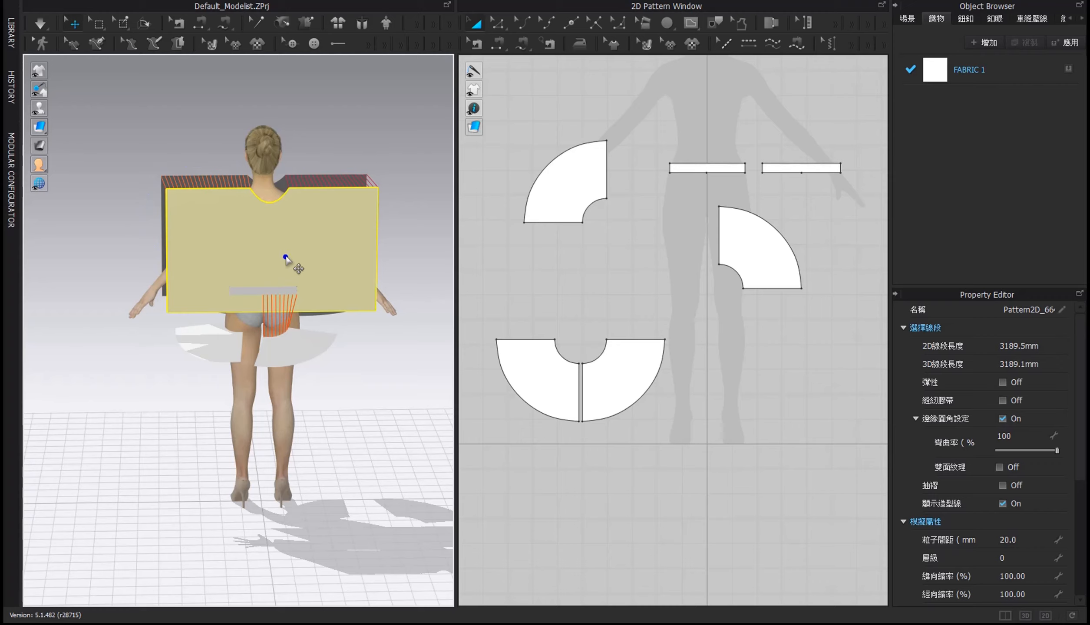
Sew the second back quarter's inner arc to the left half of the right waist strip's lower edge and reverse the seam's direction
{"action": "left_click", "coordinate": [475, 25]}
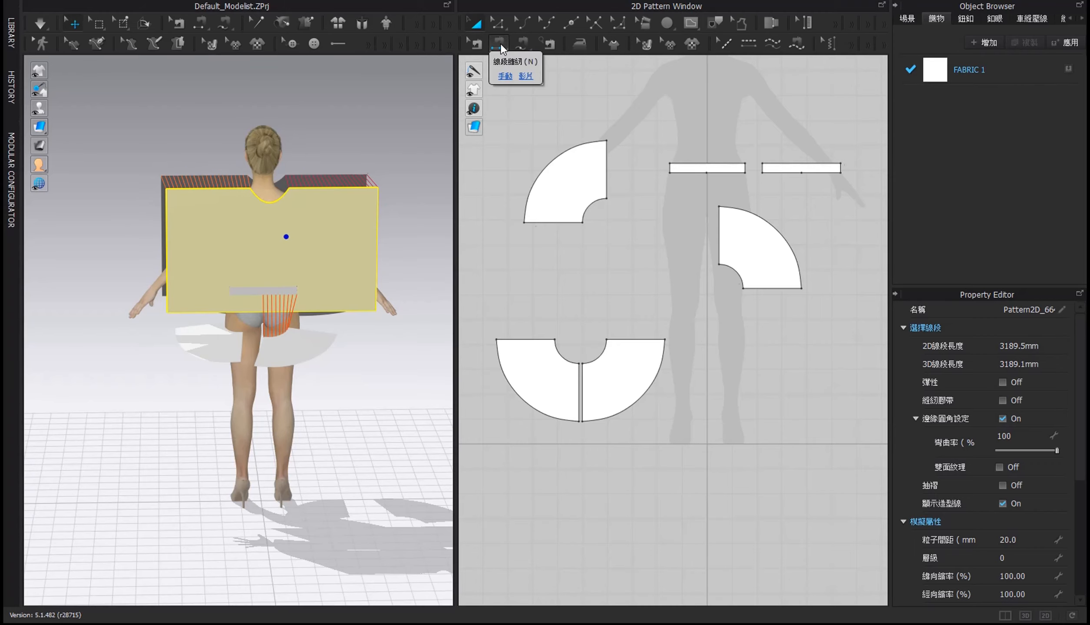
{"action": "left_click", "coordinate": [500, 43]}
{"action": "left_click", "coordinate": [608, 349]}
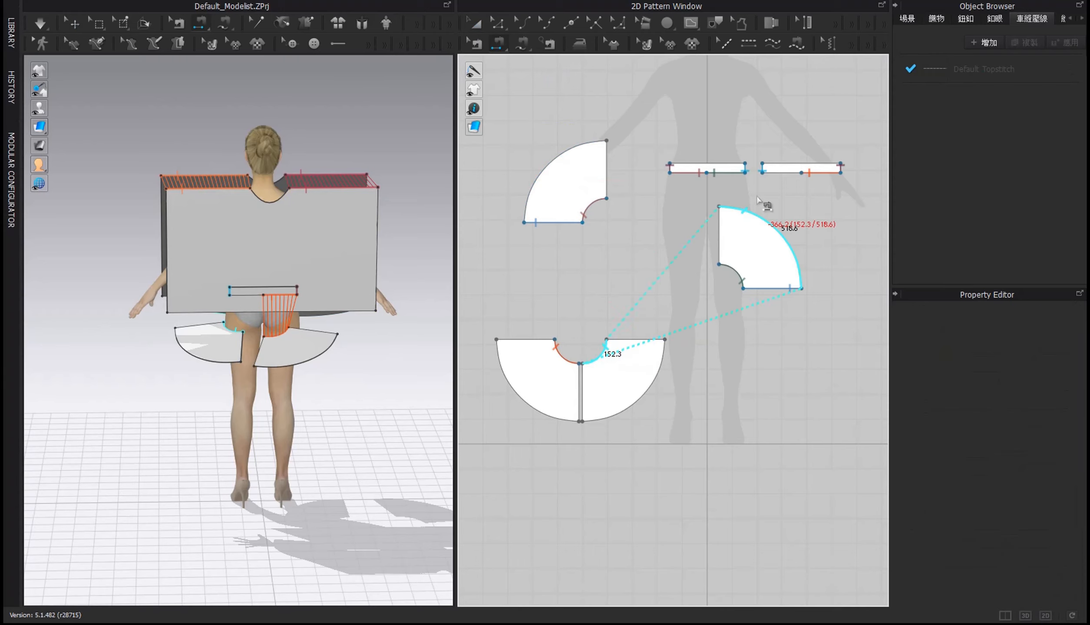
{"action": "left_click", "coordinate": [780, 176]}
{"action": "left_click", "coordinate": [476, 44]}
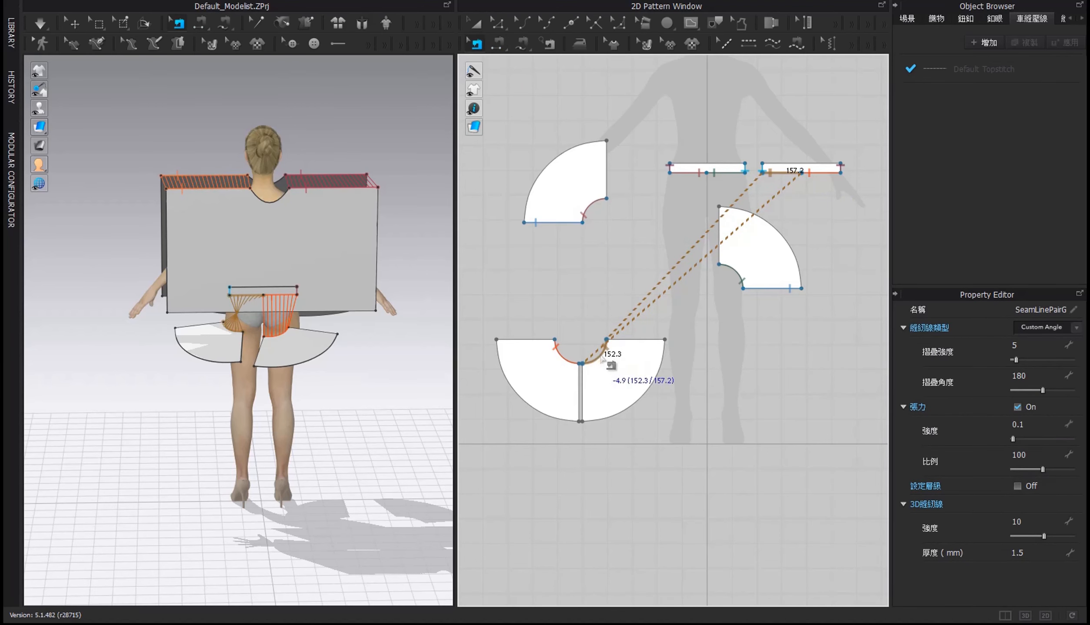
{"action": "right_click", "coordinate": [604, 356]}
{"action": "left_click", "coordinate": [621, 385]}
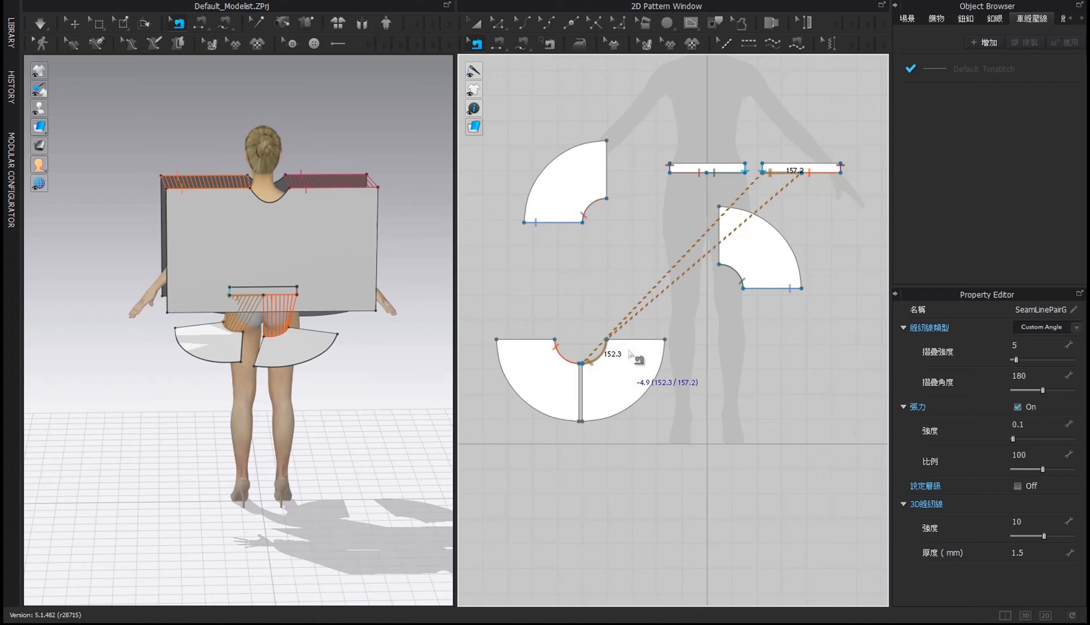
Try a seam between the adjoining straight edges of the two back ring quarters and delete it again
{"action": "key", "text": "n"}
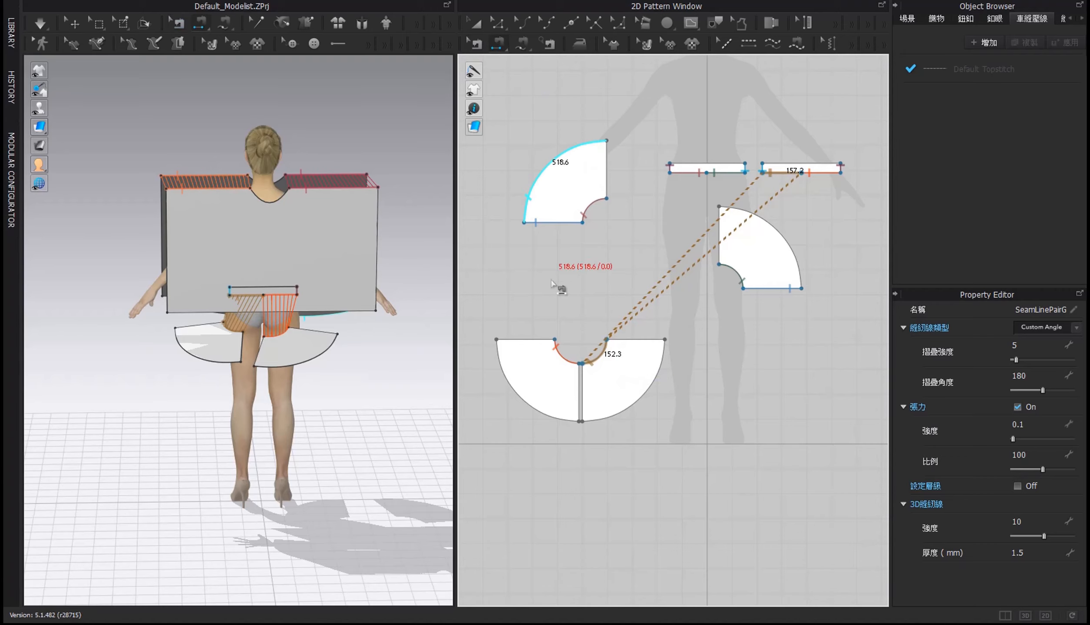
{"action": "left_click", "coordinate": [580, 388]}
{"action": "key", "text": "b"}
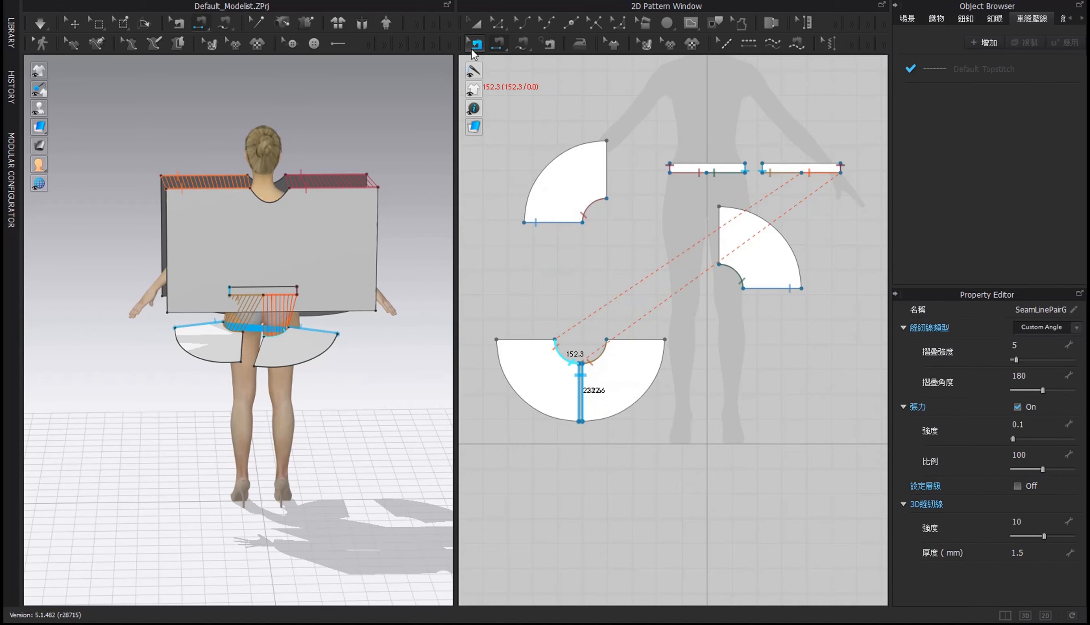
{"action": "right_click", "coordinate": [580, 393]}
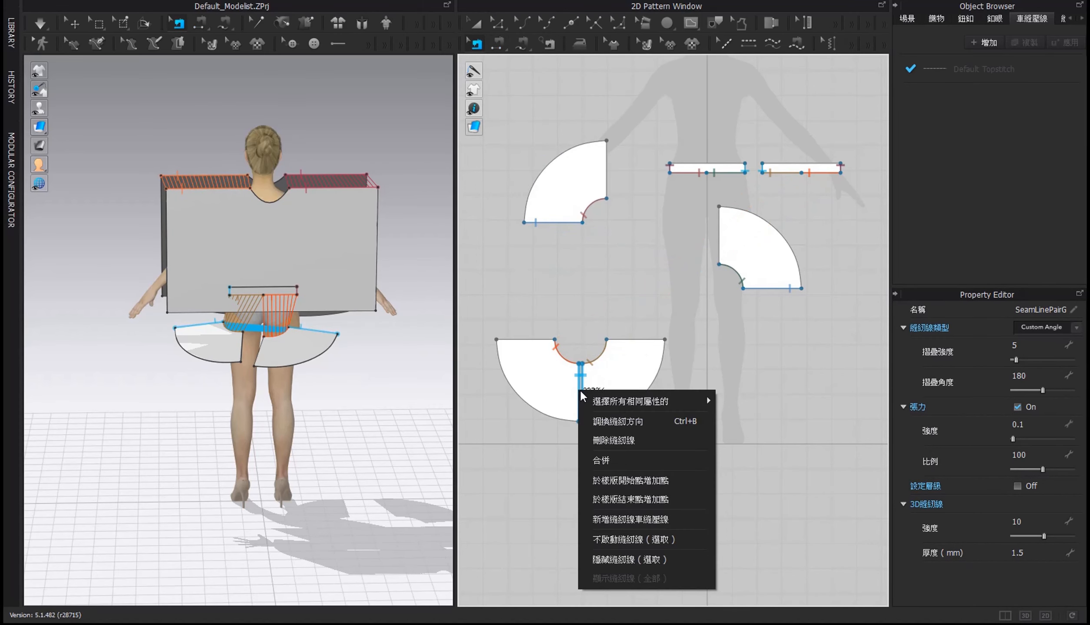
{"action": "left_click", "coordinate": [577, 378]}
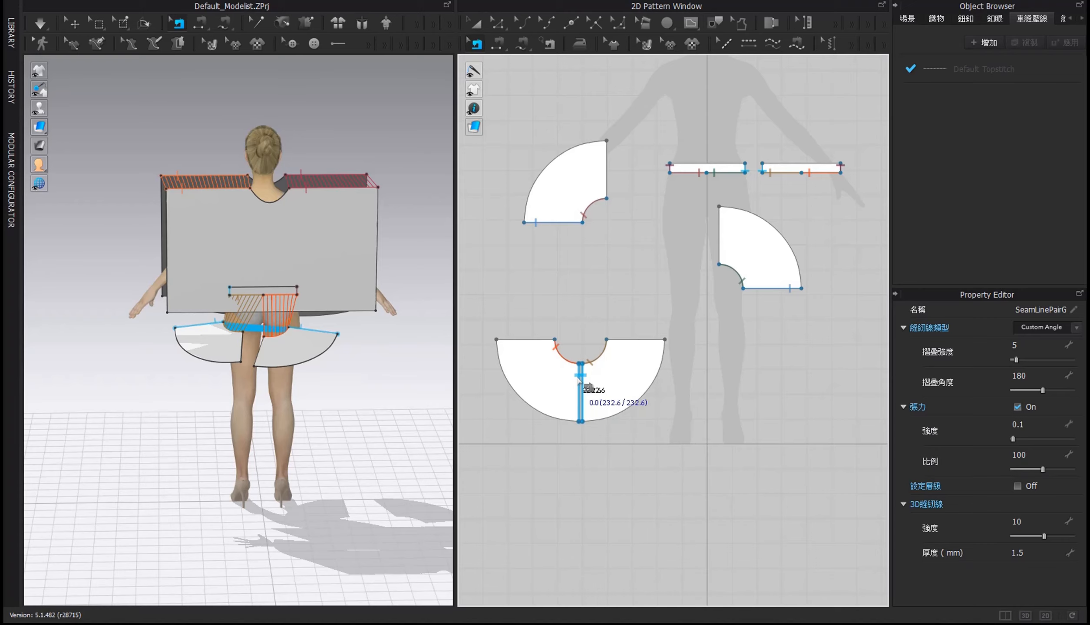
{"action": "key", "text": "Delete"}
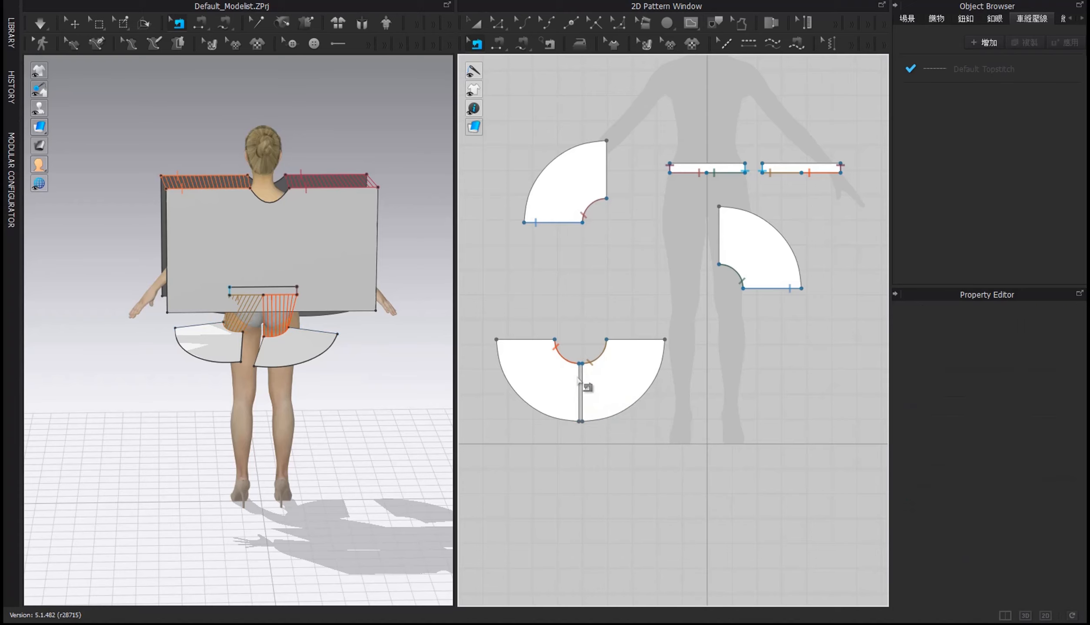
{"action": "left_click", "coordinate": [498, 44]}
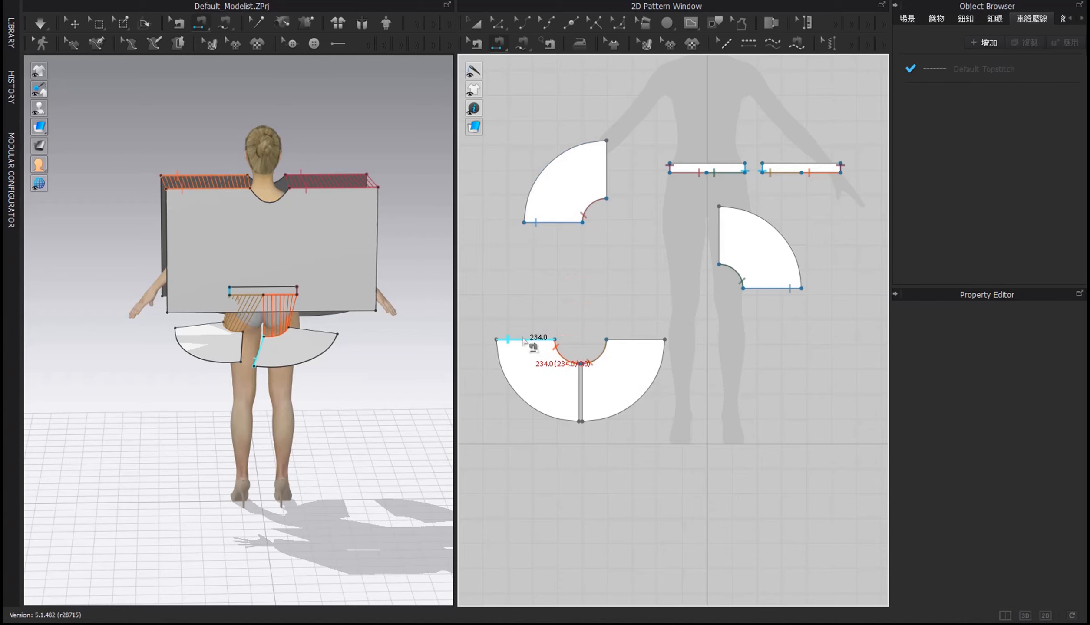
{"action": "left_click", "coordinate": [636, 341]}
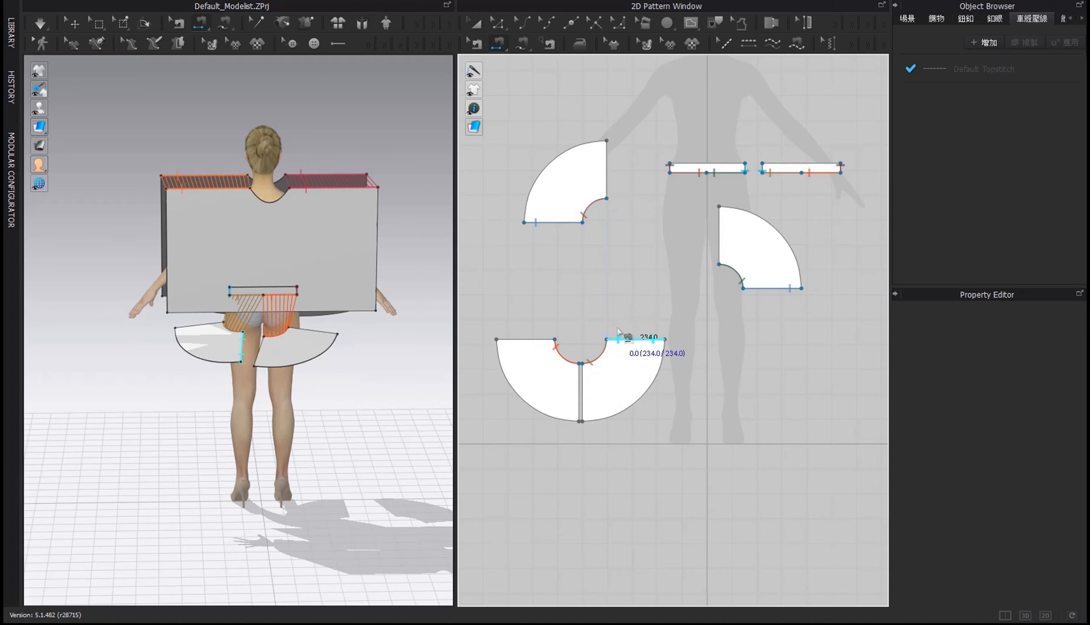
{"action": "left_click", "coordinate": [476, 42]}
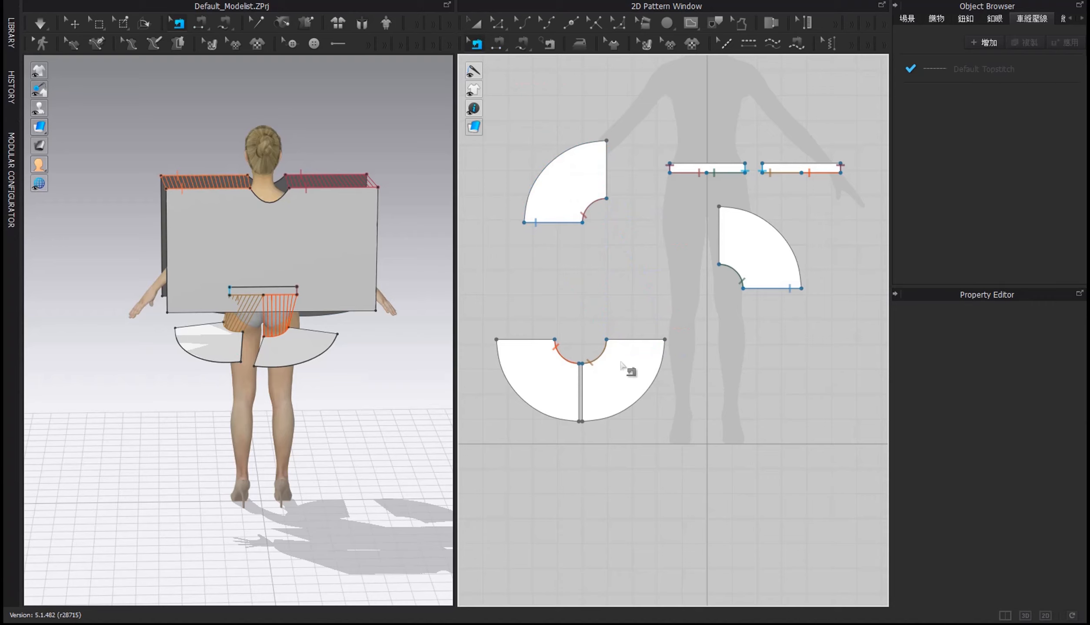
Check the inner-arc seam and select each back ring quarter in turn to identify where it sits behind the avatar
{"action": "left_click", "coordinate": [596, 359]}
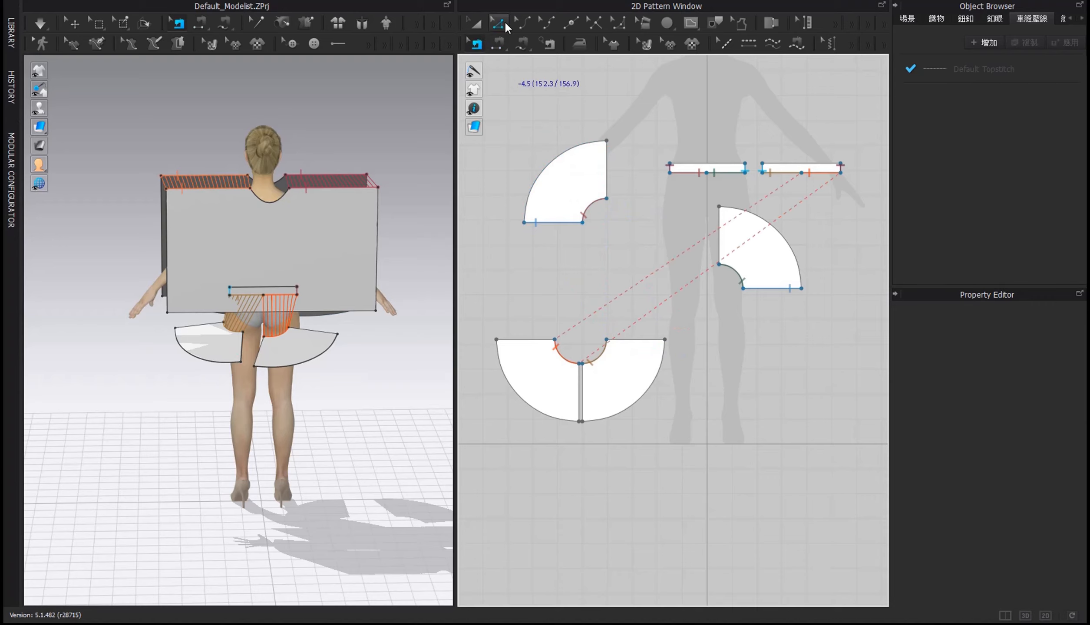
{"action": "left_click", "coordinate": [483, 23]}
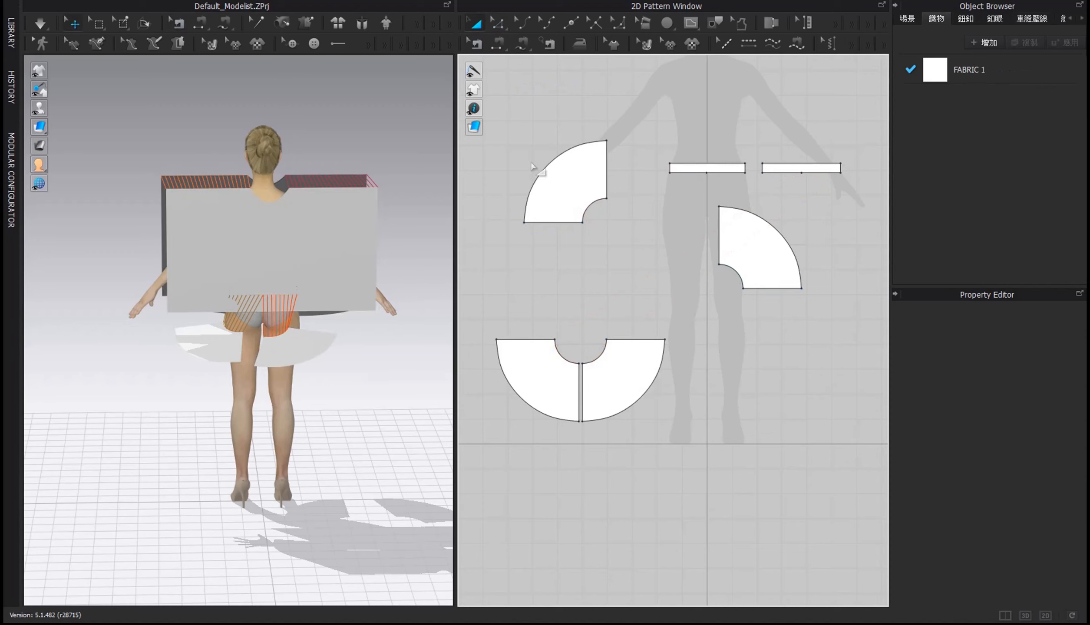
{"action": "left_click", "coordinate": [579, 376]}
{"action": "left_click", "coordinate": [610, 377]}
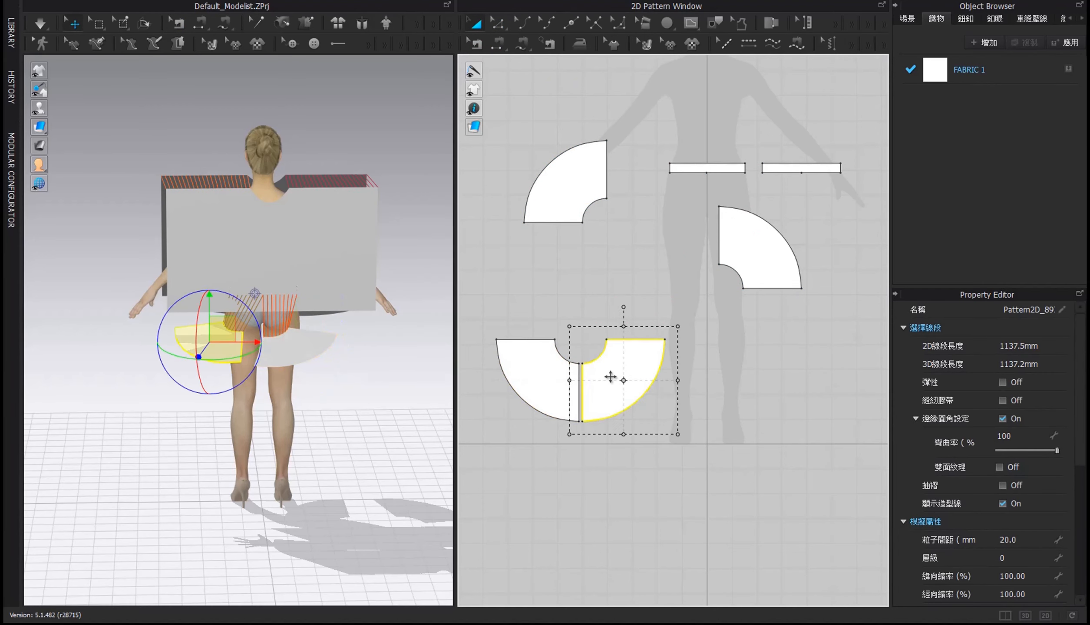
{"action": "left_click", "coordinate": [563, 381]}
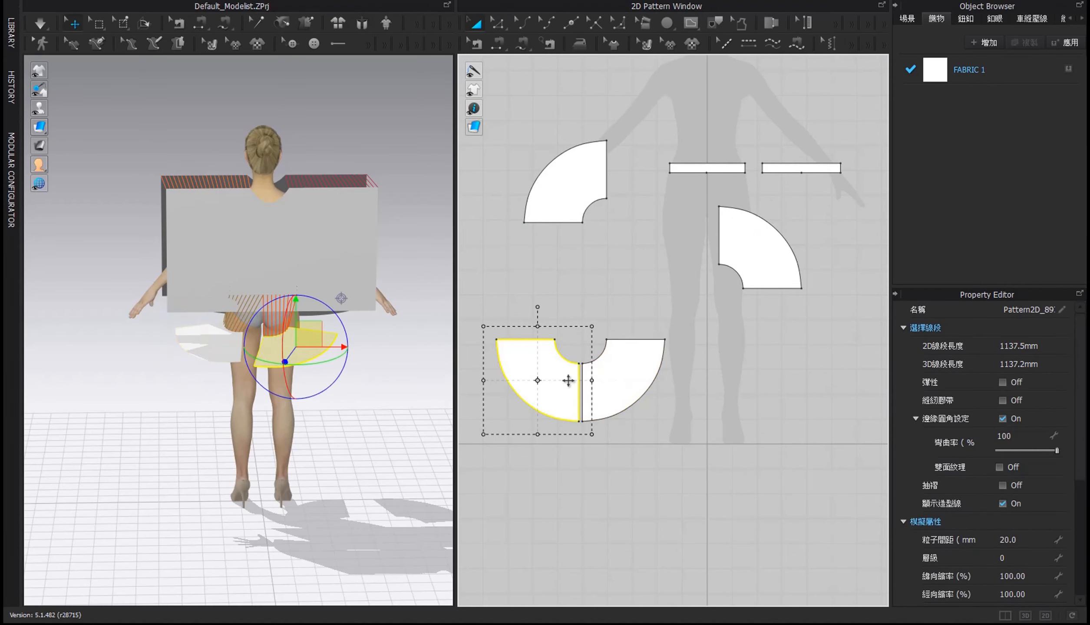
Simulate the garment so it drapes on the avatar and pull the top's back panel to inspect the flounce beneath
{"action": "left_click", "coordinate": [39, 24]}
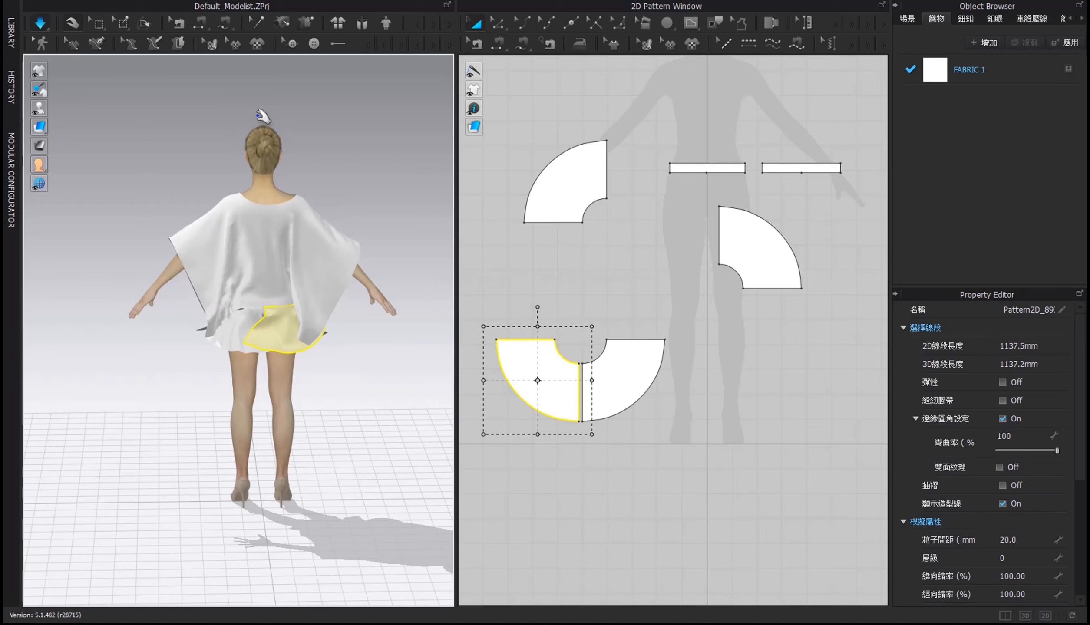
{"action": "right_click_drag", "start_coordinate": [255, 219], "coordinate": [221, 225]}
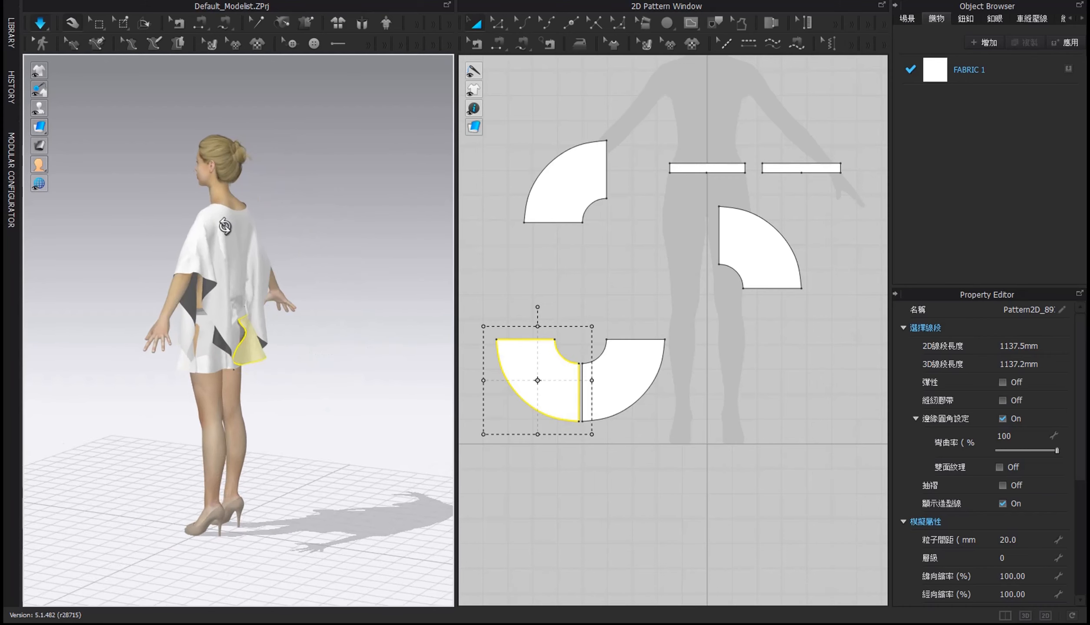
{"action": "scroll", "coordinate": [251, 243], "scroll_direction": "up", "scroll_amount": 5}
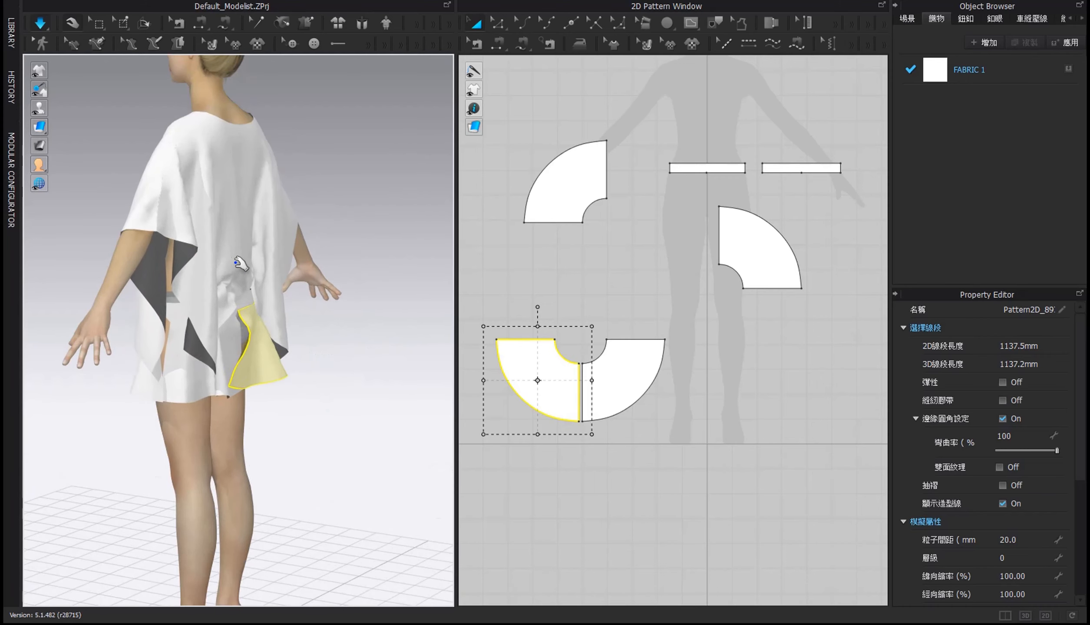
{"action": "left_click", "coordinate": [240, 261]}
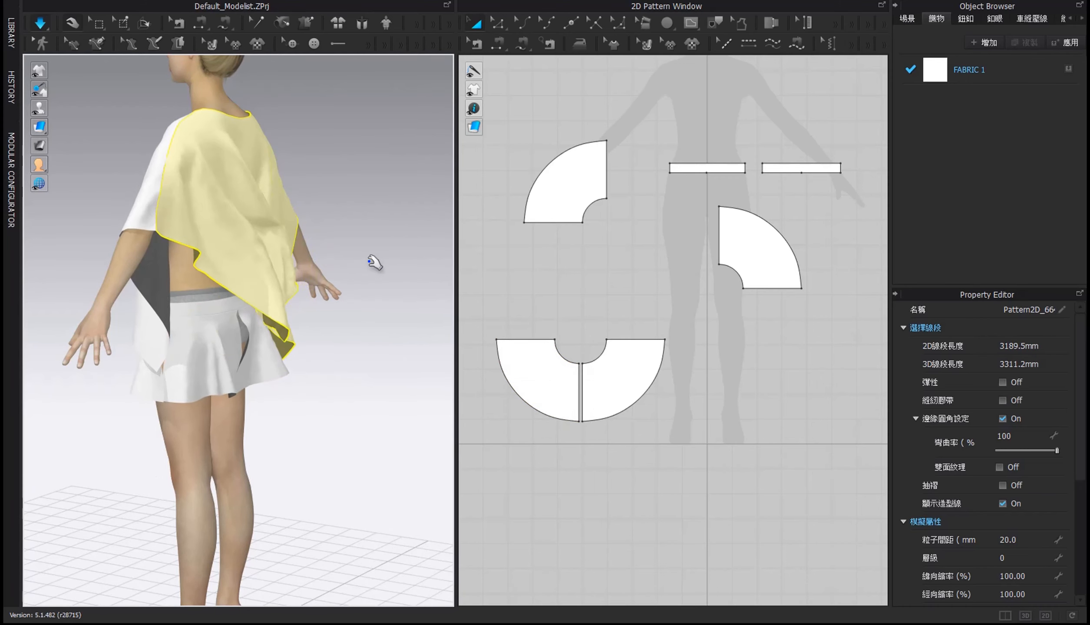
{"action": "right_click_drag", "start_coordinate": [372, 261], "coordinate": [267, 282]}
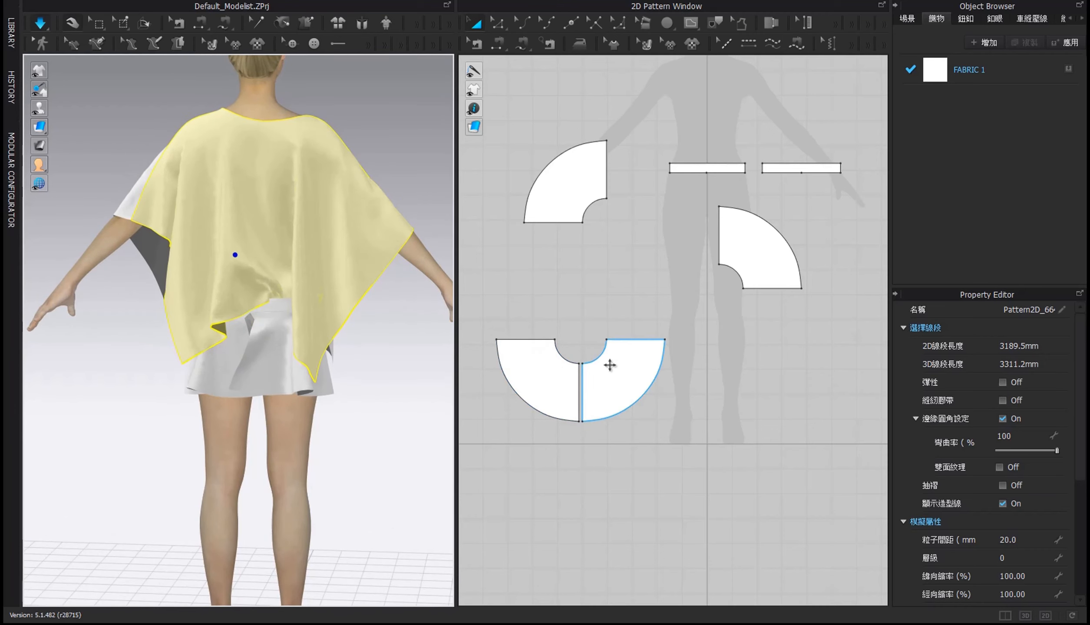
Lower the left back quarter's outer upper corner slightly so its outer straight edge slants downward
{"action": "left_click", "coordinate": [617, 368]}
{"action": "left_click", "coordinate": [524, 368]}
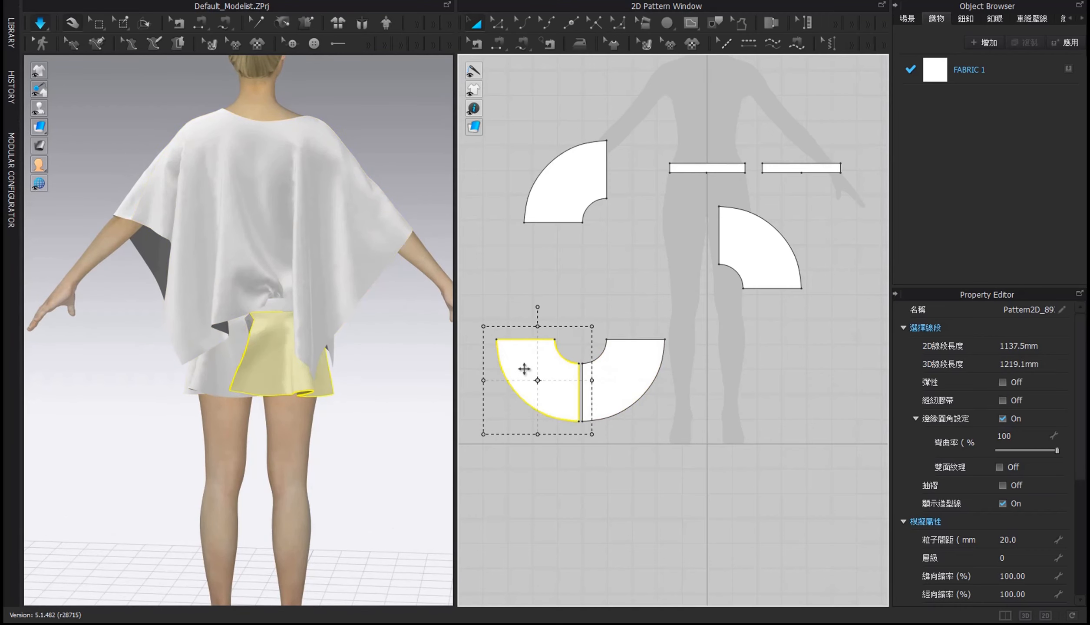
{"action": "left_click", "coordinate": [500, 27]}
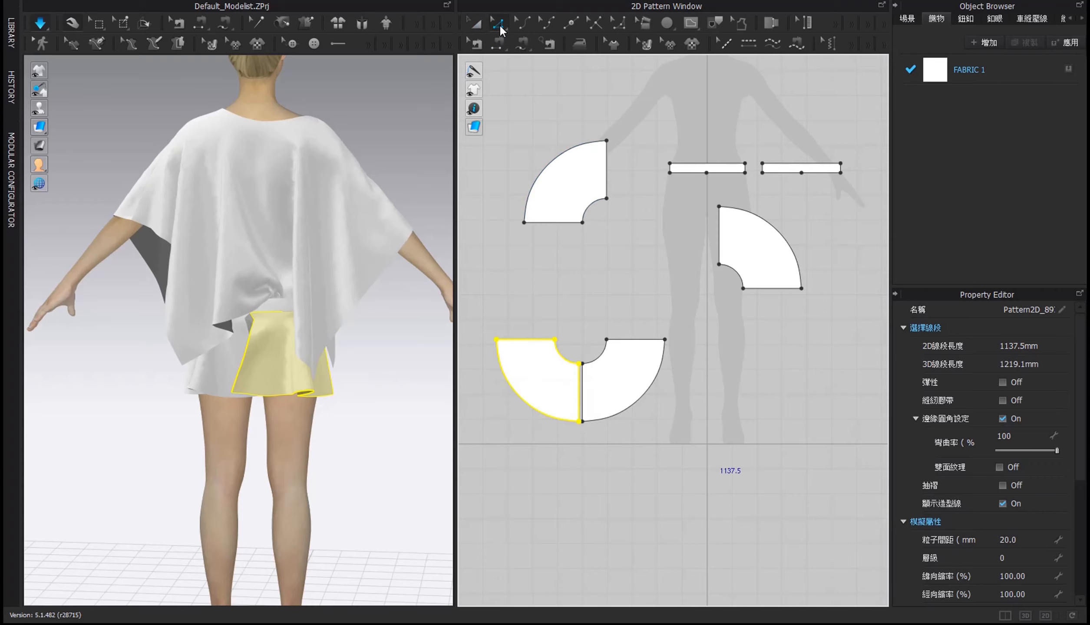
{"action": "left_click", "coordinate": [515, 341]}
{"action": "left_click", "coordinate": [496, 339]}
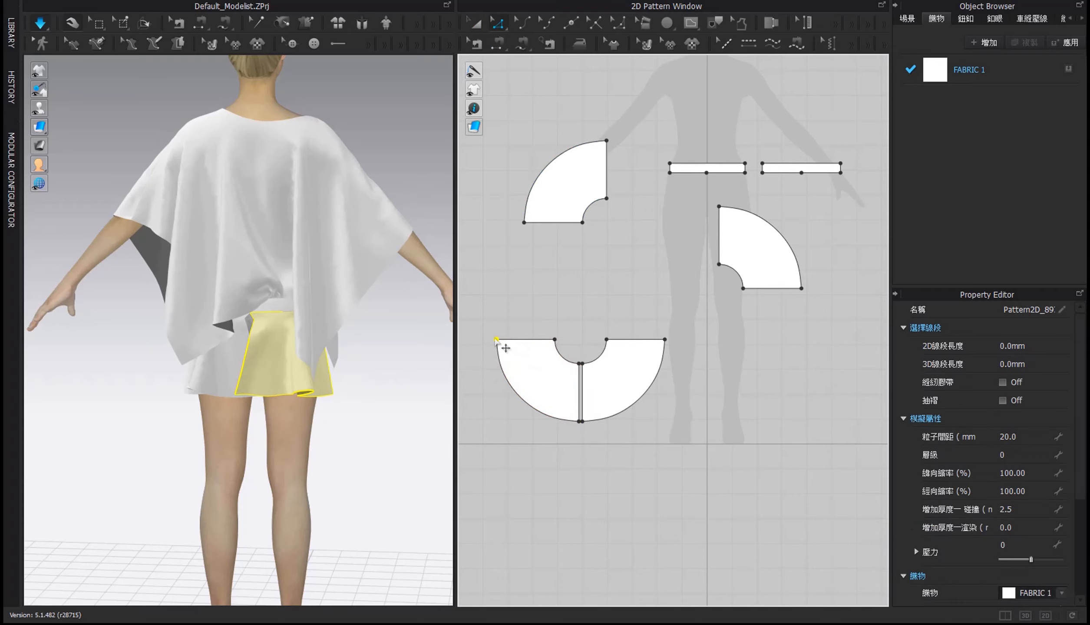
{"action": "left_click_drag", "start_coordinate": [496, 340], "coordinate": [499, 355]}
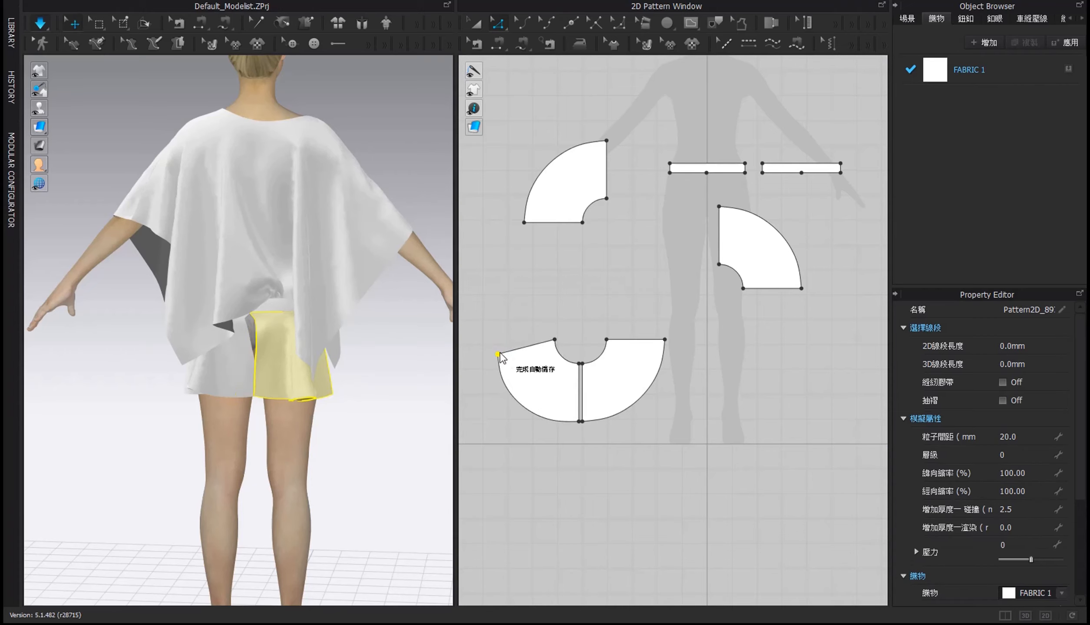
Lower the right back quarter's outer upper corner to match and spread the two quarters' adjoining lower corners slightly apart
{"action": "left_click", "coordinate": [664, 340]}
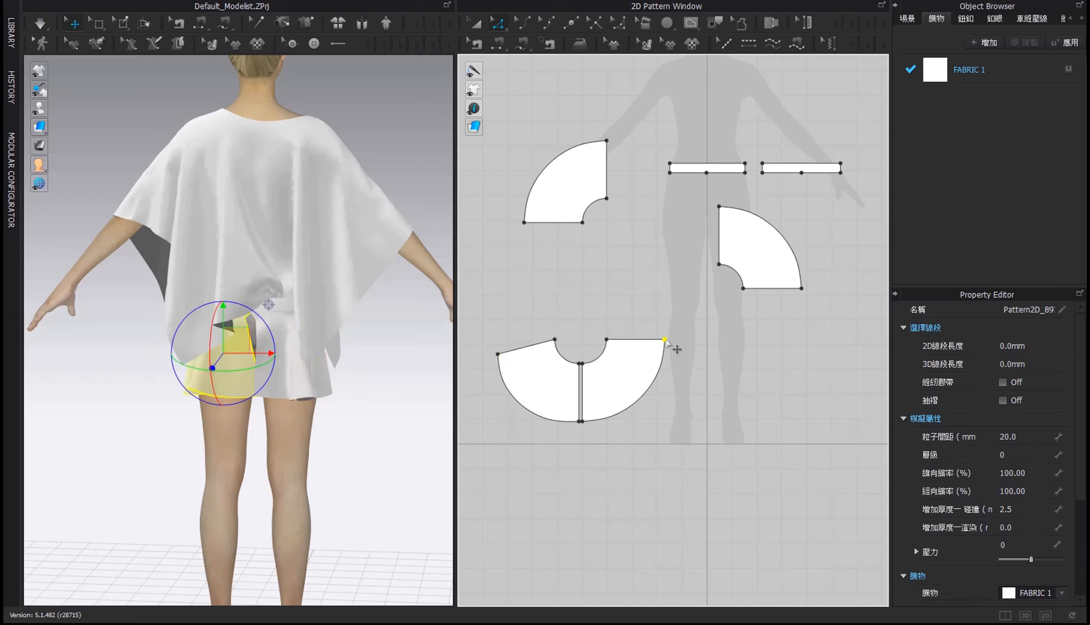
{"action": "left_click_drag", "start_coordinate": [665, 341], "coordinate": [666, 357]}
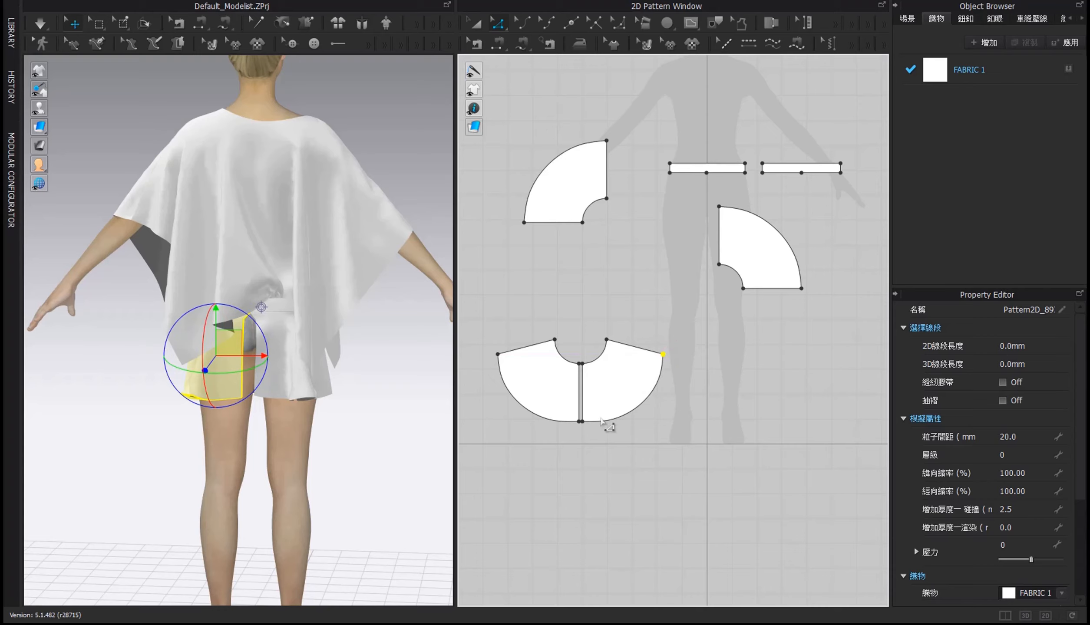
{"action": "left_click_drag", "start_coordinate": [578, 423], "coordinate": [589, 421]}
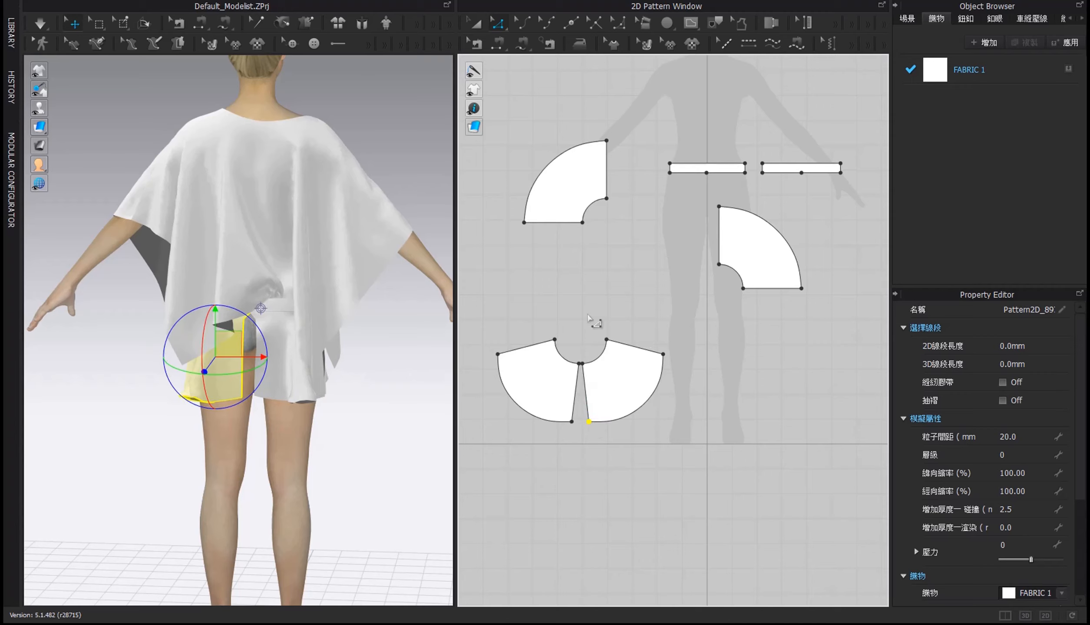
{"action": "left_click", "coordinate": [495, 46]}
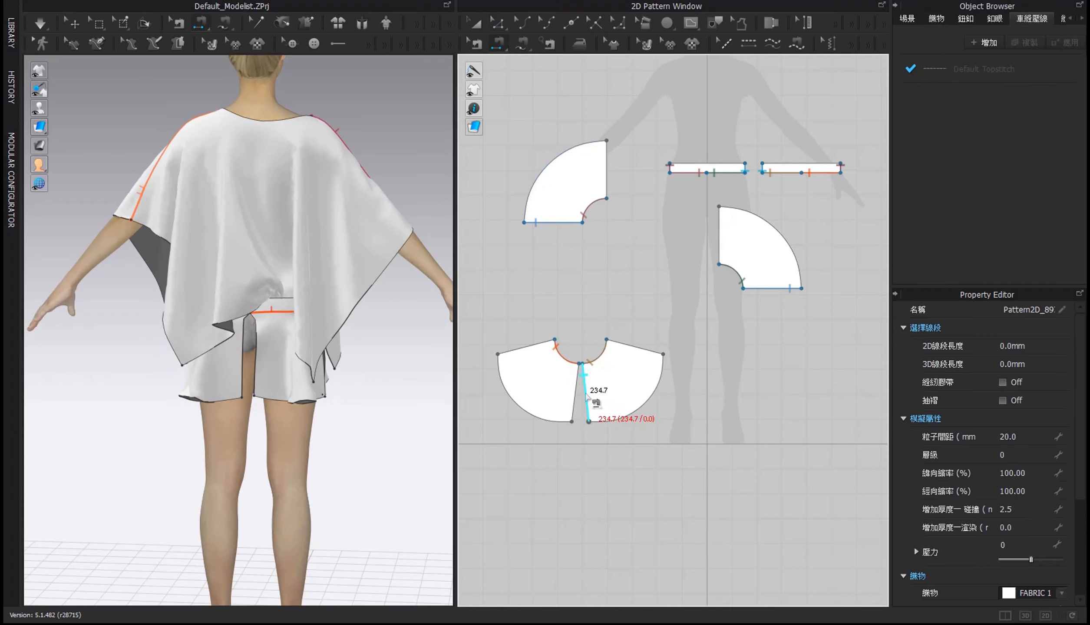
{"action": "left_click", "coordinate": [587, 395]}
{"action": "left_click", "coordinate": [572, 398]}
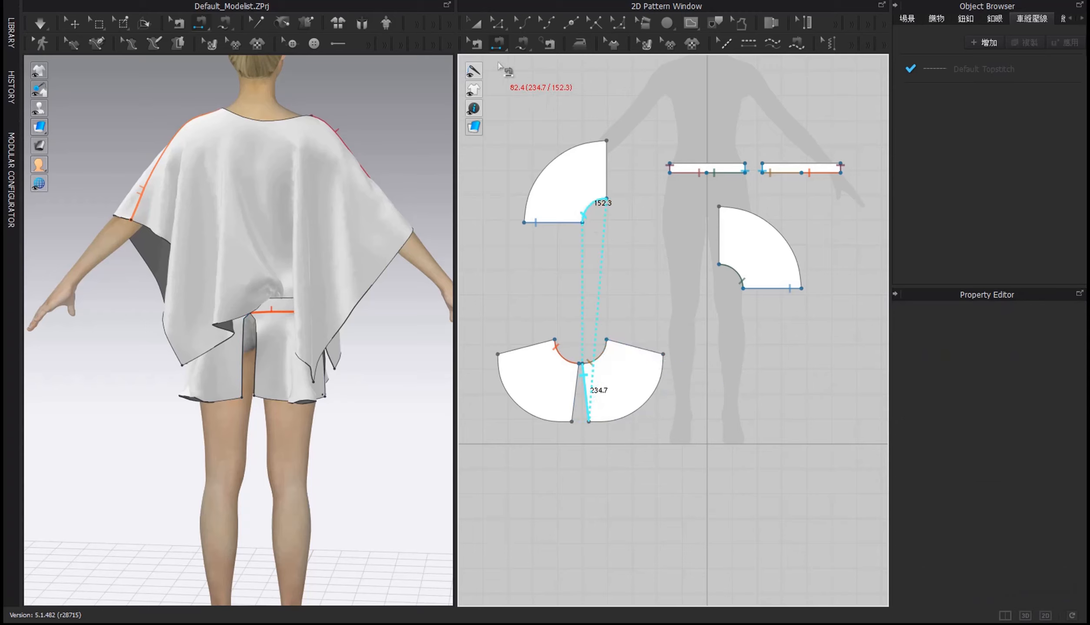
{"action": "left_click", "coordinate": [481, 43]}
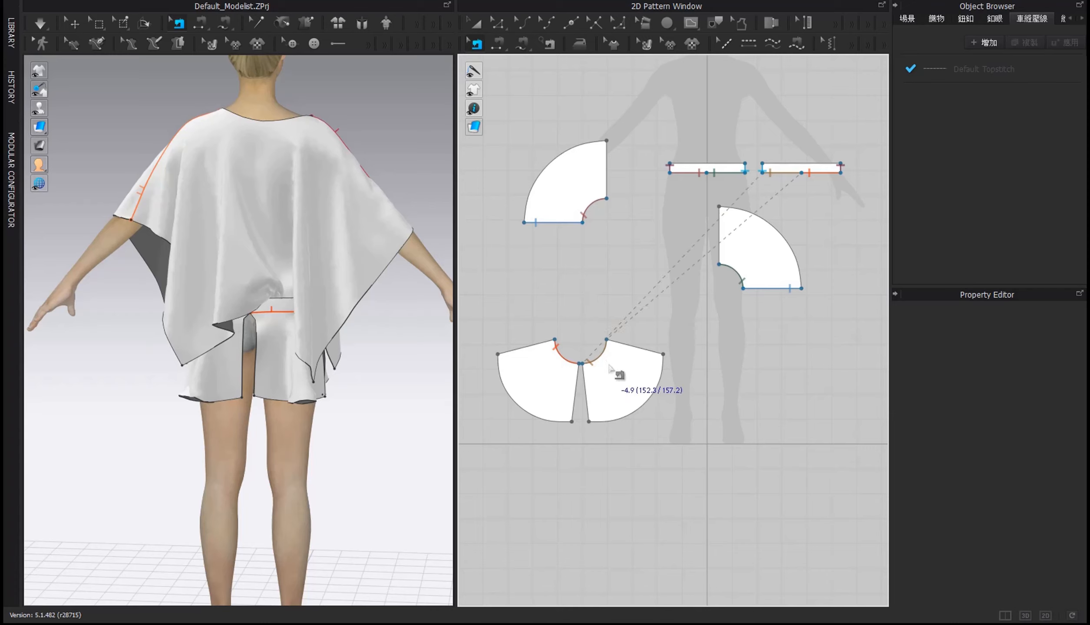
{"action": "left_click", "coordinate": [474, 23]}
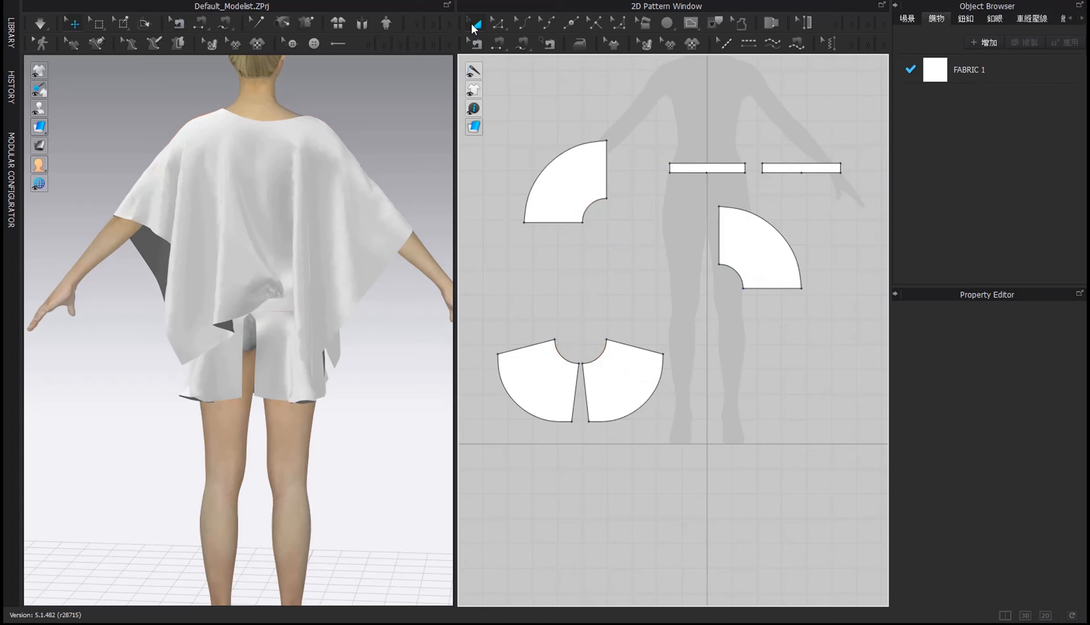
Sew the upper-left front quarter's vertical straight edge to the left back quarter's inner straight edge at the avatar's side
{"action": "right_click_drag", "start_coordinate": [338, 343], "coordinate": [255, 316]}
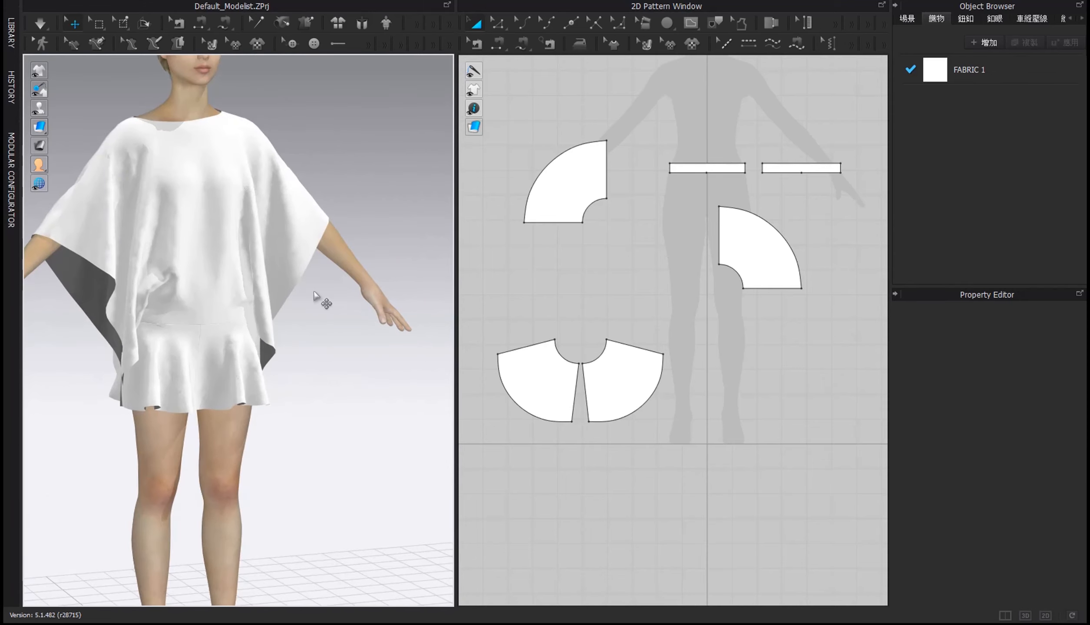
{"action": "right_click_drag", "start_coordinate": [306, 292], "coordinate": [542, 282]}
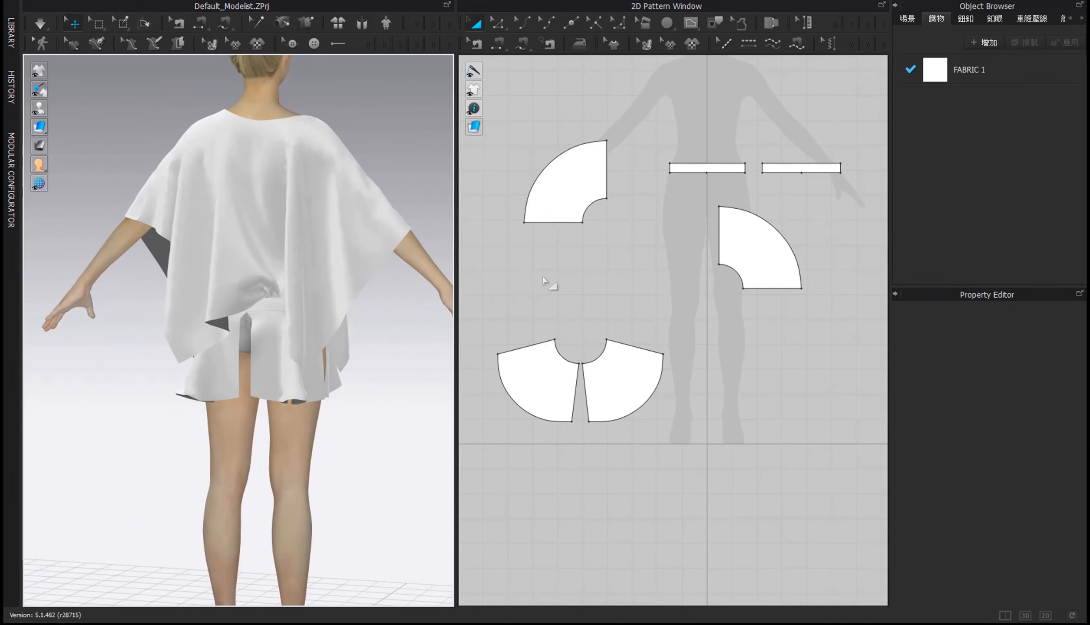
{"action": "left_click", "coordinate": [502, 40]}
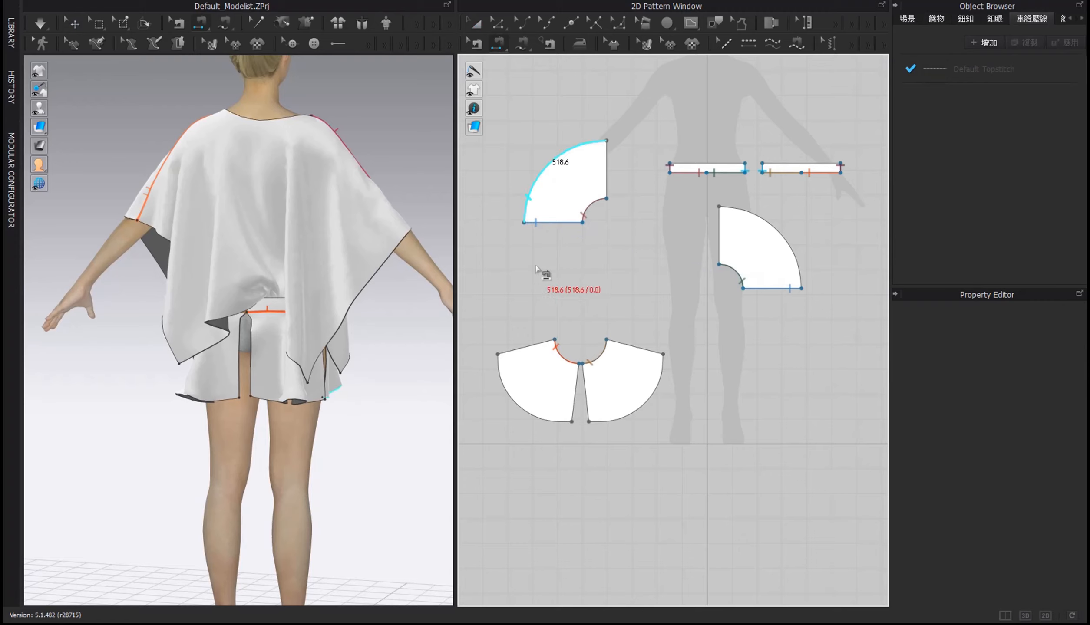
{"action": "left_click", "coordinate": [607, 162]}
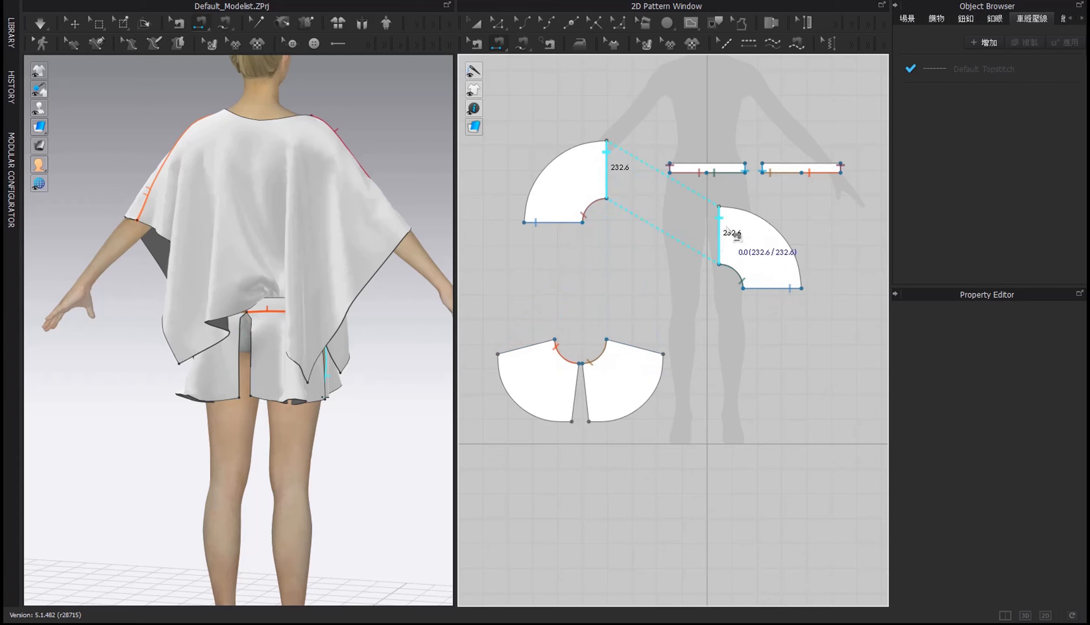
{"action": "right_click_drag", "start_coordinate": [358, 203], "coordinate": [277, 210]}
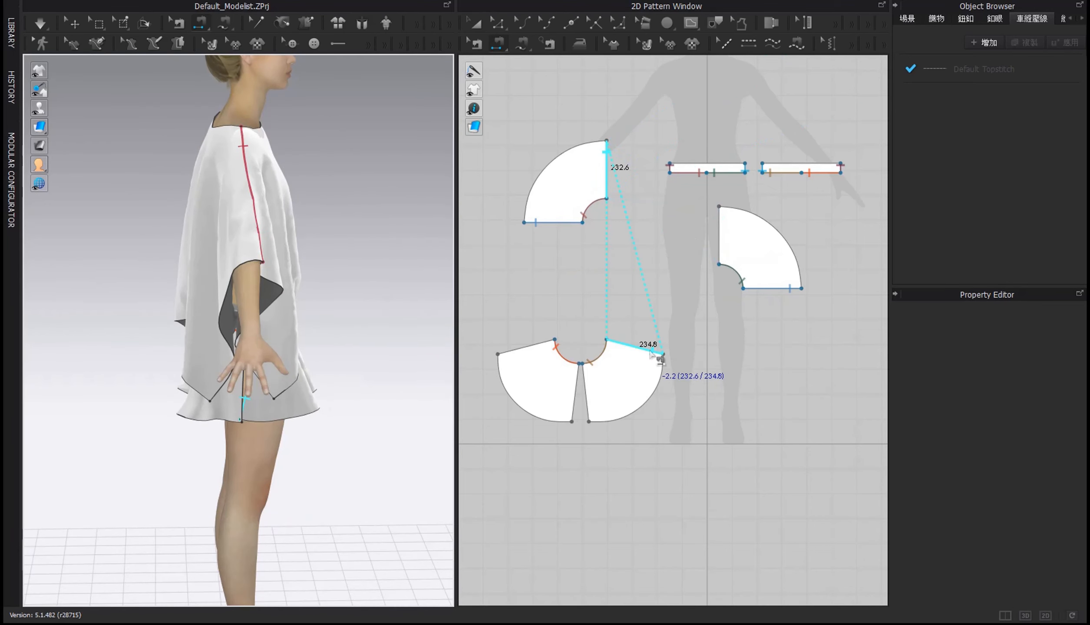
{"action": "left_click", "coordinate": [574, 402]}
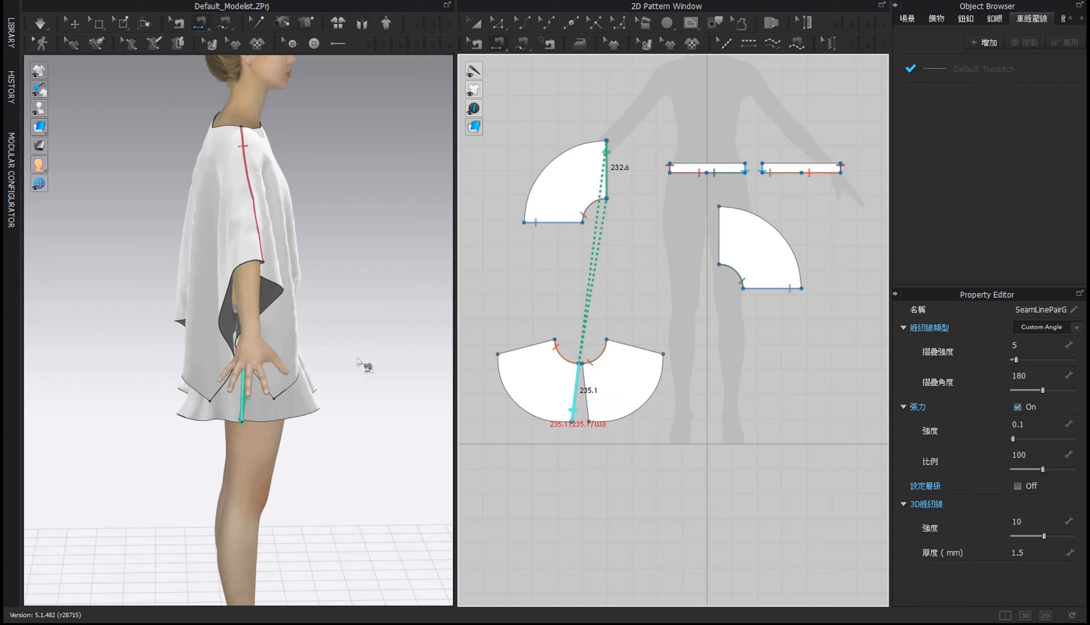
{"action": "right_click_drag", "start_coordinate": [360, 357], "coordinate": [370, 312]}
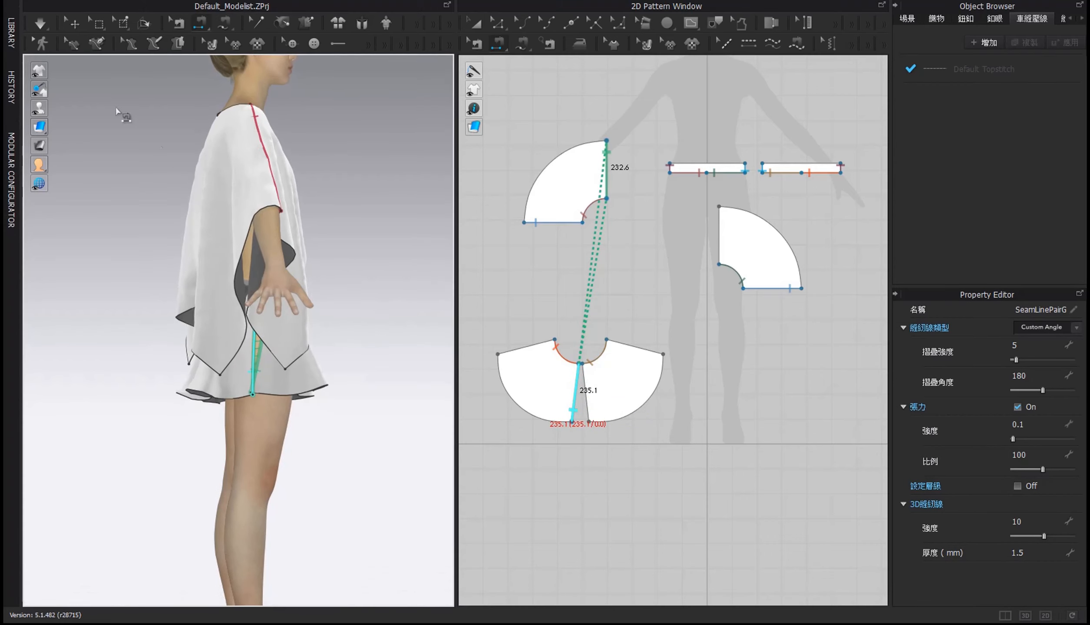
Simulate the garment, and sew the right front quarter's vertical straight edge to the right back quarter's inner straight edge
{"action": "left_click", "coordinate": [42, 28]}
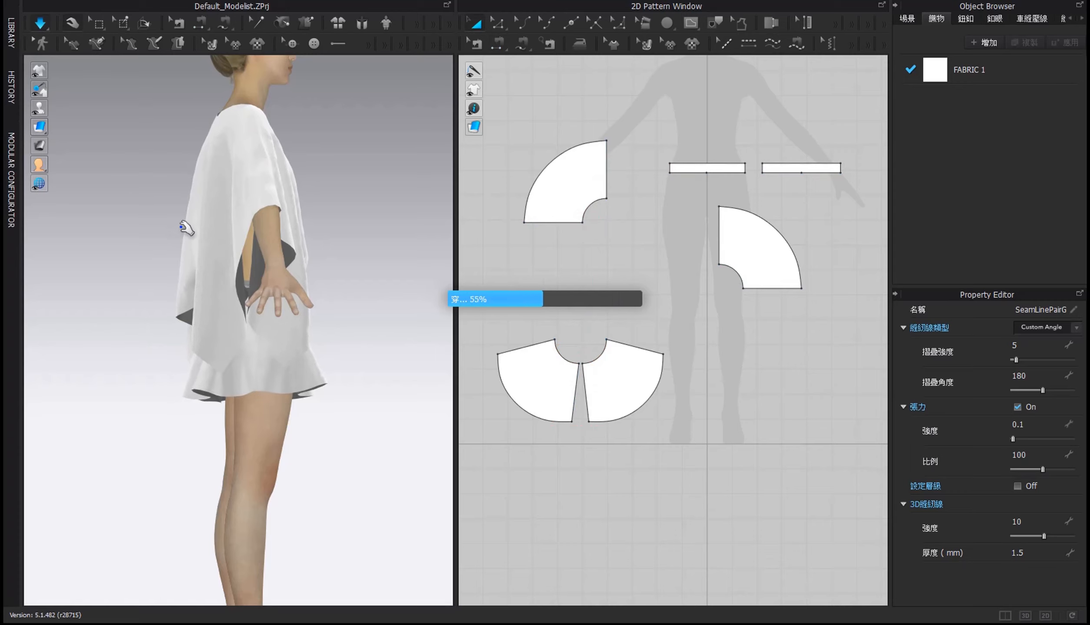
{"action": "right_click_drag", "start_coordinate": [185, 227], "coordinate": [454, 234]}
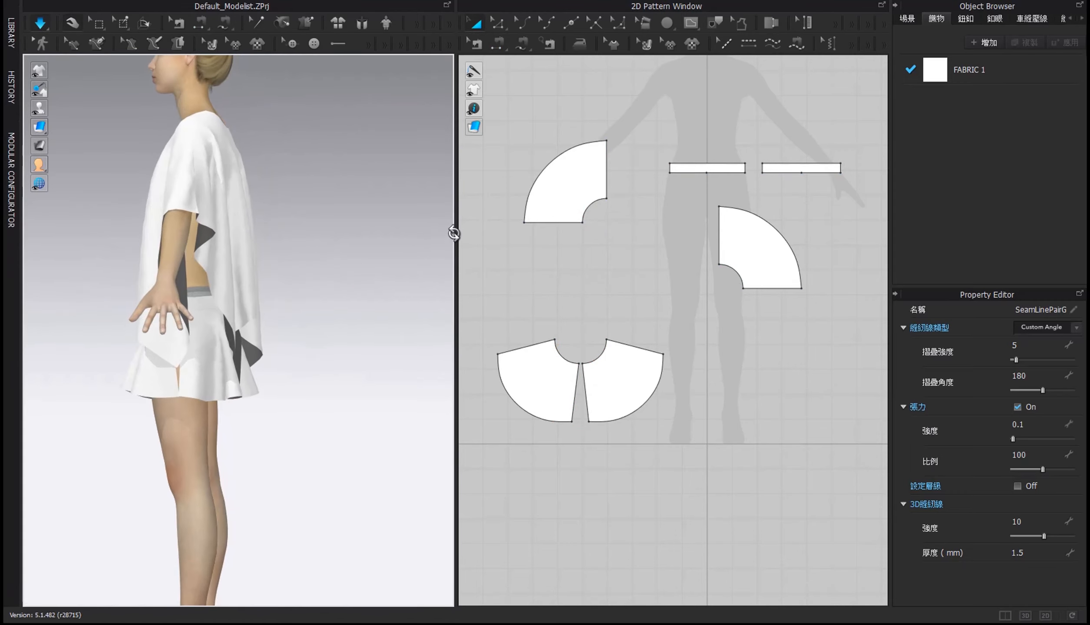
{"action": "left_click", "coordinate": [498, 43]}
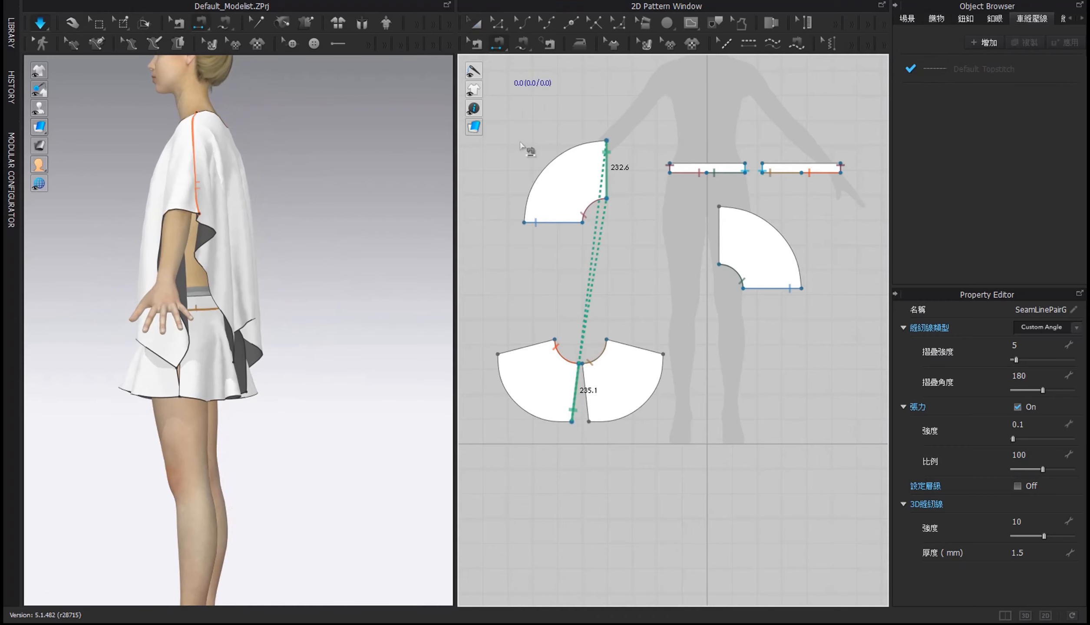
{"action": "left_click", "coordinate": [528, 197]}
{"action": "left_click", "coordinate": [719, 230]}
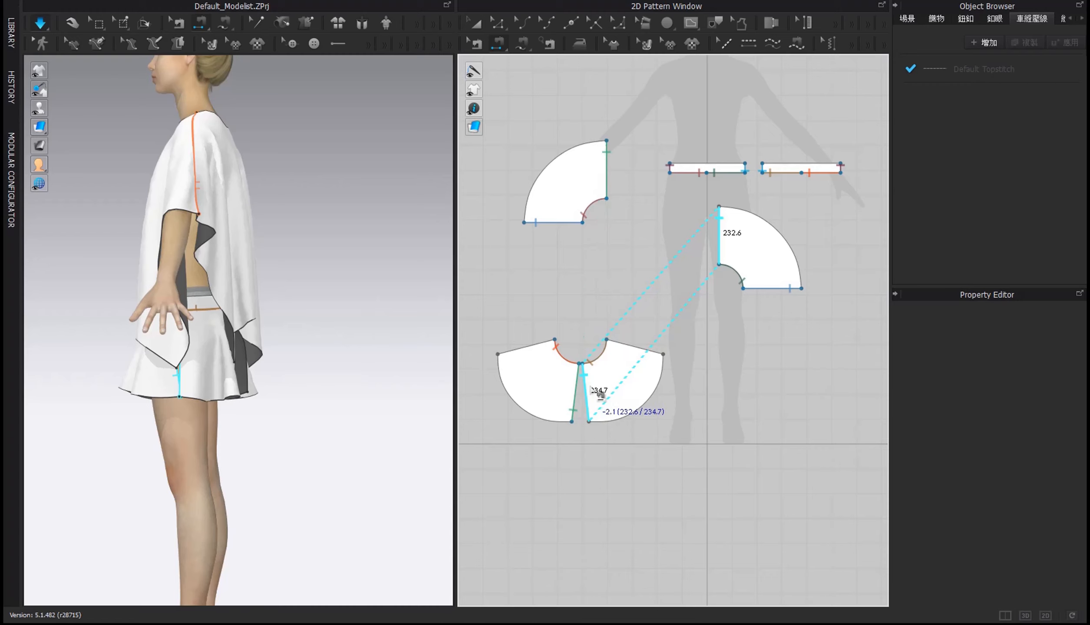
{"action": "right_click_drag", "start_coordinate": [364, 341], "coordinate": [311, 335]}
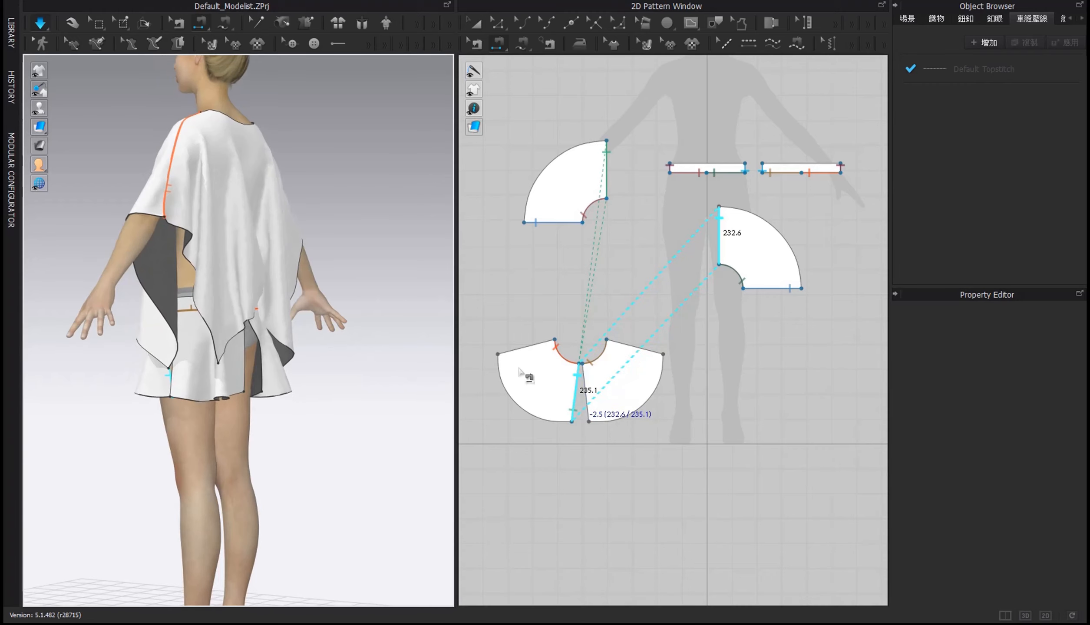
{"action": "left_click", "coordinate": [586, 393]}
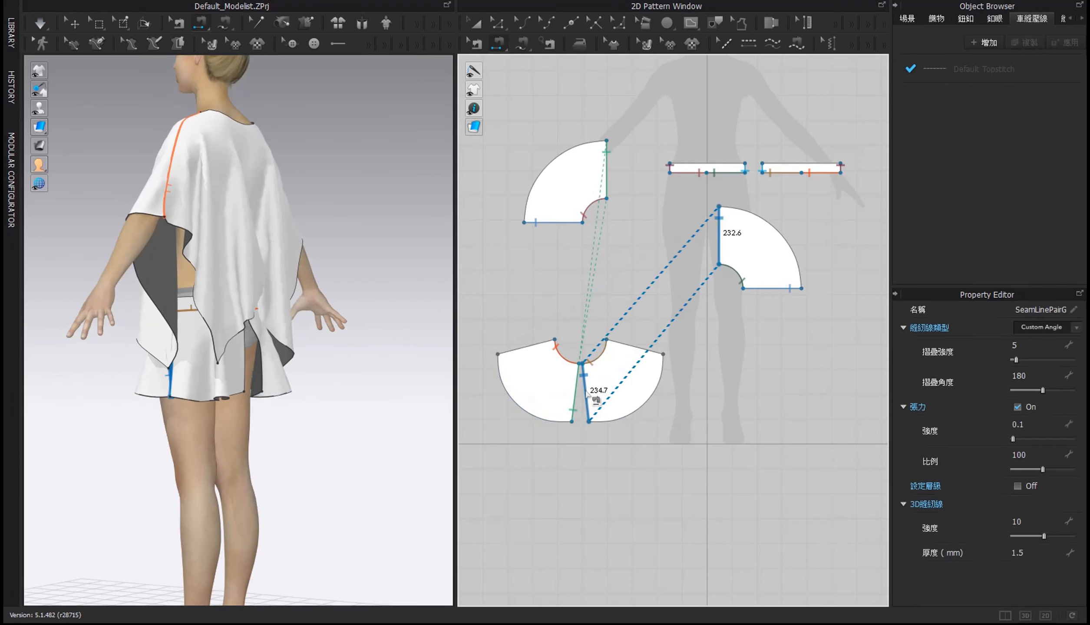
Simulate the garment and pull the flounce's front and back quarters at the newly sewn side to inspect the seam
{"action": "left_click", "coordinate": [39, 27]}
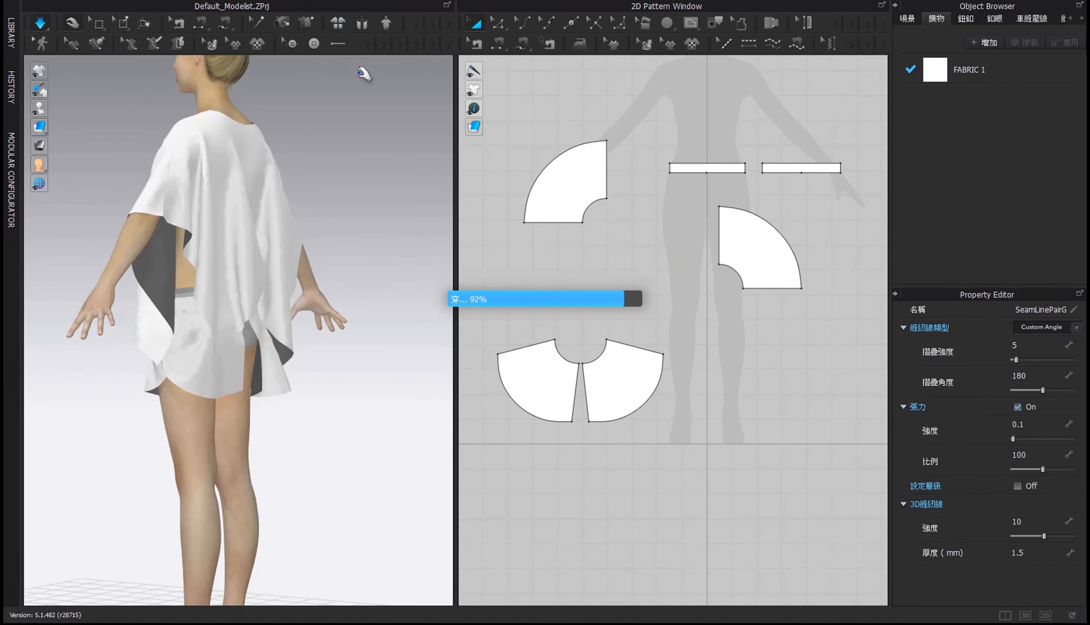
{"action": "right_click_drag", "start_coordinate": [309, 250], "coordinate": [360, 272]}
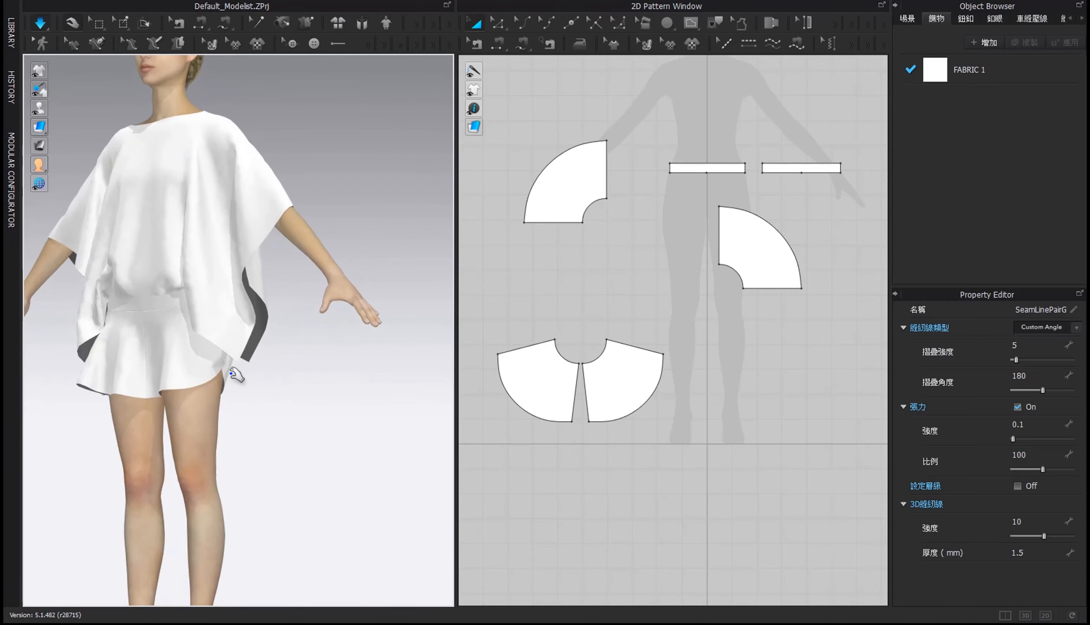
{"action": "left_click", "coordinate": [237, 375]}
{"action": "left_click_drag", "start_coordinate": [263, 405], "coordinate": [271, 404]}
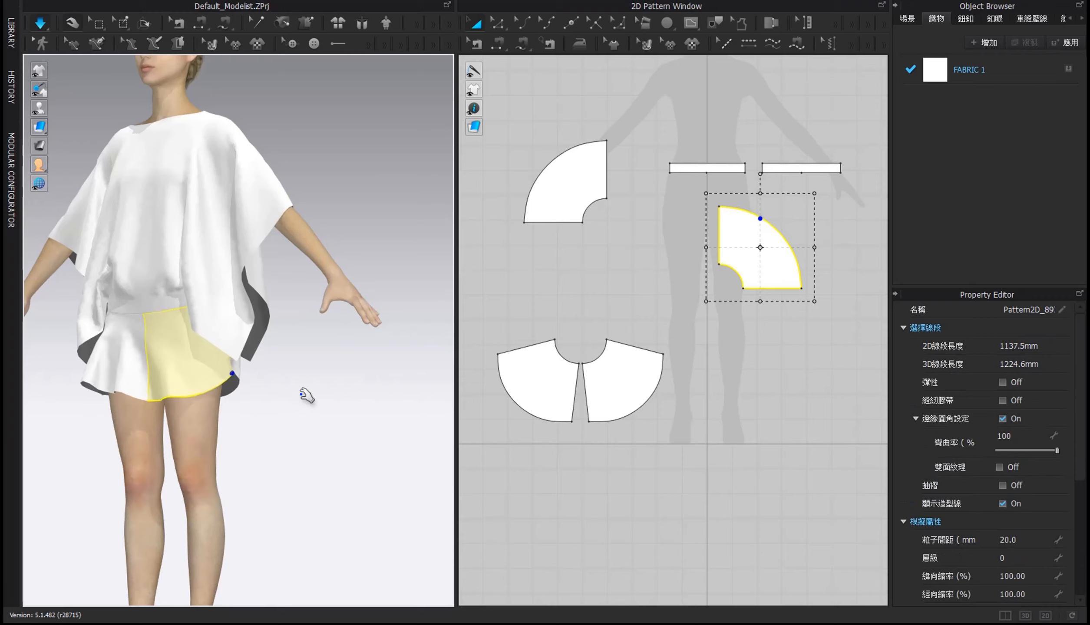
{"action": "right_click_drag", "start_coordinate": [306, 396], "coordinate": [208, 406]}
{"action": "left_click_drag", "start_coordinate": [225, 374], "coordinate": [248, 380]}
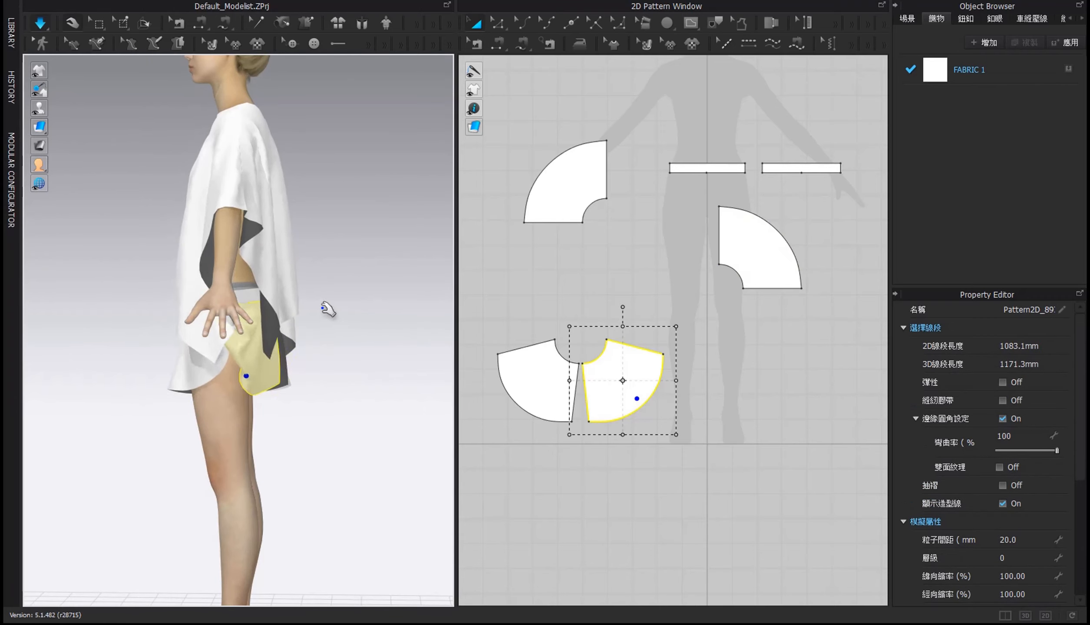
{"action": "right_click_drag", "start_coordinate": [327, 308], "coordinate": [338, 241]}
{"action": "left_click_drag", "start_coordinate": [216, 364], "coordinate": [195, 420]}
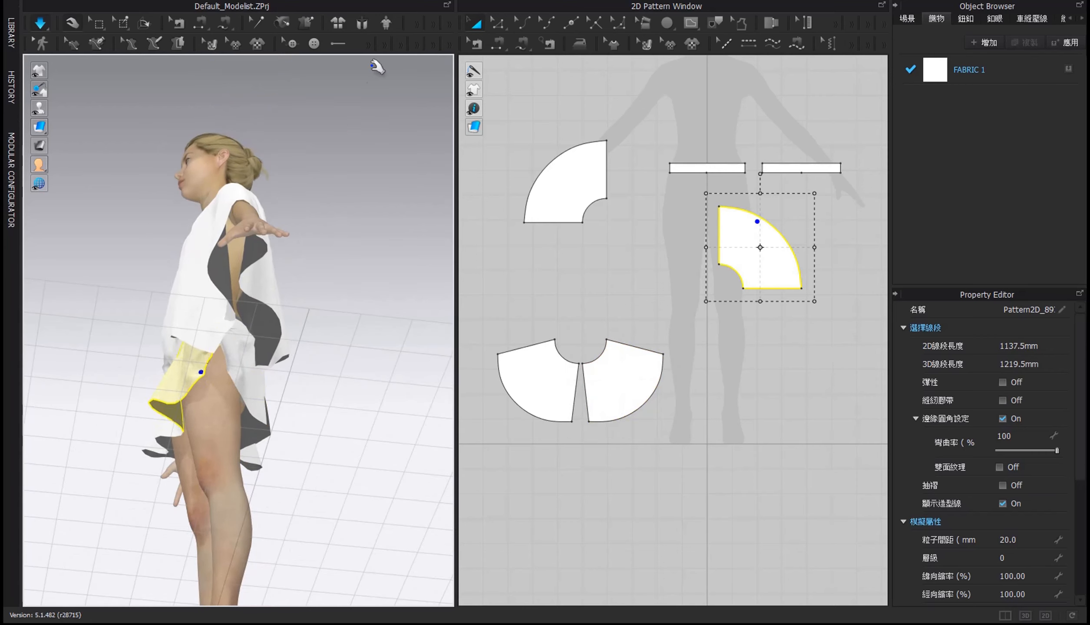
Reset the panels to their 3D arrangement and reverse the seam direction between the right front and right back quarters
{"action": "left_click", "coordinate": [362, 25]}
{"action": "right_click_drag", "start_coordinate": [362, 83], "coordinate": [347, 160]}
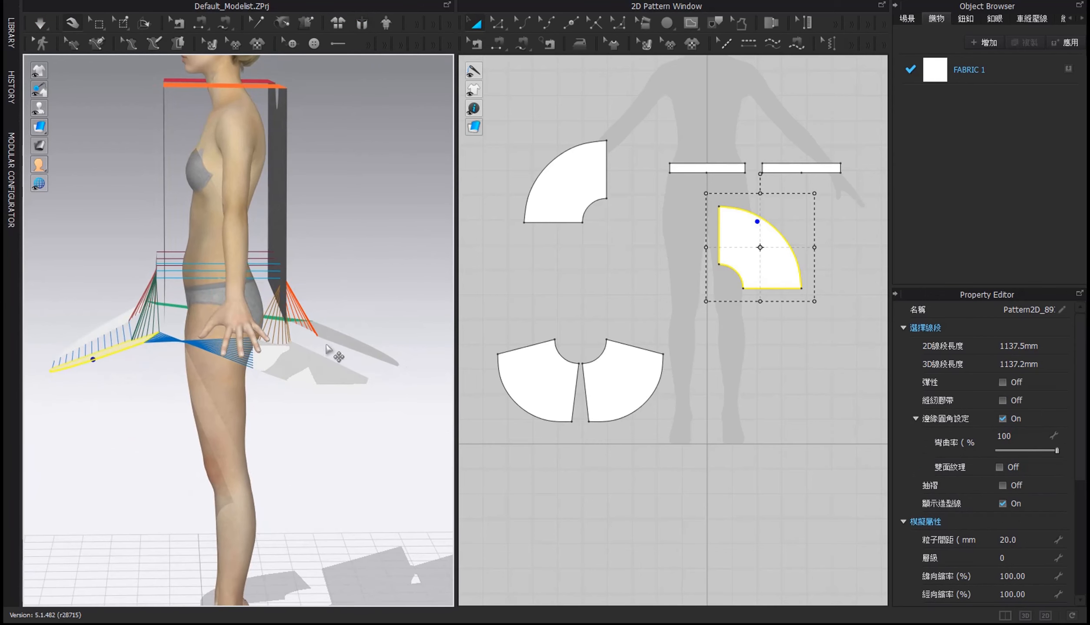
{"action": "left_click", "coordinate": [290, 364]}
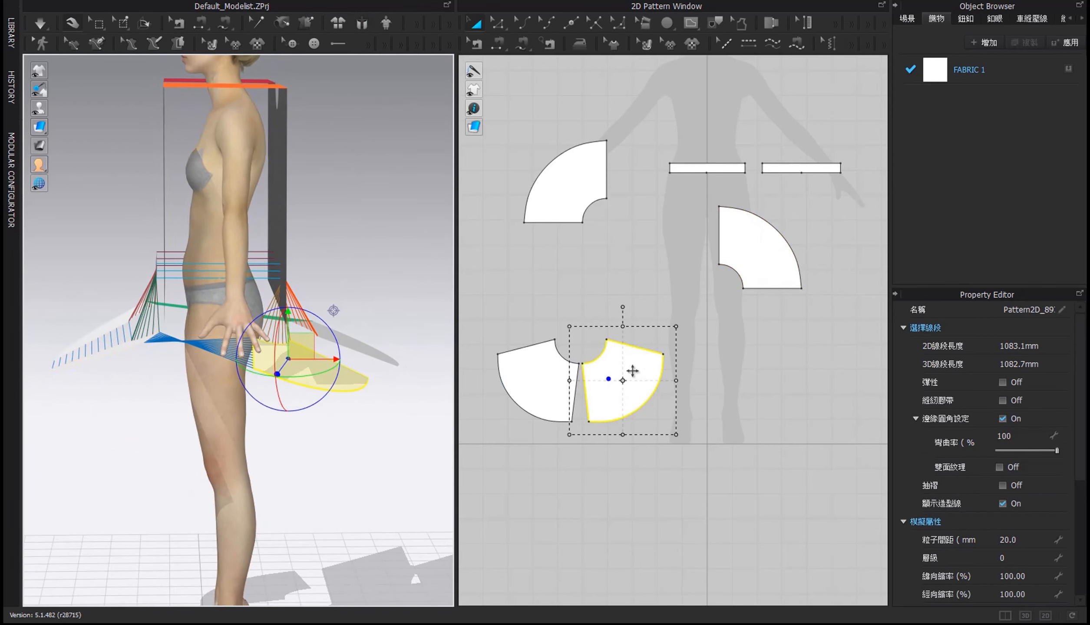
{"action": "left_click", "coordinate": [476, 44]}
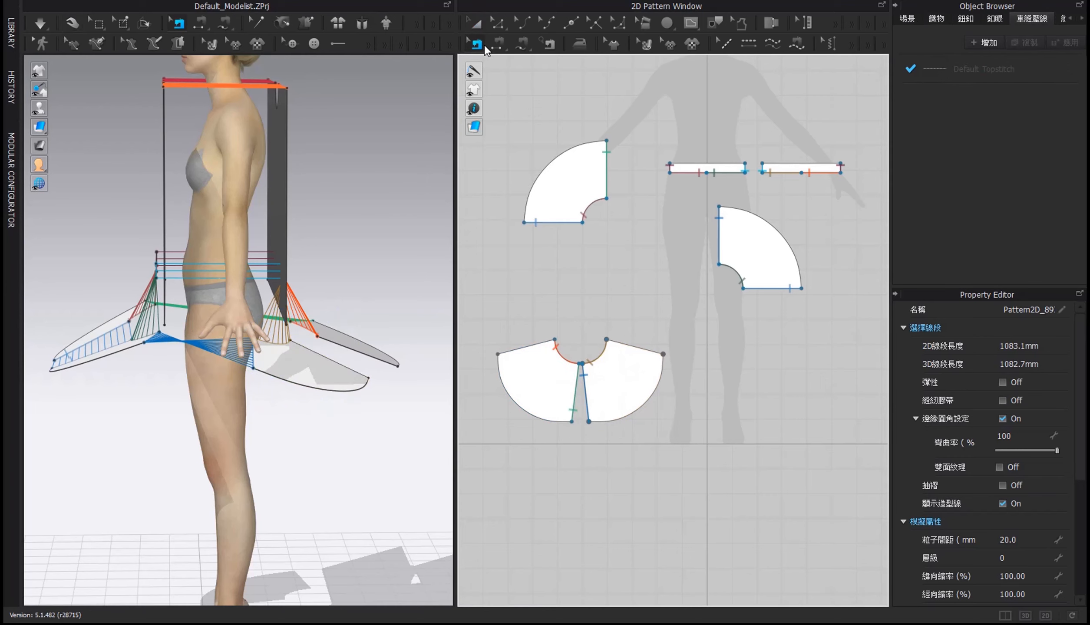
{"action": "left_click", "coordinate": [582, 383]}
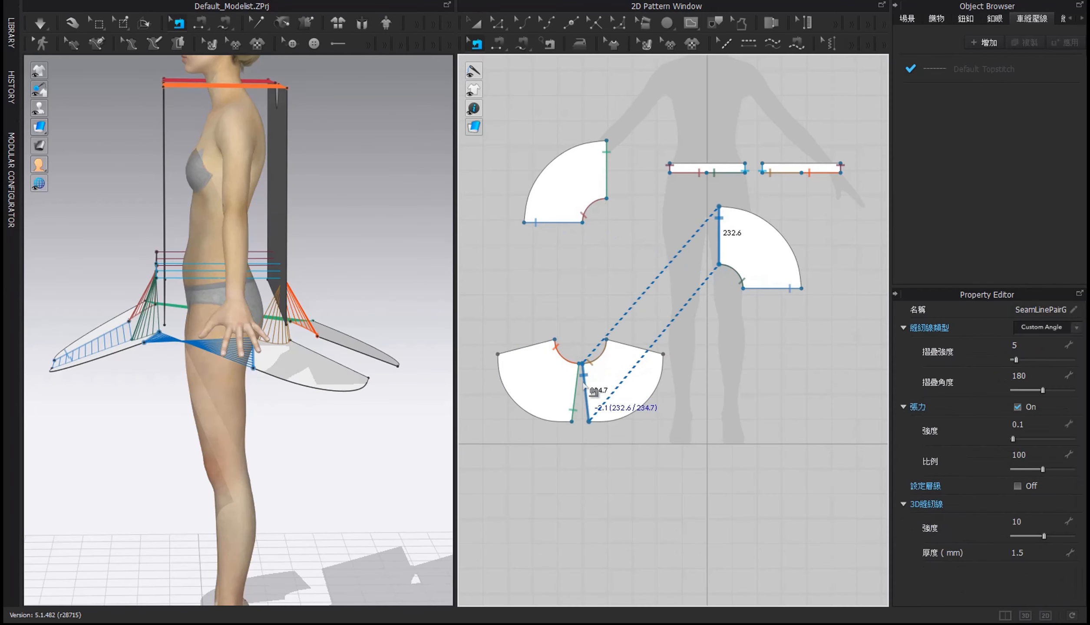
{"action": "right_click", "coordinate": [582, 381]}
{"action": "left_click", "coordinate": [602, 411]}
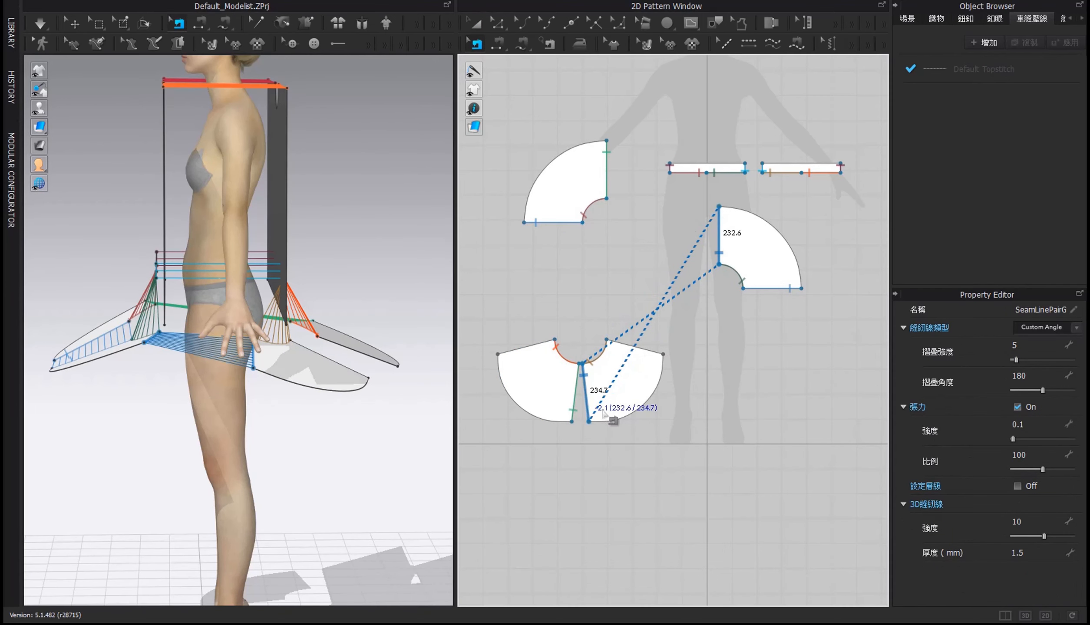
Sew the outer slanted straight edges of the two back quarters to each other at the flounce's center back
{"action": "right_click_drag", "start_coordinate": [342, 160], "coordinate": [288, 183]}
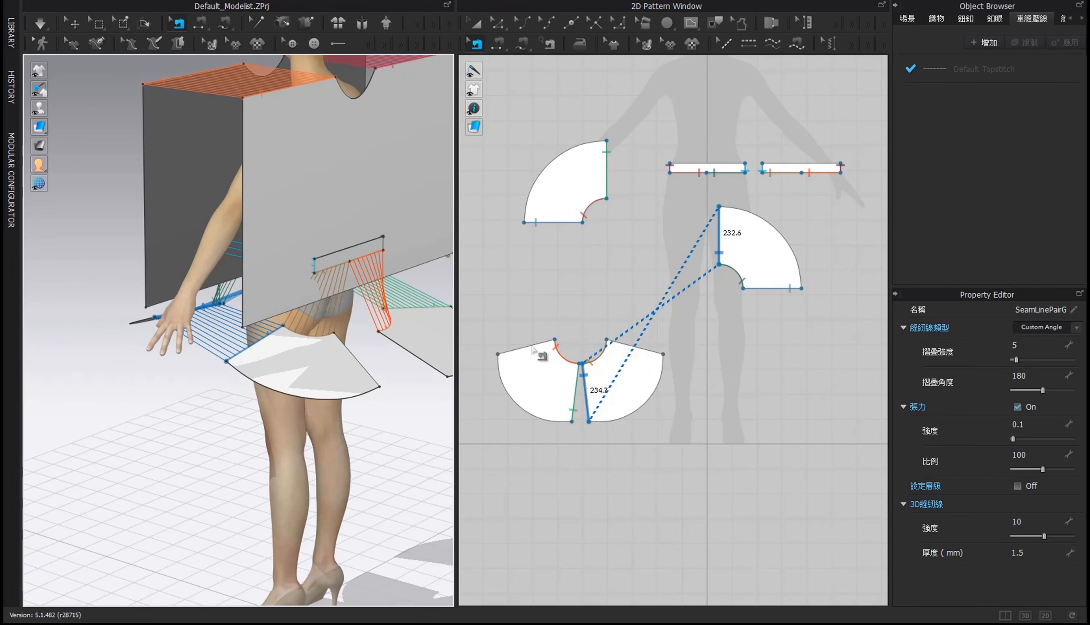
{"action": "left_click", "coordinate": [534, 351]}
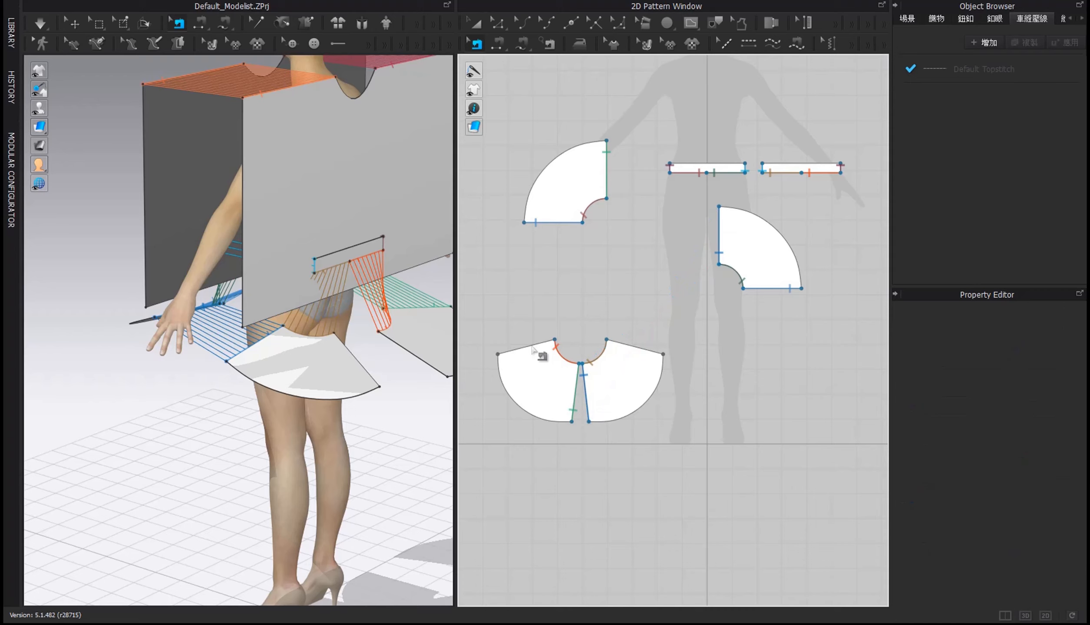
{"action": "left_click", "coordinate": [499, 45]}
{"action": "left_click", "coordinate": [533, 350]}
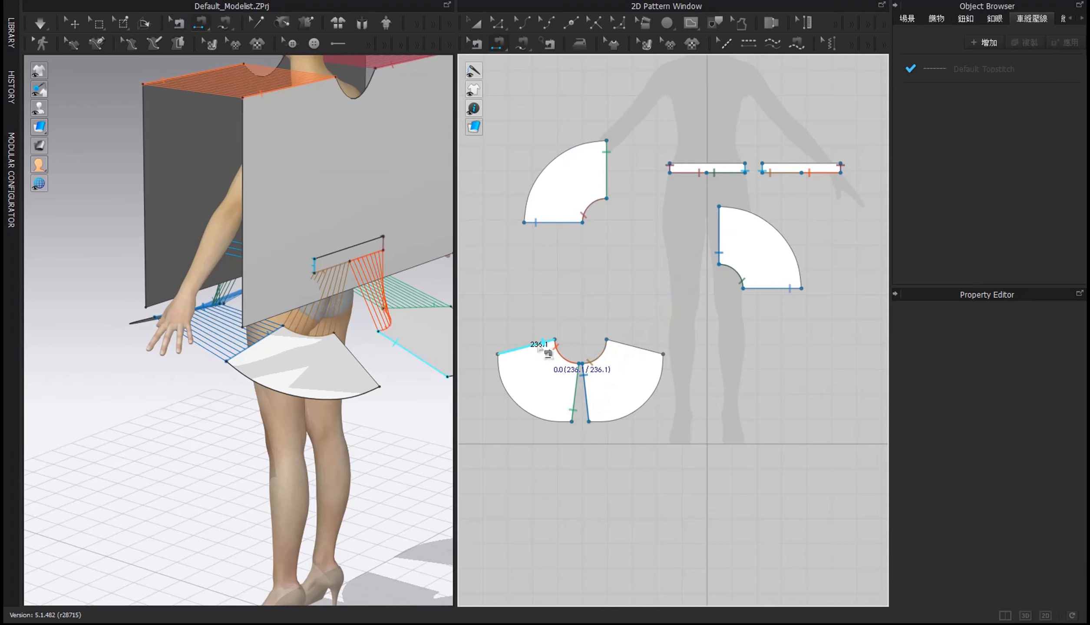
{"action": "left_click", "coordinate": [624, 345]}
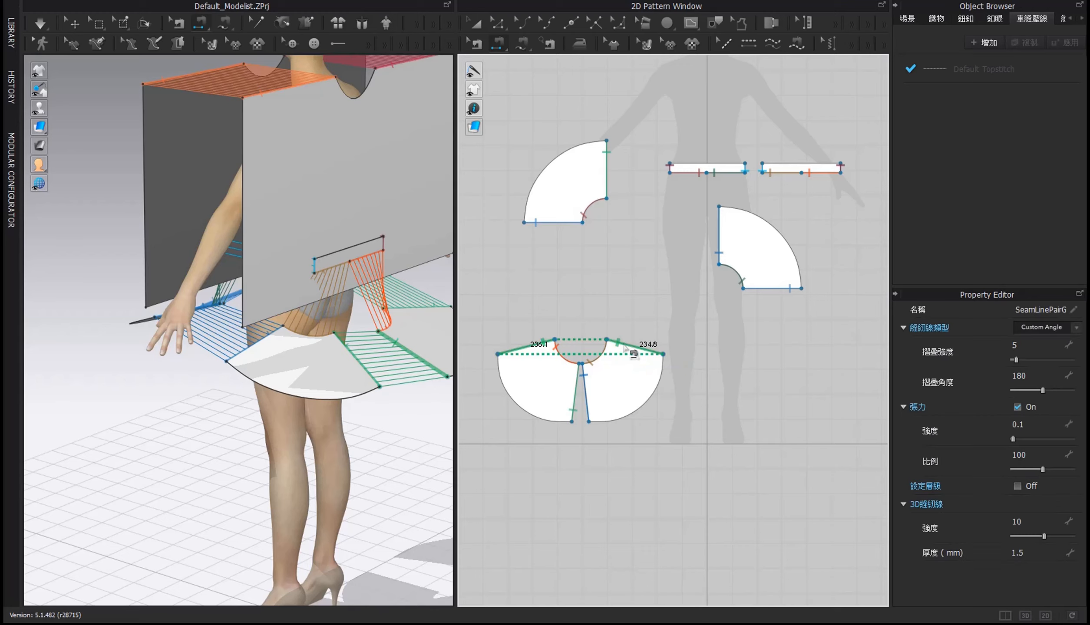
Simulate the garment and pull the top's front and back panels on the avatar to drape them over the flounce
{"action": "left_click", "coordinate": [41, 24]}
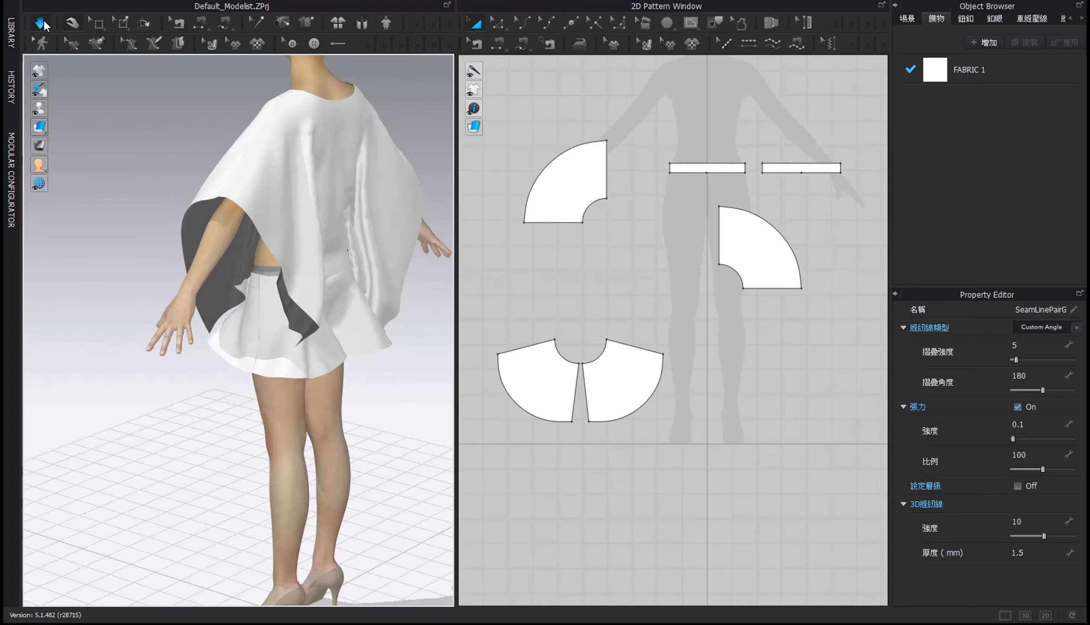
{"action": "right_click_drag", "start_coordinate": [226, 236], "coordinate": [357, 231]}
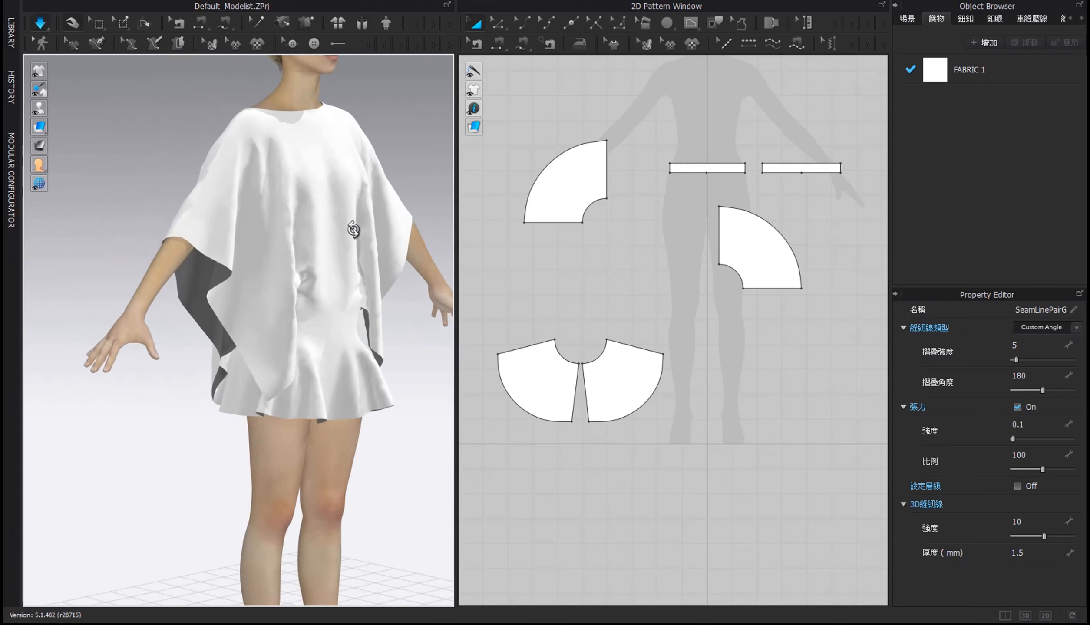
{"action": "left_click_drag", "start_coordinate": [318, 297], "coordinate": [417, 297]}
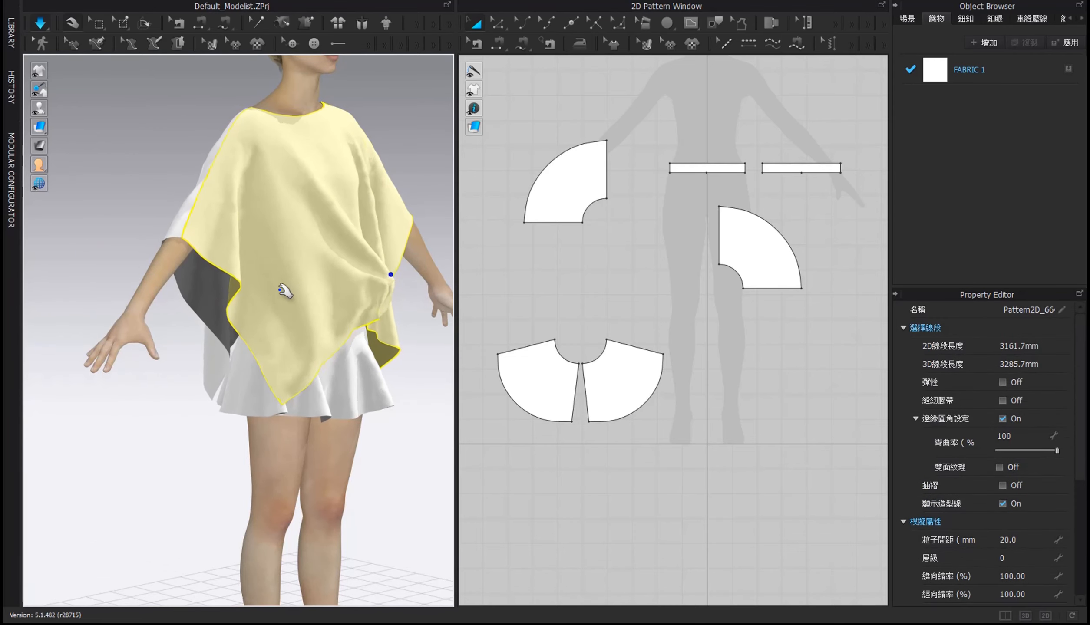
{"action": "right_click_drag", "start_coordinate": [197, 294], "coordinate": [367, 304]}
{"action": "left_click_drag", "start_coordinate": [230, 312], "coordinate": [309, 443]}
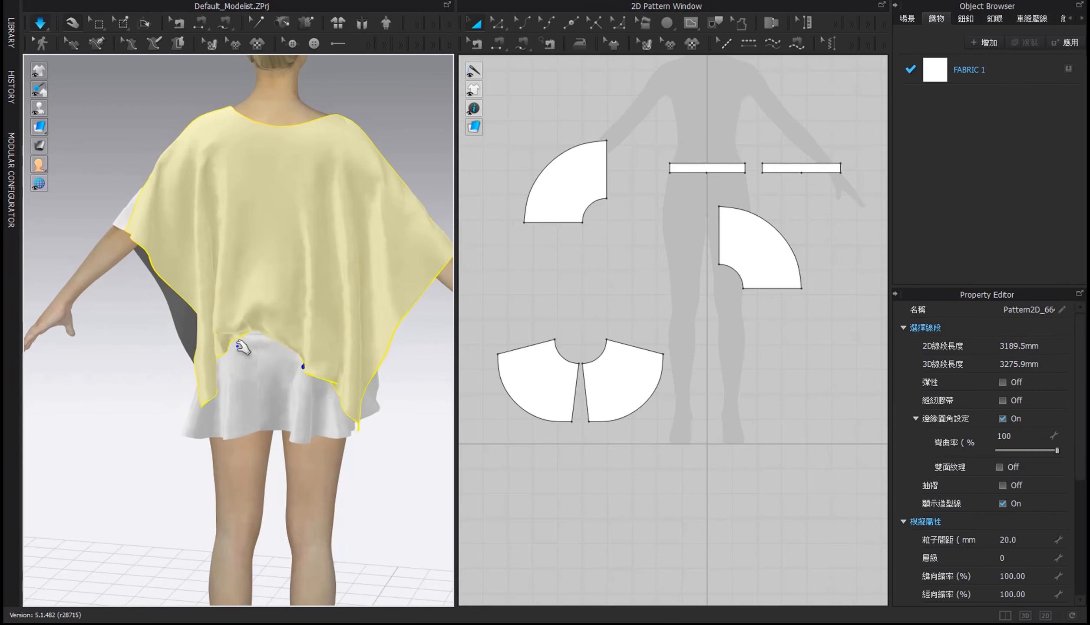
{"action": "left_click_drag", "start_coordinate": [195, 391], "coordinate": [196, 392]}
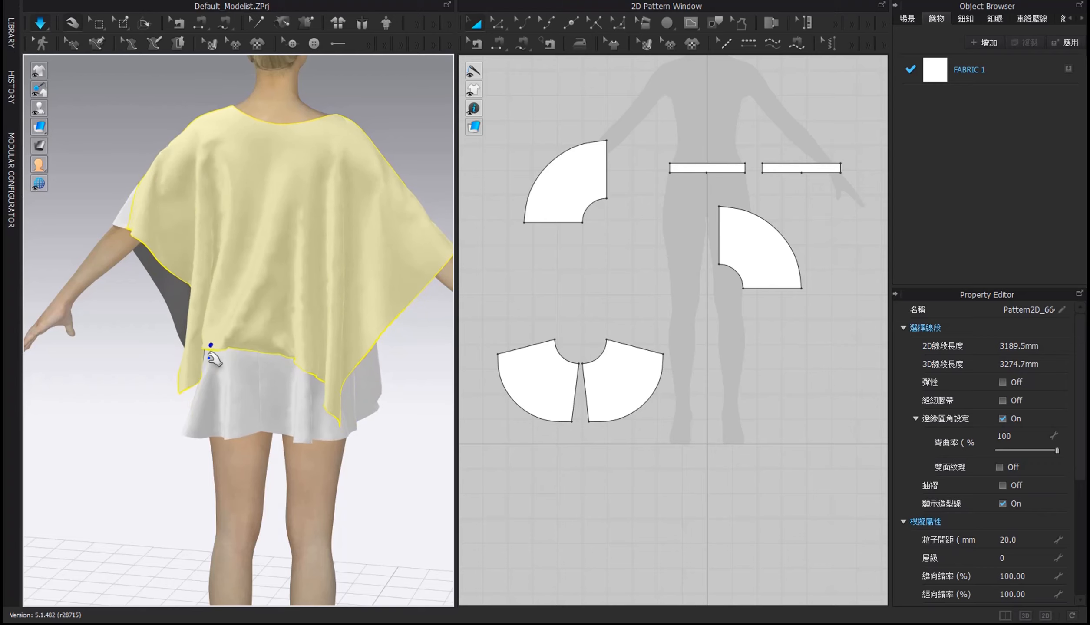
{"action": "right_click_drag", "start_coordinate": [260, 380], "coordinate": [304, 370]}
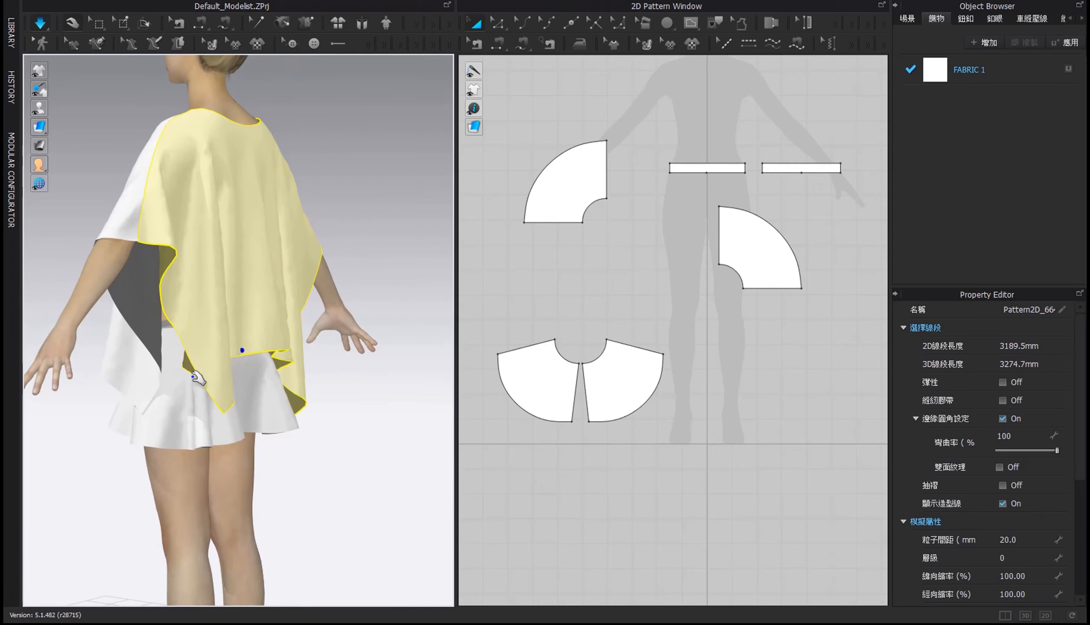
{"action": "left_click_drag", "start_coordinate": [193, 376], "coordinate": [150, 376]}
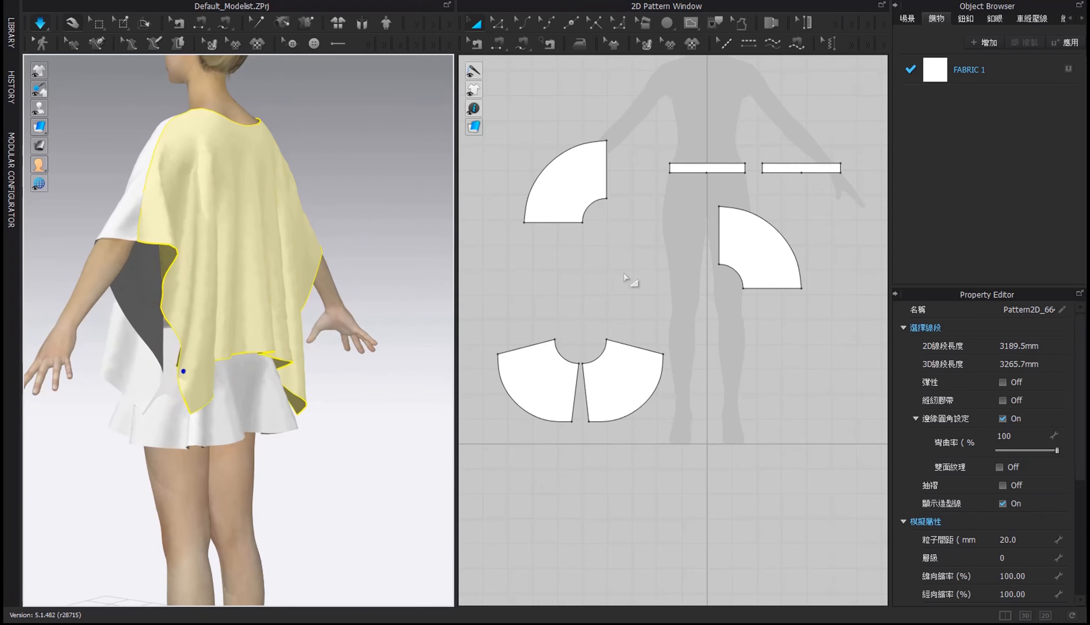
Move the two front quarters above the back quarters so that all four patterns form a ring
{"action": "middle_click_drag", "start_coordinate": [633, 280], "coordinate": [647, 295]}
{"action": "left_click", "coordinate": [477, 24]}
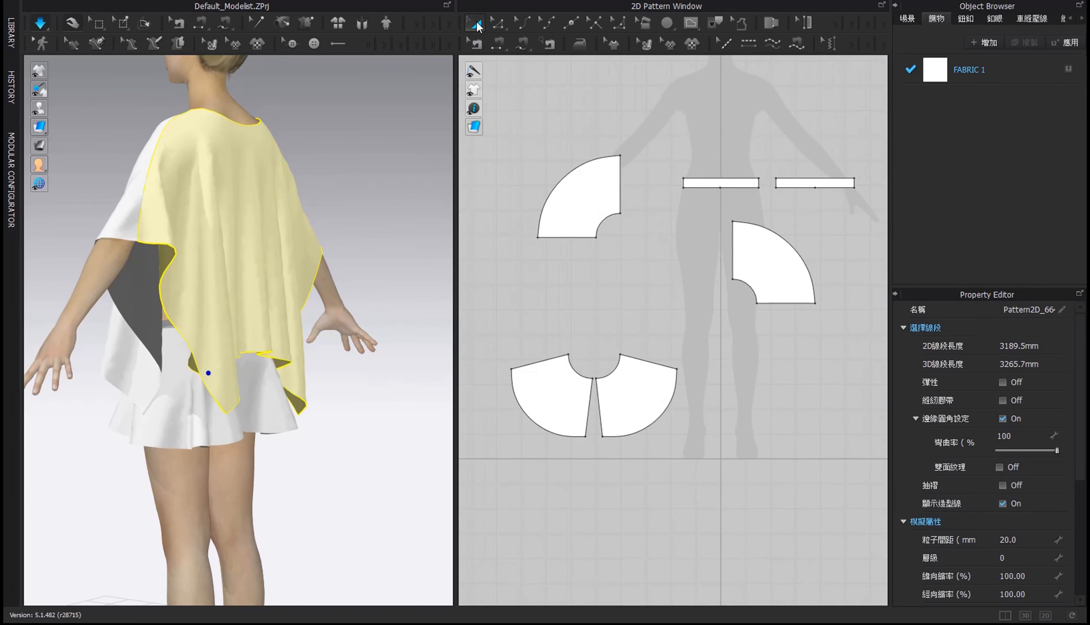
{"action": "left_click_drag", "start_coordinate": [584, 178], "coordinate": [557, 306]}
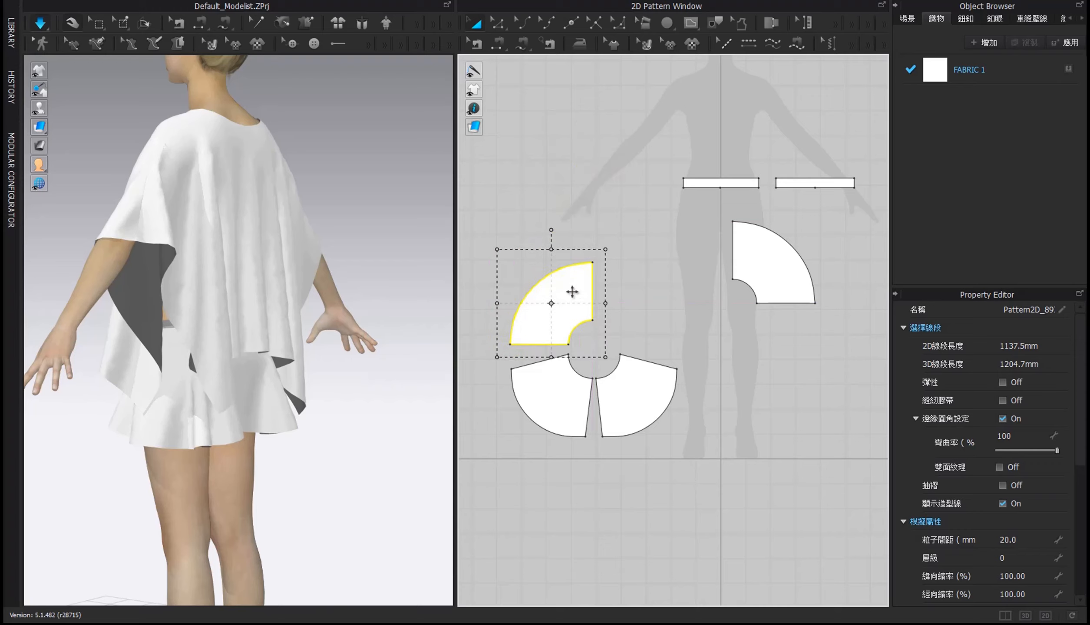
{"action": "left_click", "coordinate": [760, 259]}
{"action": "left_click_drag", "start_coordinate": [755, 270], "coordinate": [635, 299]}
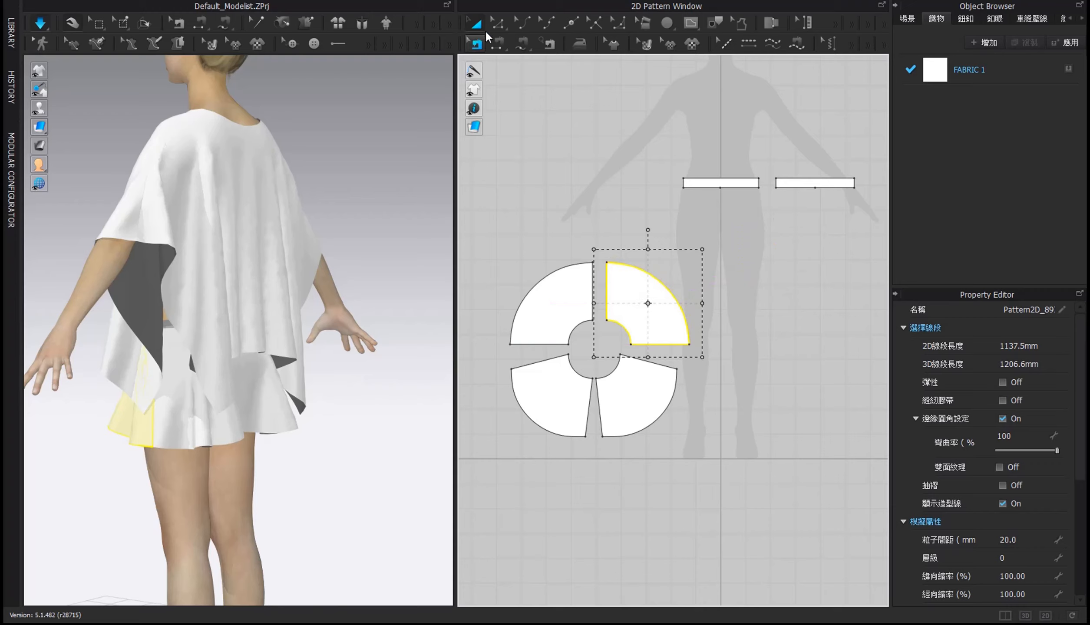
Stop the simulation and shift both front quarters' outer corners slightly inward along the hem so their straight edges slant
{"action": "left_click", "coordinate": [497, 26]}
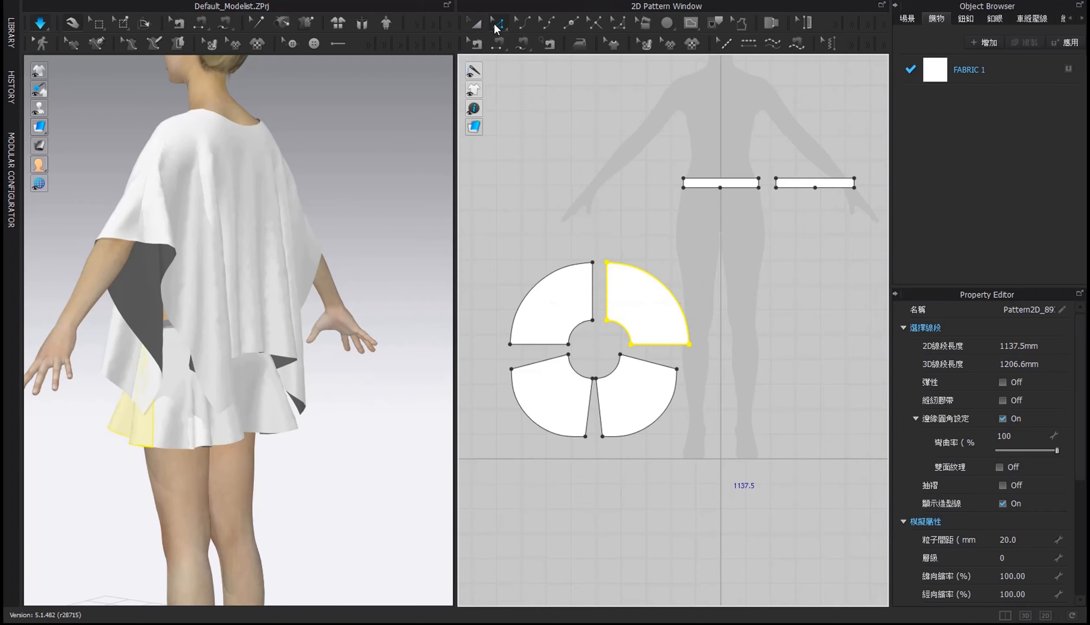
{"action": "left_click", "coordinate": [593, 262]}
{"action": "left_click_drag", "start_coordinate": [593, 262], "coordinate": [579, 264]}
{"action": "key", "text": "space"}
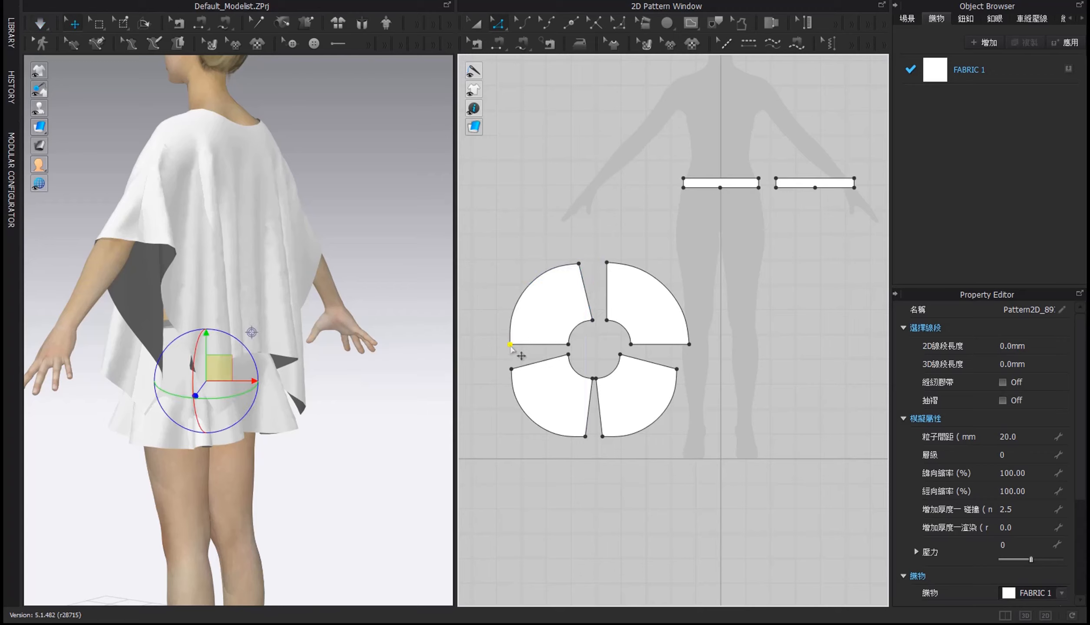
{"action": "left_click_drag", "start_coordinate": [510, 345], "coordinate": [511, 335]}
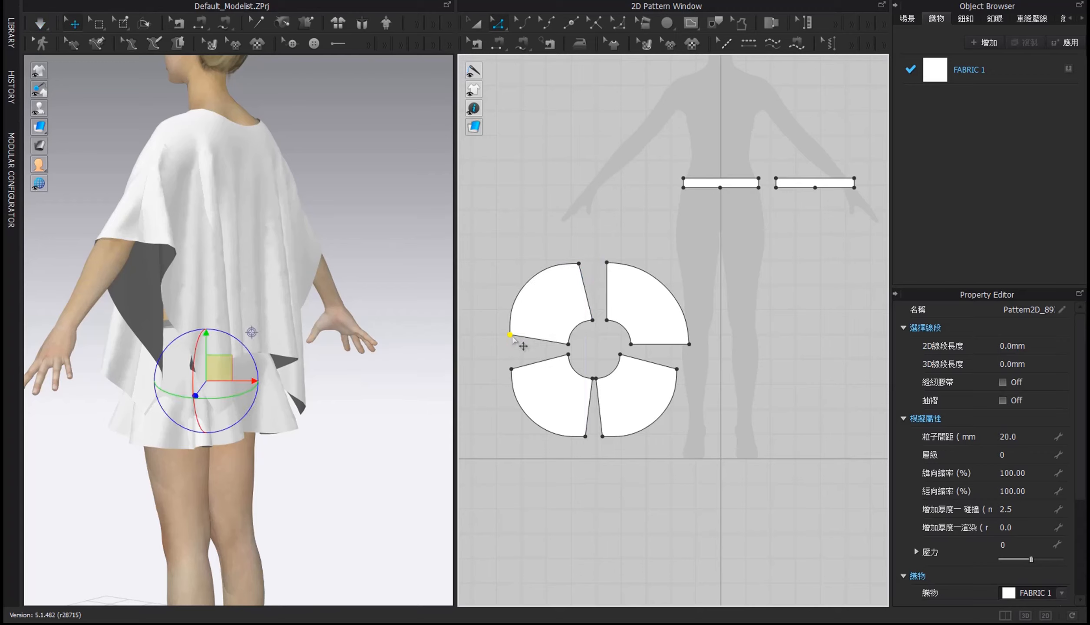
{"action": "left_click_drag", "start_coordinate": [607, 263], "coordinate": [614, 263]}
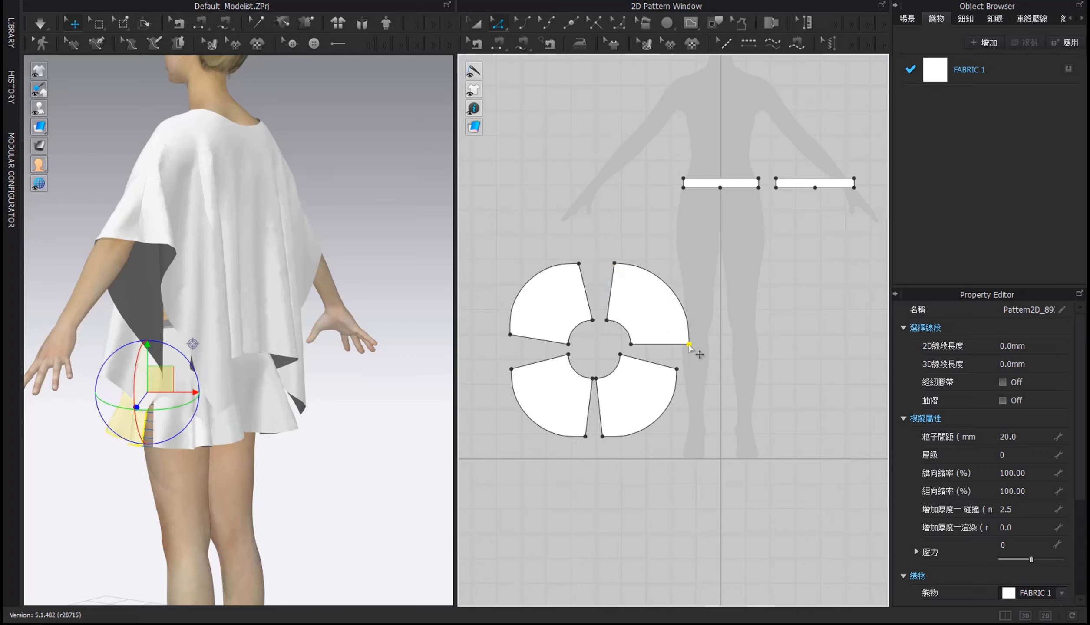
{"action": "left_click_drag", "start_coordinate": [690, 345], "coordinate": [684, 334]}
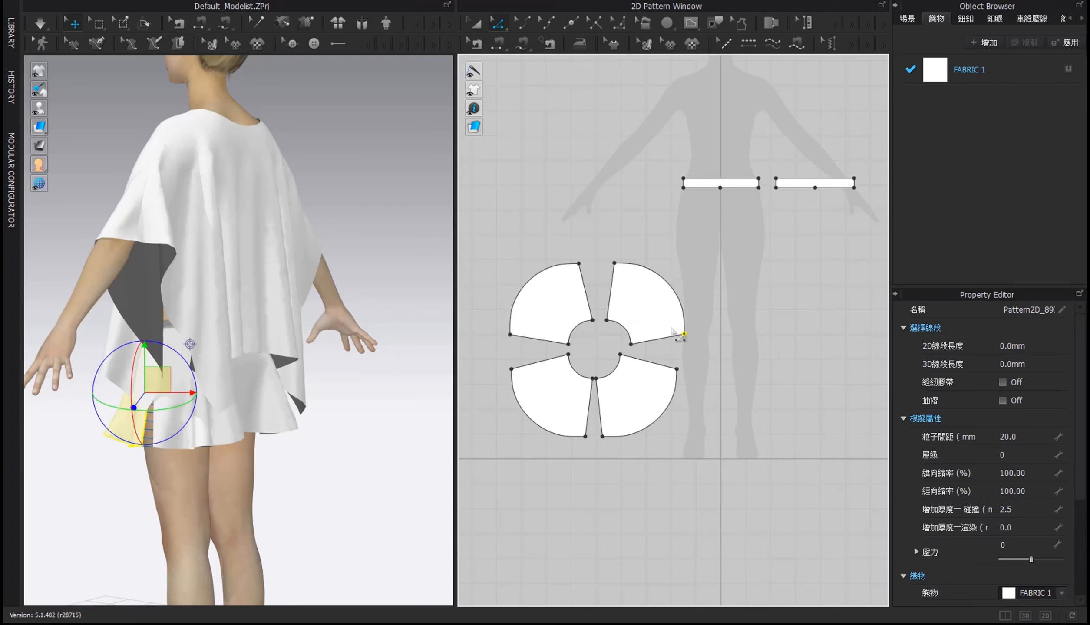
Simulate the garment to drape the flounce with its reshaped quarters on the avatar
{"action": "left_click", "coordinate": [40, 23]}
{"action": "right_click_drag", "start_coordinate": [103, 143], "coordinate": [302, 178]}
{"action": "scroll", "coordinate": [665, 237], "scroll_direction": "down", "scroll_amount": 5}
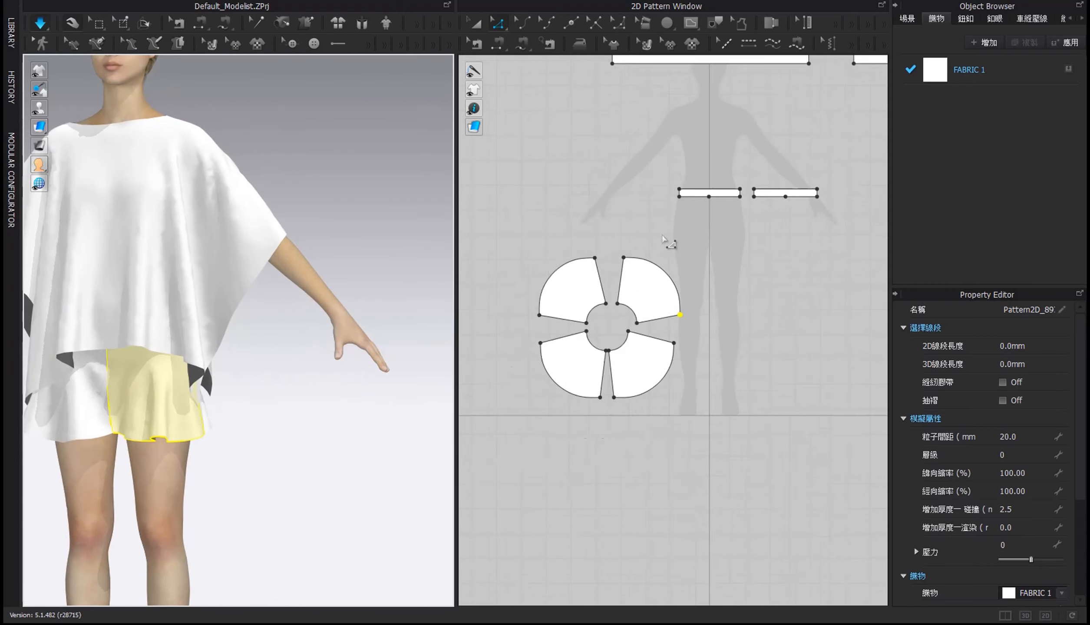
Add a point on both side edges of the top's front and back panels, about 140 mm above the hem
{"action": "middle_click_drag", "start_coordinate": [666, 238], "coordinate": [568, 352]}
{"action": "scroll", "coordinate": [602, 274], "scroll_direction": "down", "scroll_amount": 1}
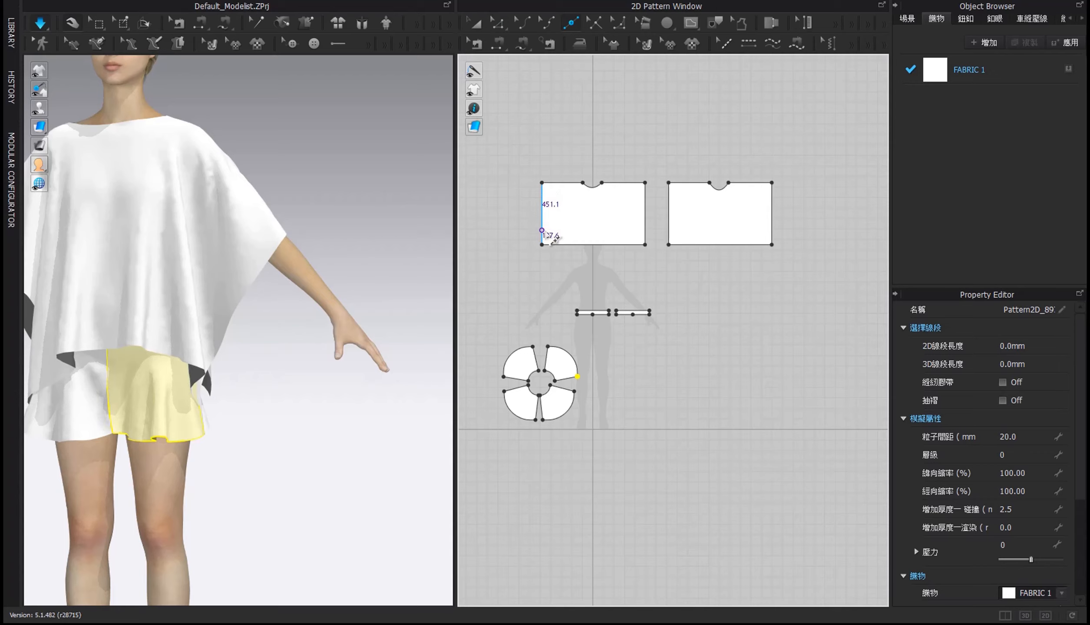
{"action": "key", "text": "ctrl+z"}
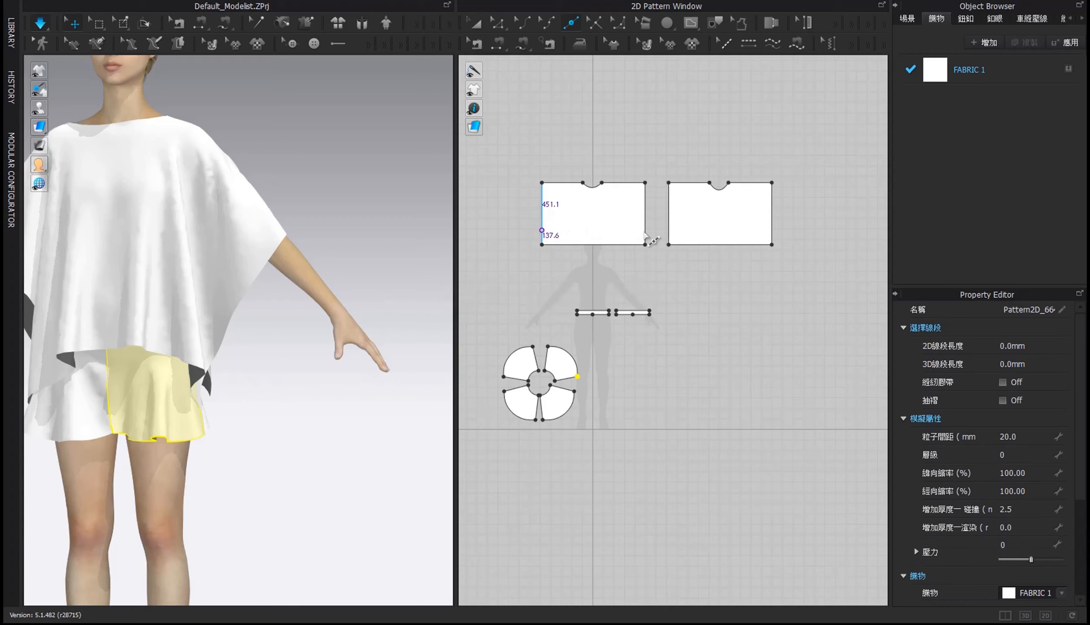
{"action": "left_click", "coordinate": [645, 231]}
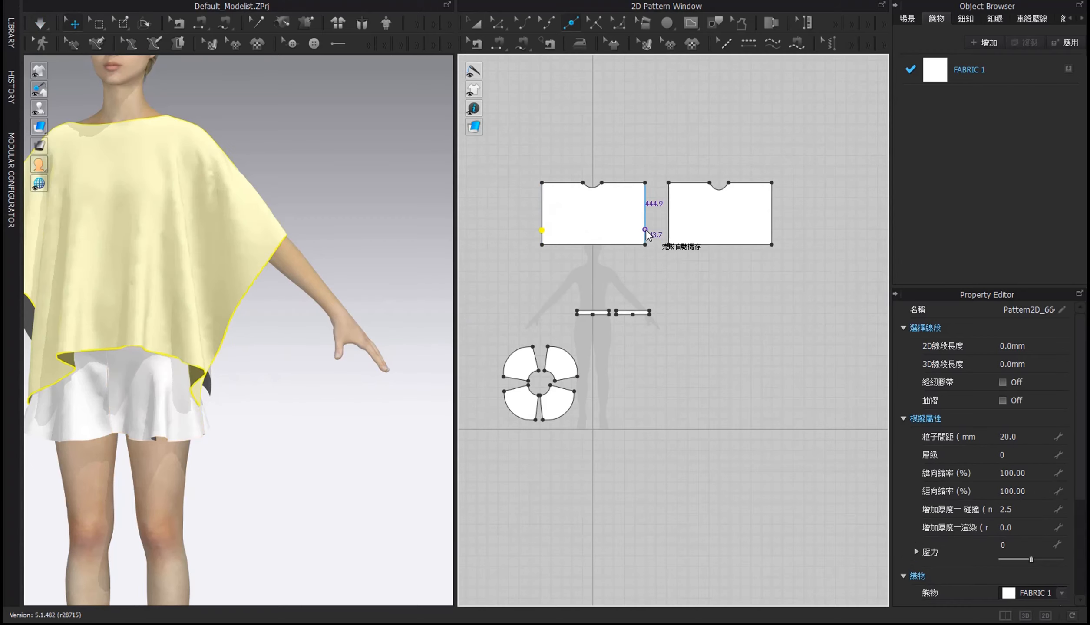
{"action": "left_click", "coordinate": [645, 230]}
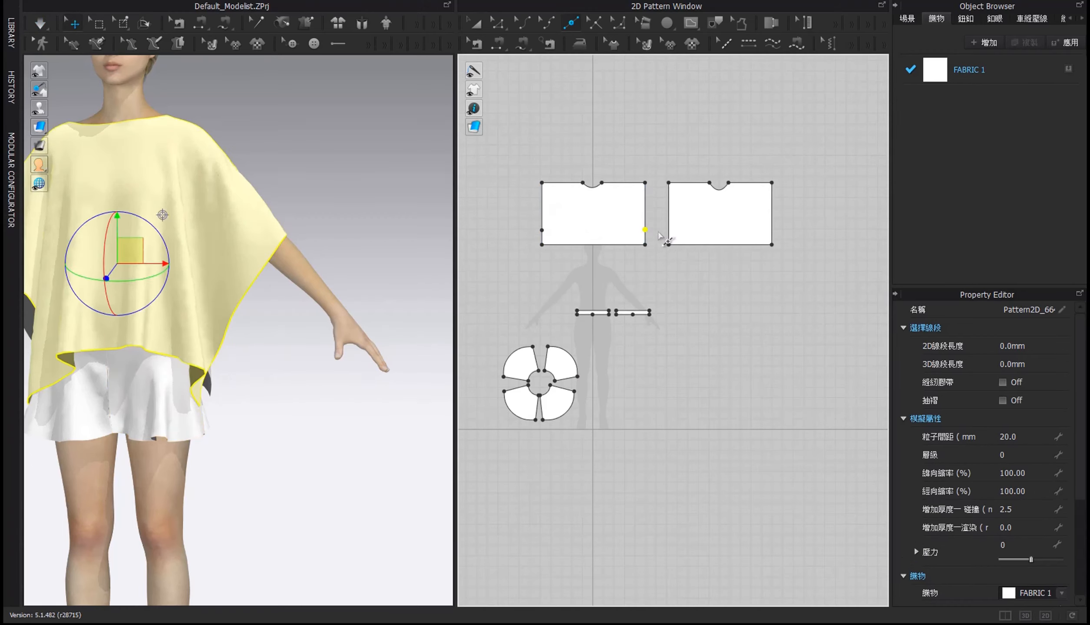
{"action": "left_click", "coordinate": [668, 230]}
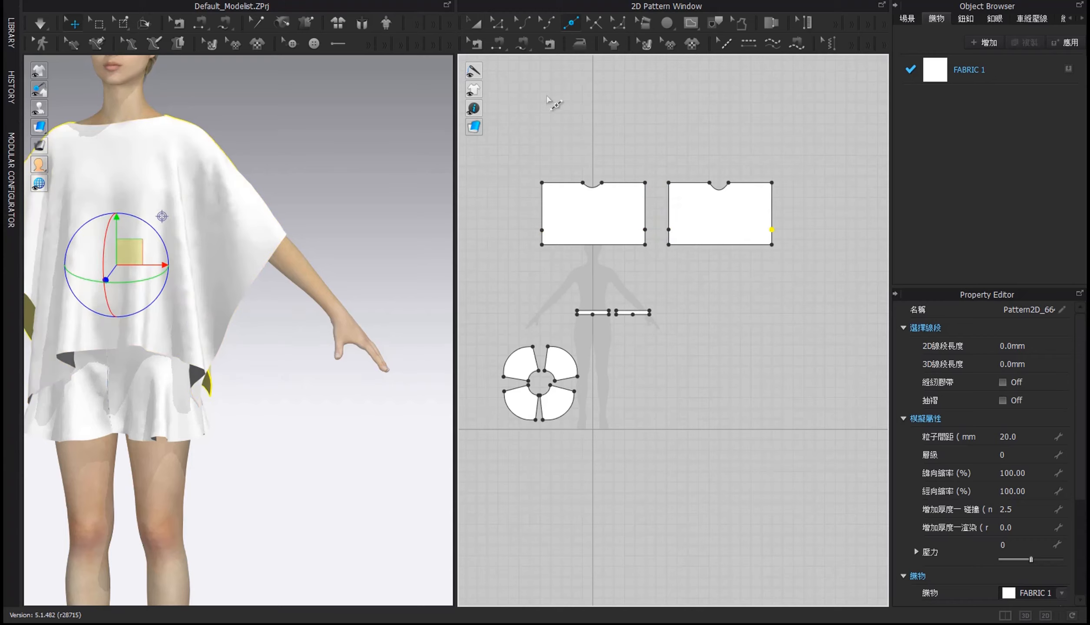
Sew the short side segments below the new points, joining the top's front and back panels at both sides
{"action": "left_click", "coordinate": [497, 43]}
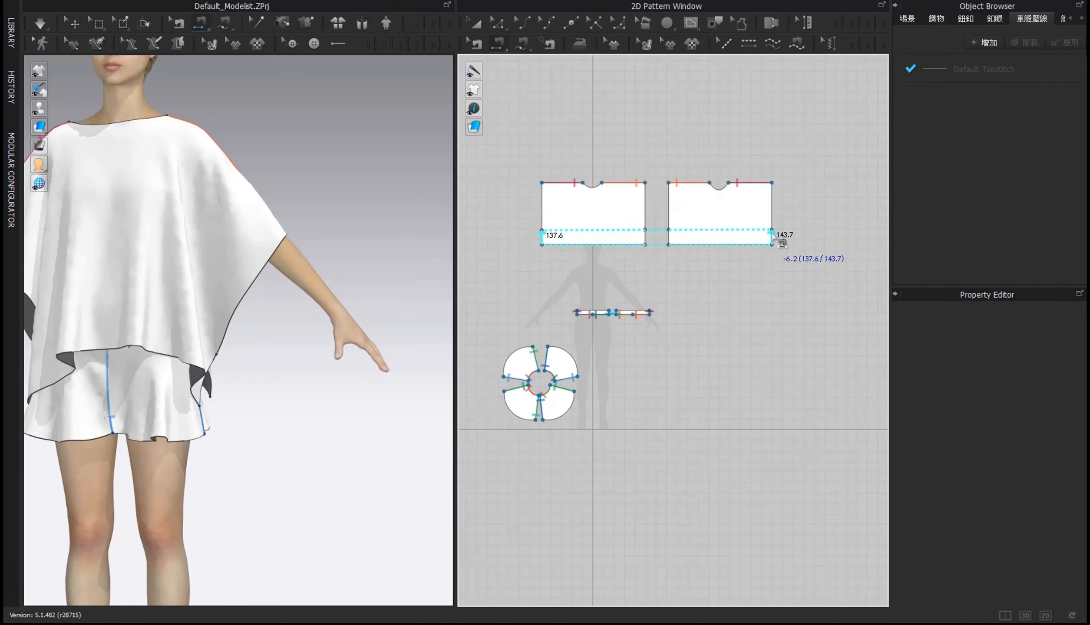
{"action": "left_click", "coordinate": [648, 237]}
{"action": "left_click", "coordinate": [668, 238]}
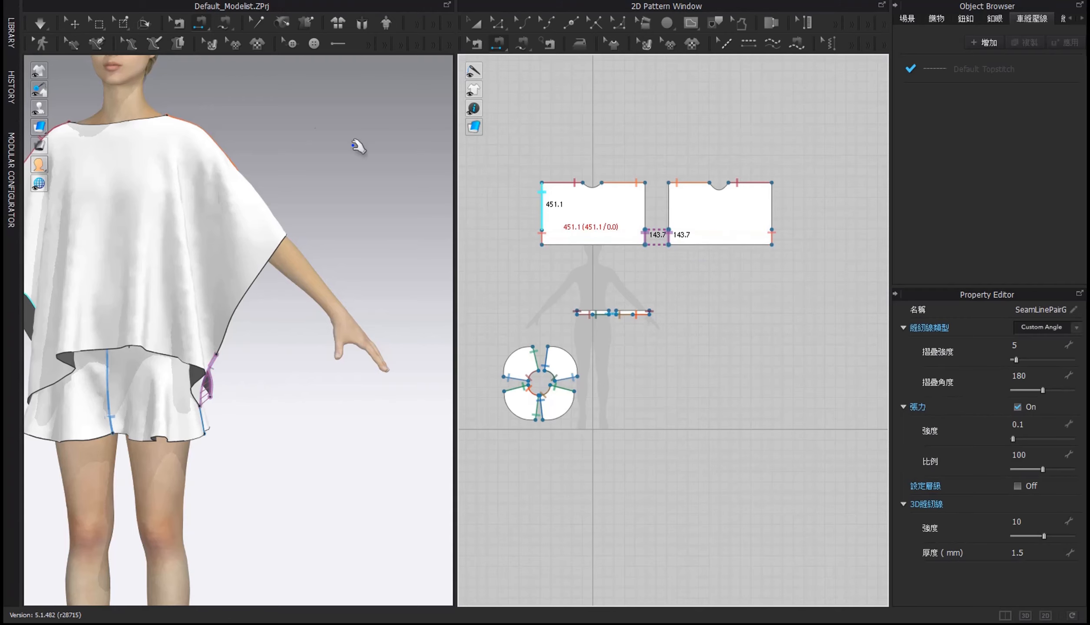
Simulate the garment to close the top's lower side seams and check the drape from several sides
{"action": "left_click", "coordinate": [47, 26]}
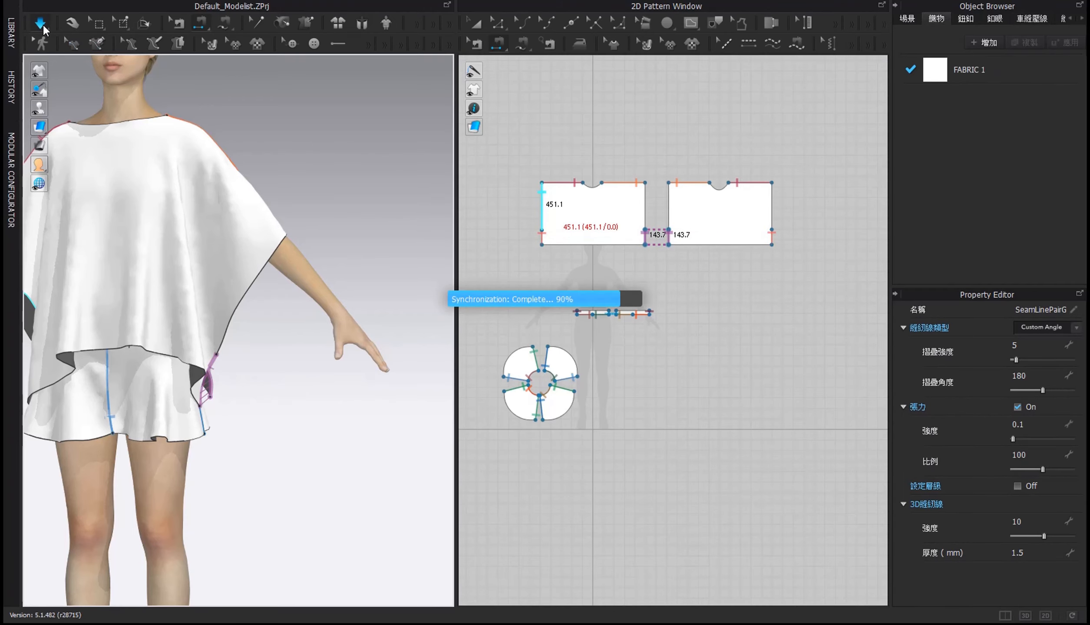
{"action": "right_click_drag", "start_coordinate": [309, 119], "coordinate": [214, 121]}
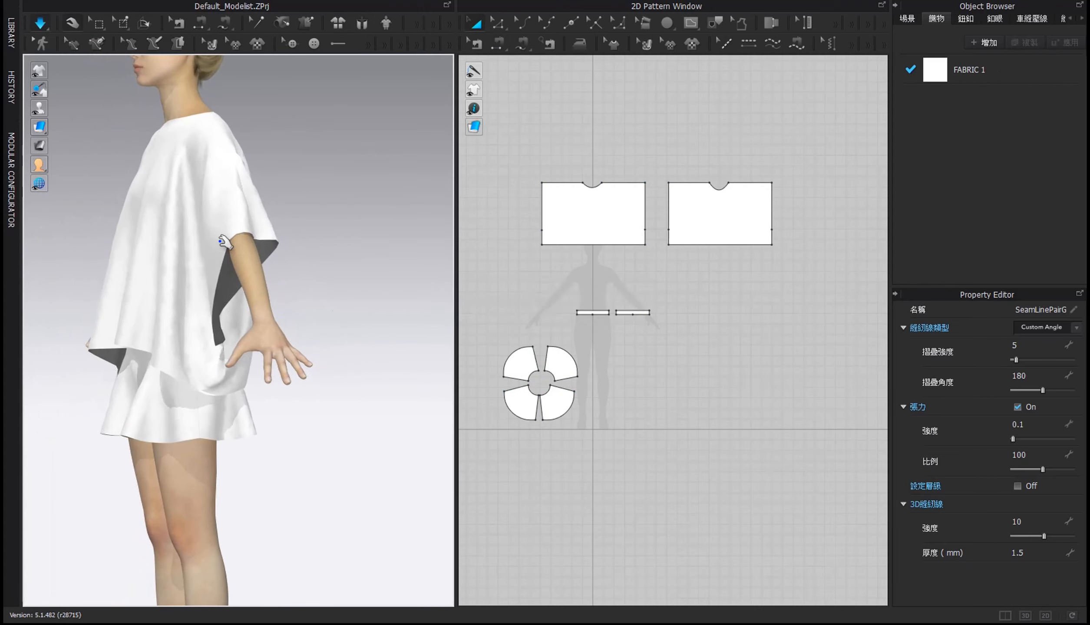
{"action": "scroll", "coordinate": [254, 246], "scroll_direction": "down", "scroll_amount": 2}
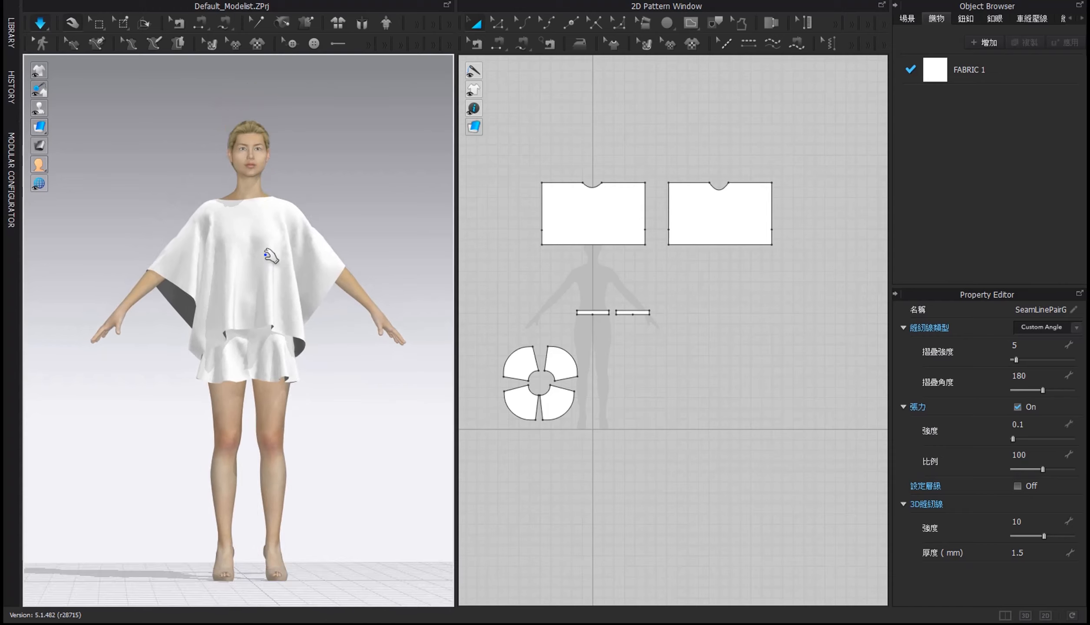
{"action": "scroll", "coordinate": [275, 256], "scroll_direction": "up", "scroll_amount": 3}
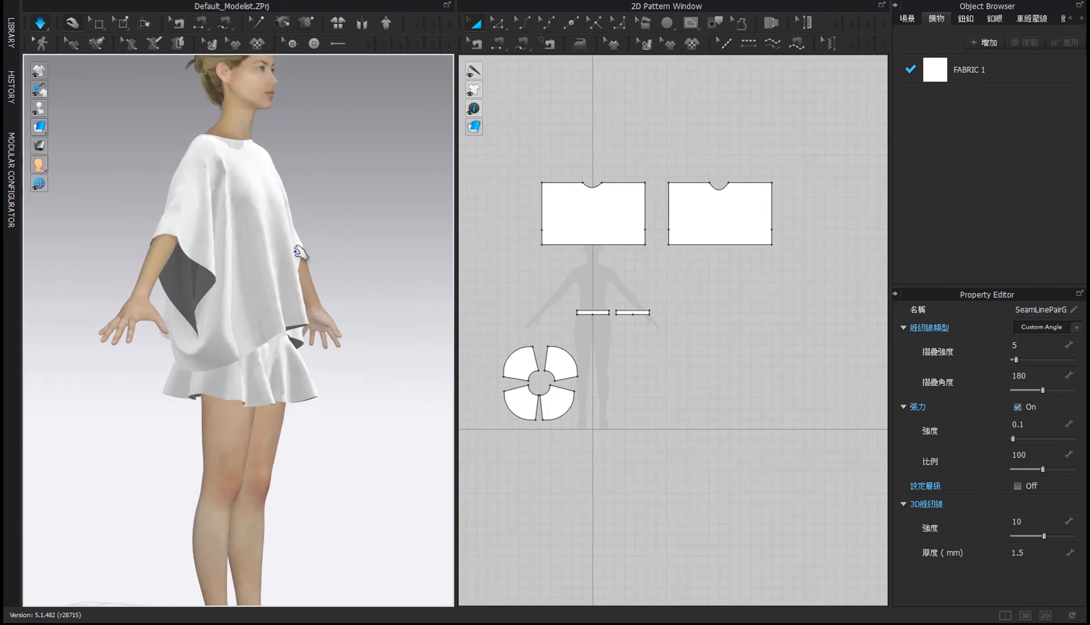